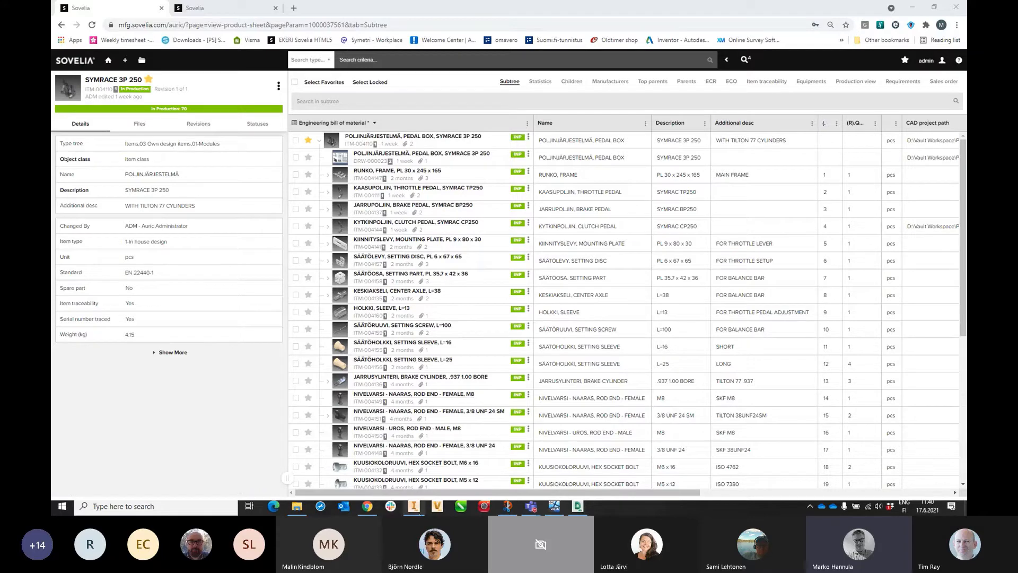
# Step: Switch to Autodesk Inventor and bring the unsaved sheet metal document Part1 to the front
pyautogui.moveTo(418, 510)
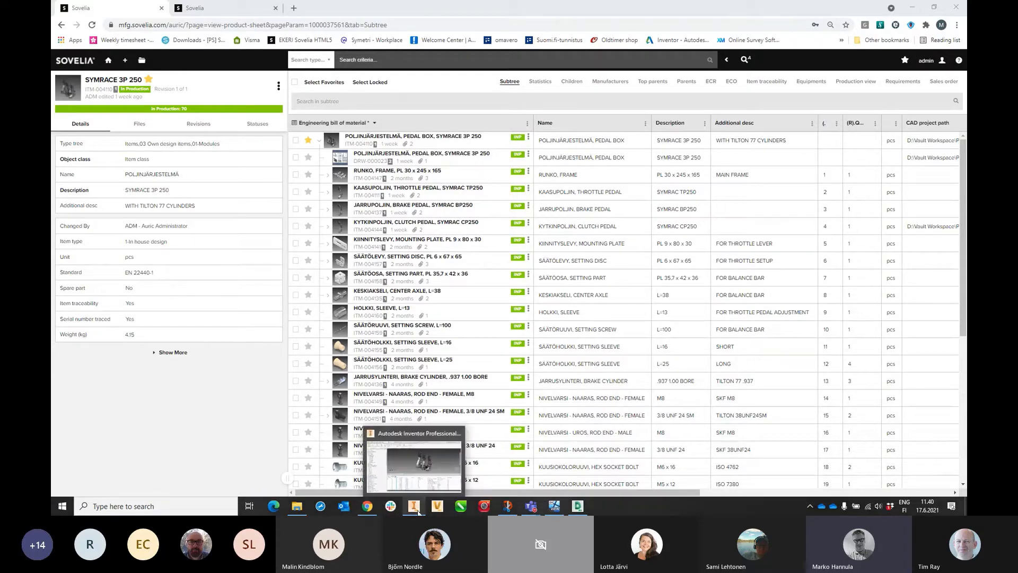
pyautogui.click(419, 461)
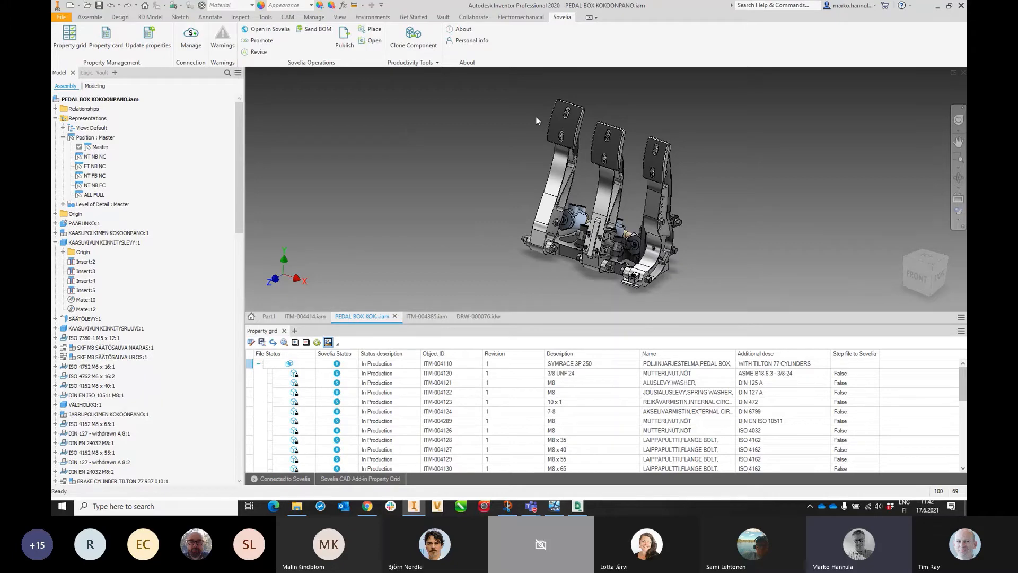
pyautogui.click(269, 316)
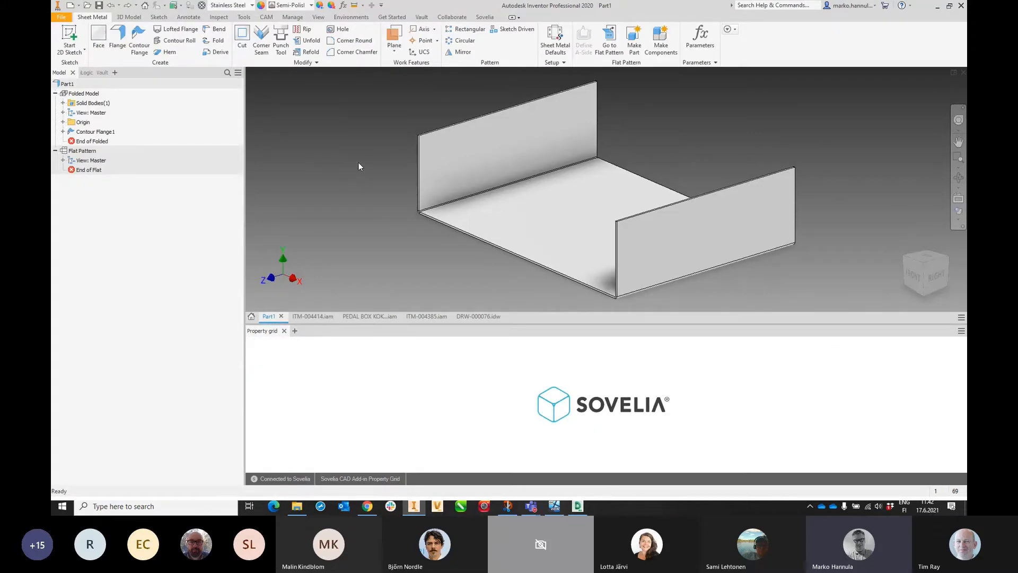
# Step: Look at the general iProperties of Part1 and close them again
pyautogui.rightClick(73, 85)
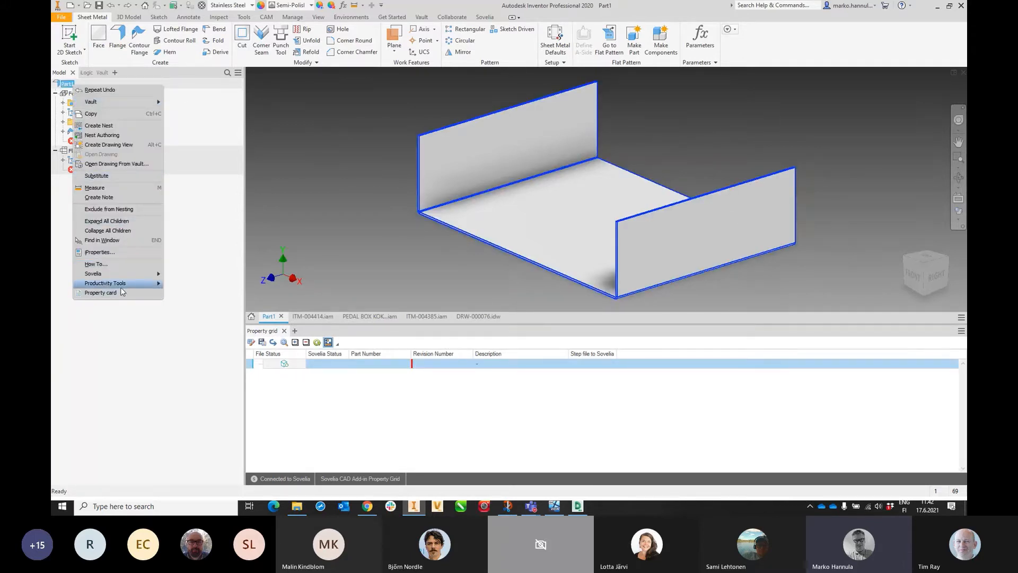
pyautogui.click(116, 252)
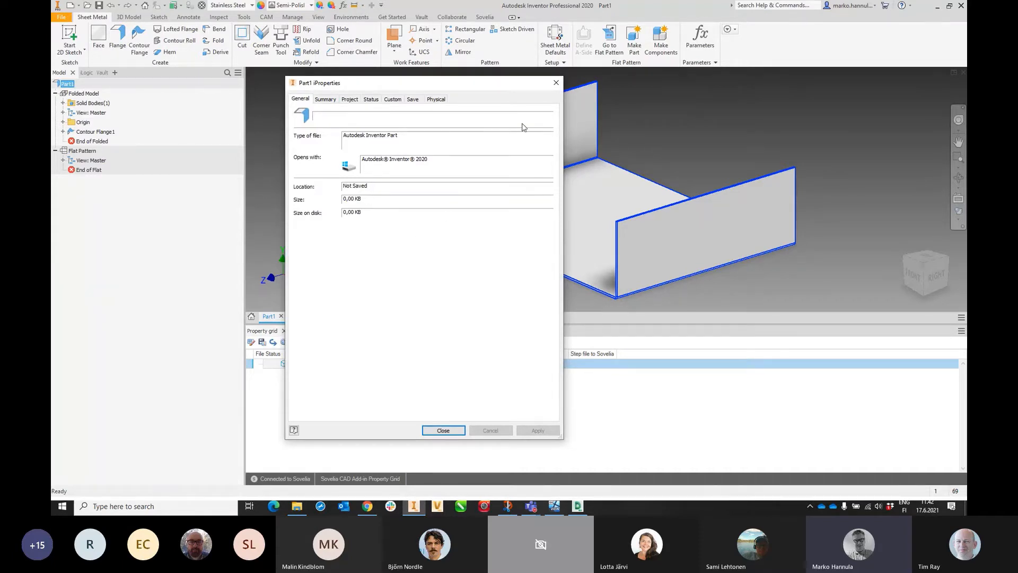
pyautogui.click(556, 84)
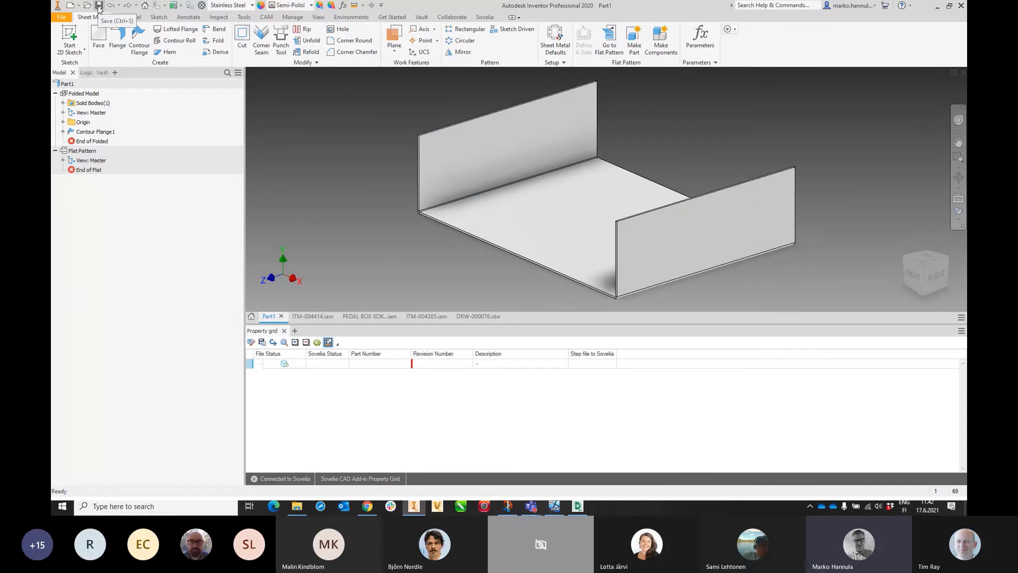
# Step: Start saving Part1 and create its reference from a Sovelia Id with the type 07-Plates under 03 Own design items
pyautogui.click(98, 7)
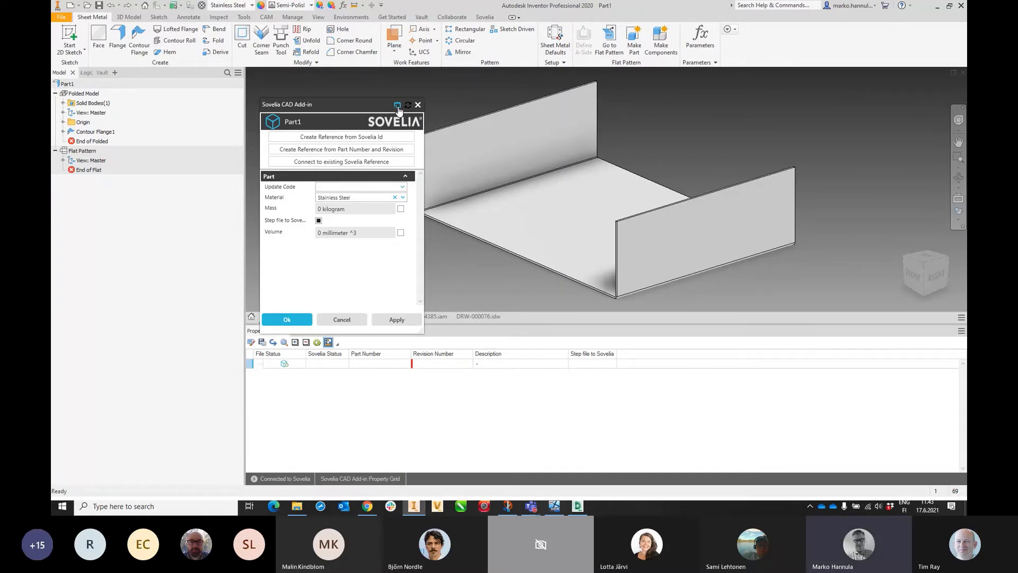
pyautogui.moveTo(342, 103); pyautogui.dragTo(343, 87)
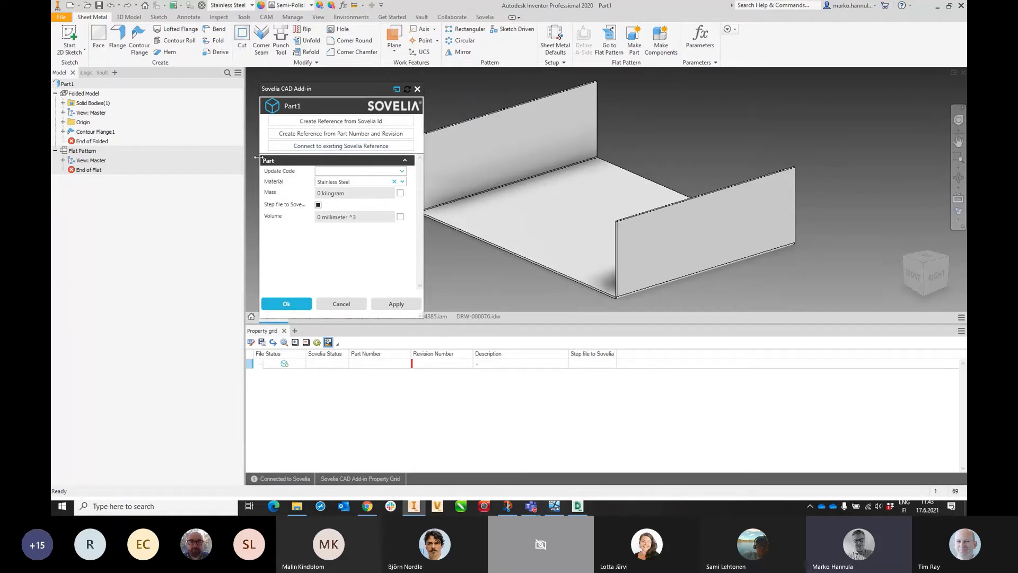
pyautogui.click(342, 122)
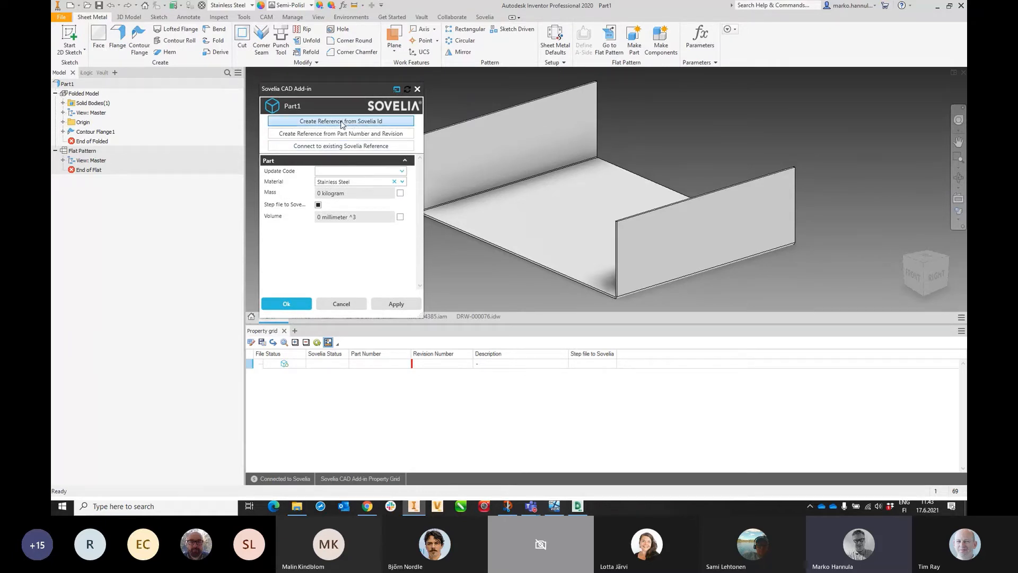
pyautogui.click(397, 136)
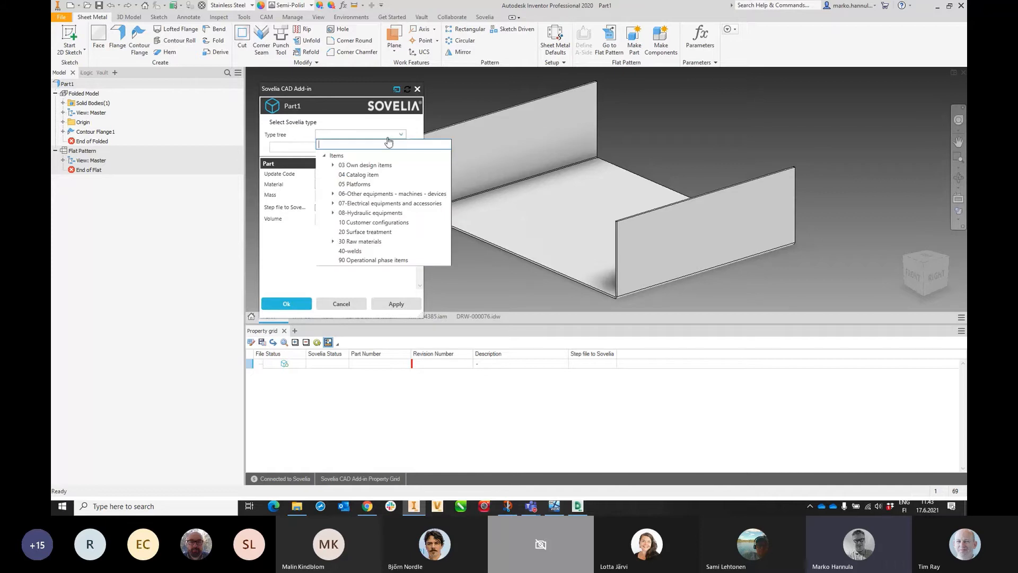
pyautogui.click(334, 165)
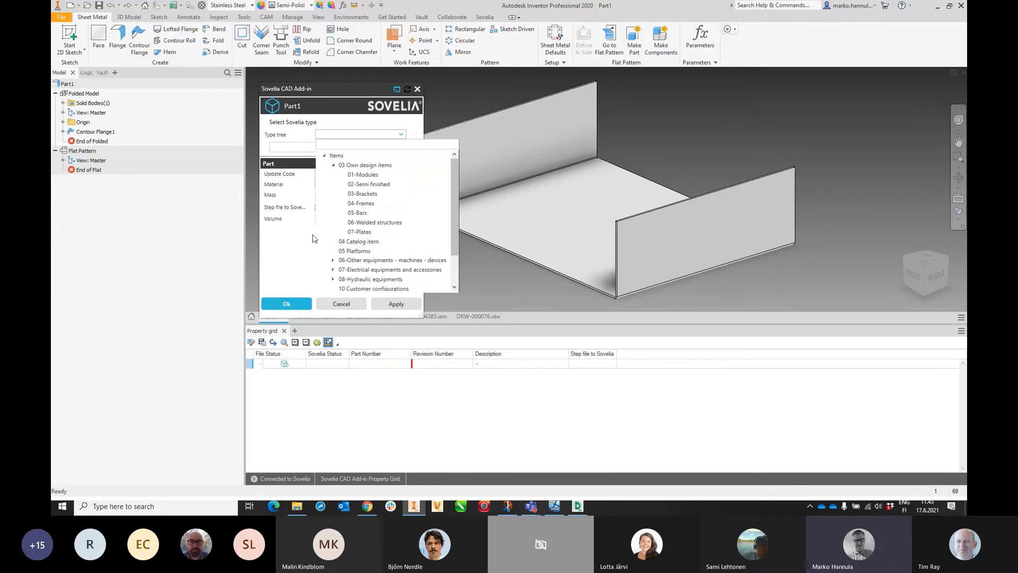
pyautogui.click(363, 231)
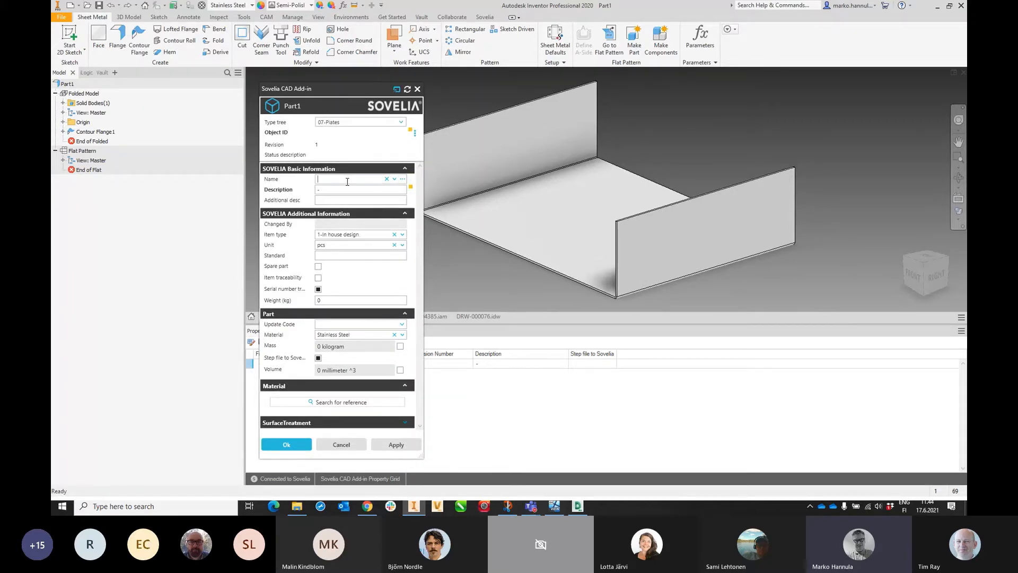
# Step: Choose SUOJUS,SHIELD, as the item's name, set its update code to PL (Plate extent) and apply the properties
pyautogui.write('shiel')
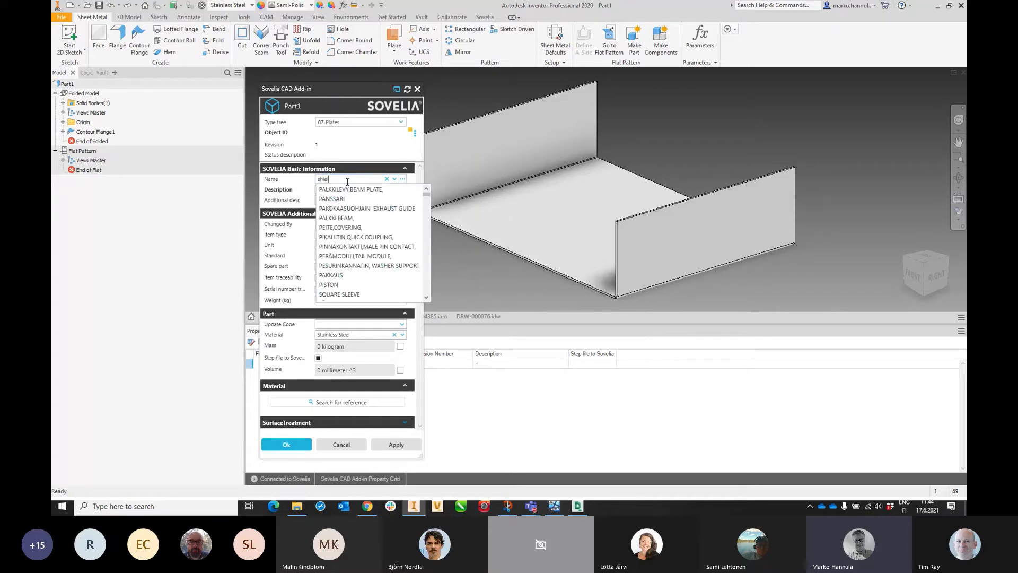
pyautogui.click(347, 189)
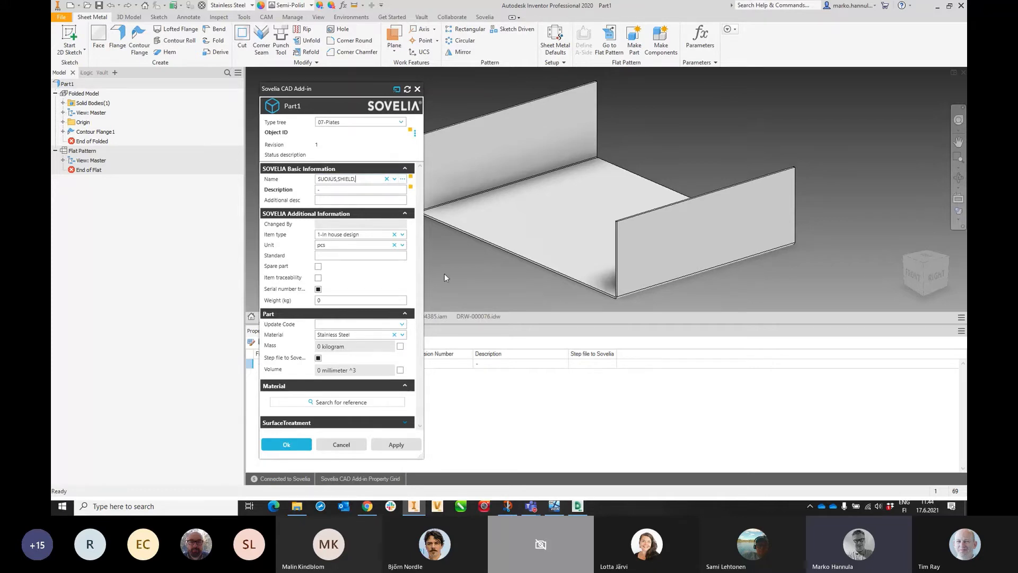
pyautogui.click(332, 191)
pyautogui.moveTo(282, 194)
pyautogui.click(403, 325)
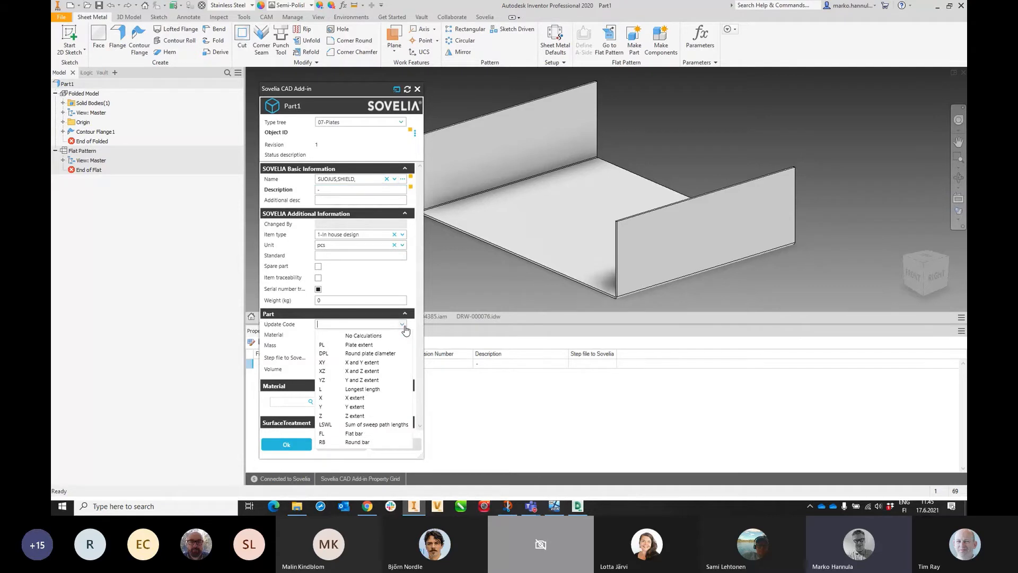
pyautogui.click(350, 345)
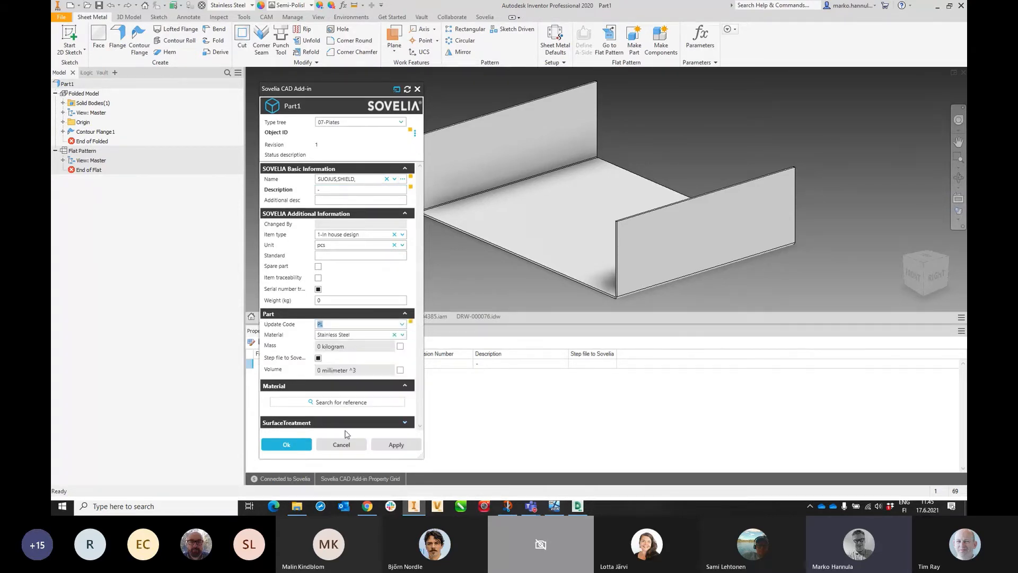
pyautogui.click(393, 447)
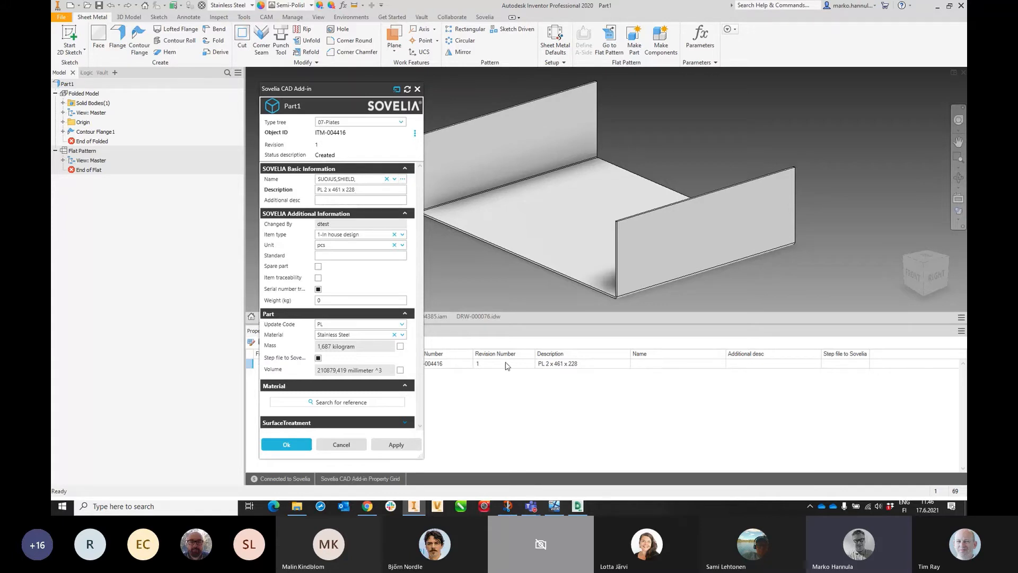
# Step: Review the update code options and the additional information, part, material and surface treatment sections of the item's properties
pyautogui.click(402, 324)
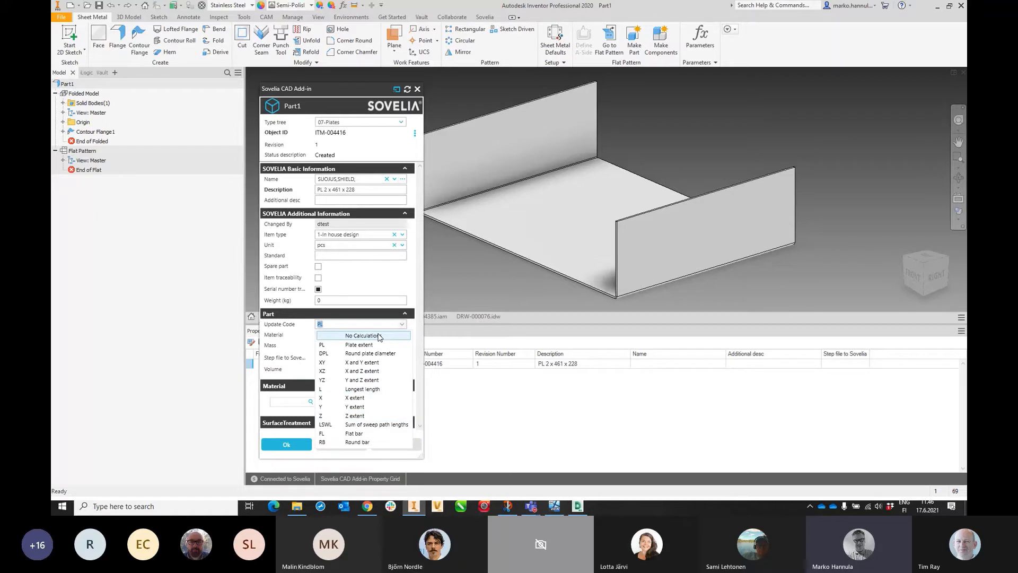
pyautogui.click(367, 200)
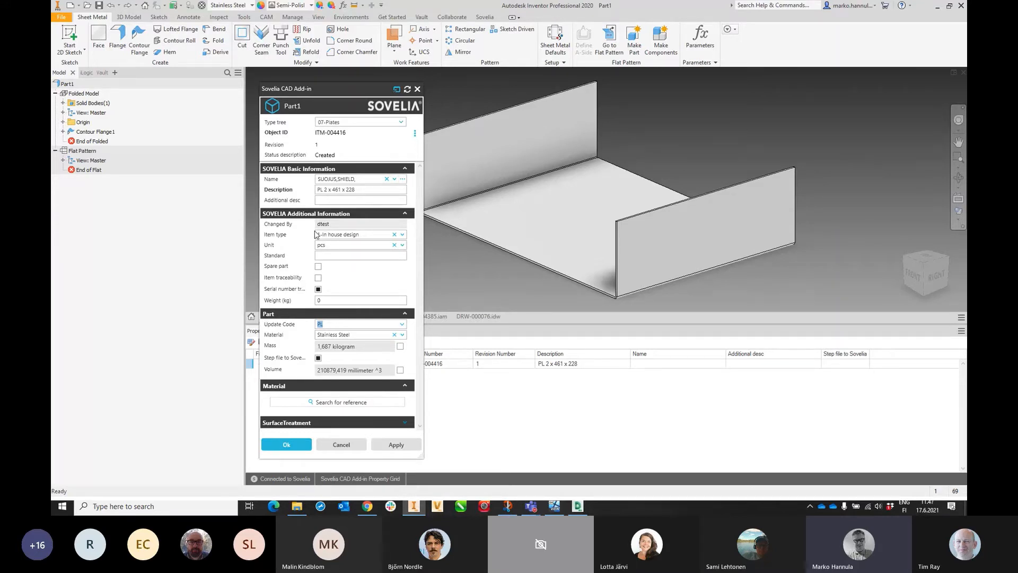
pyautogui.click(405, 213)
pyautogui.click(407, 227)
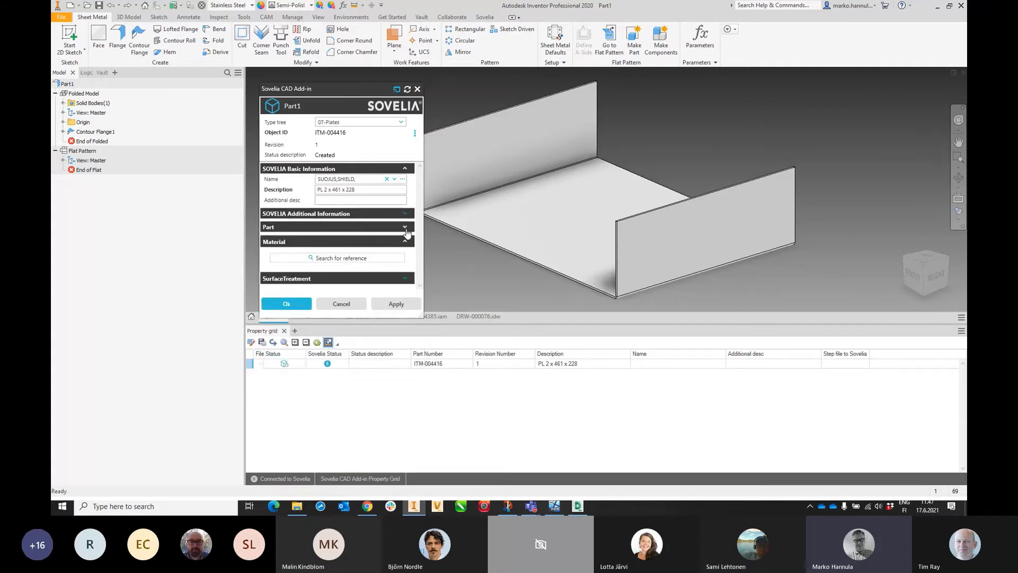
pyautogui.click(407, 227)
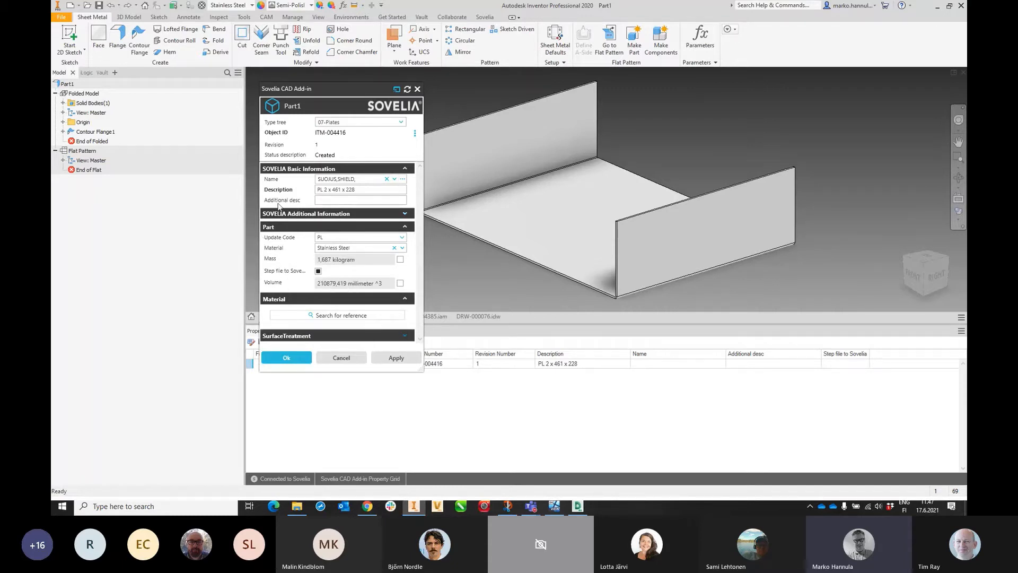
pyautogui.click(406, 214)
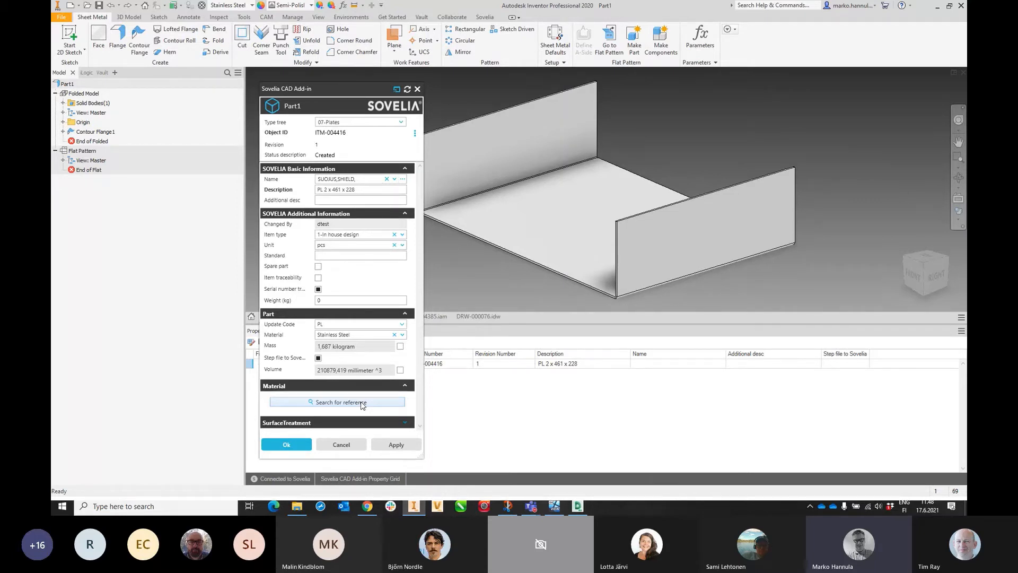
pyautogui.click(406, 423)
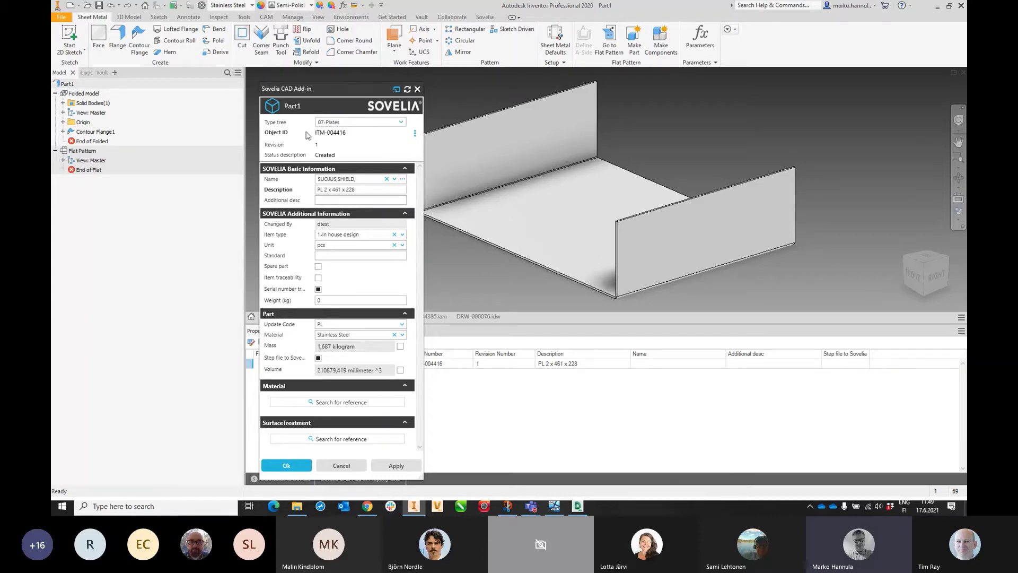
# Step: Enter FOR DEMO as the item's additional description and select 1-In house design as the item type
pyautogui.moveTo(334, 89); pyautogui.dragTo(331, 84)
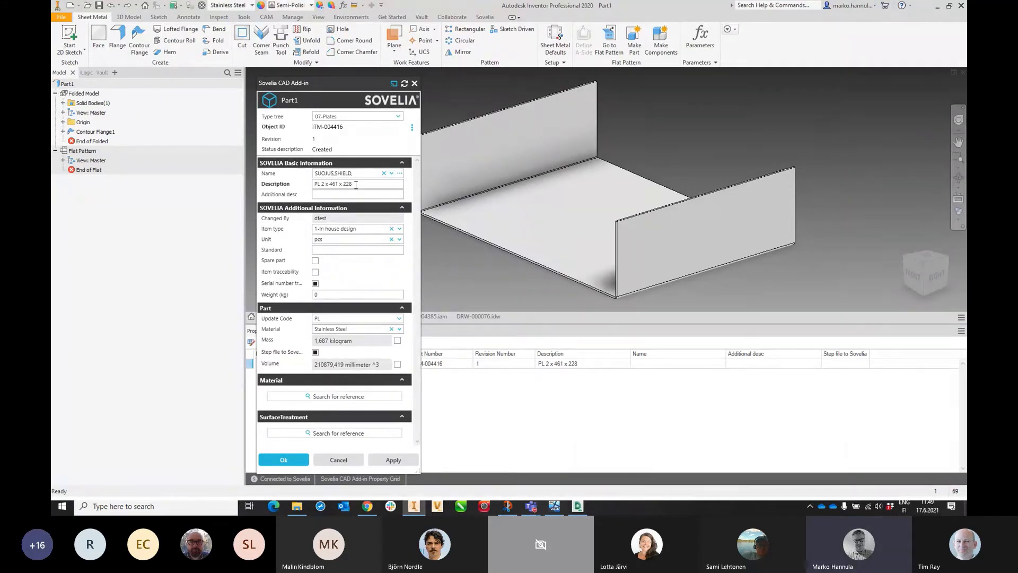
pyautogui.click(346, 196)
pyautogui.write('FOR DEMO')
pyautogui.click(399, 229)
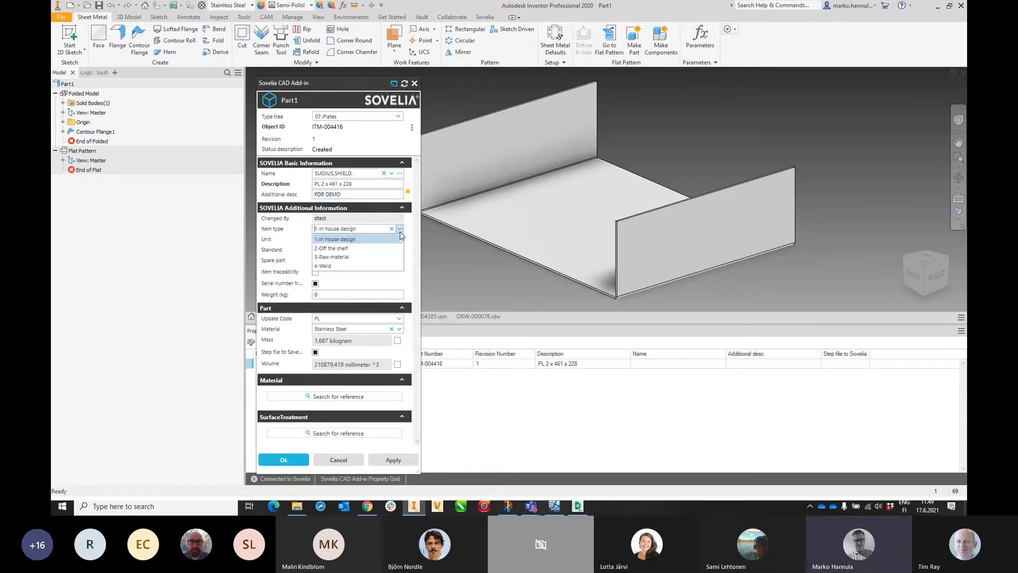
pyautogui.click(359, 240)
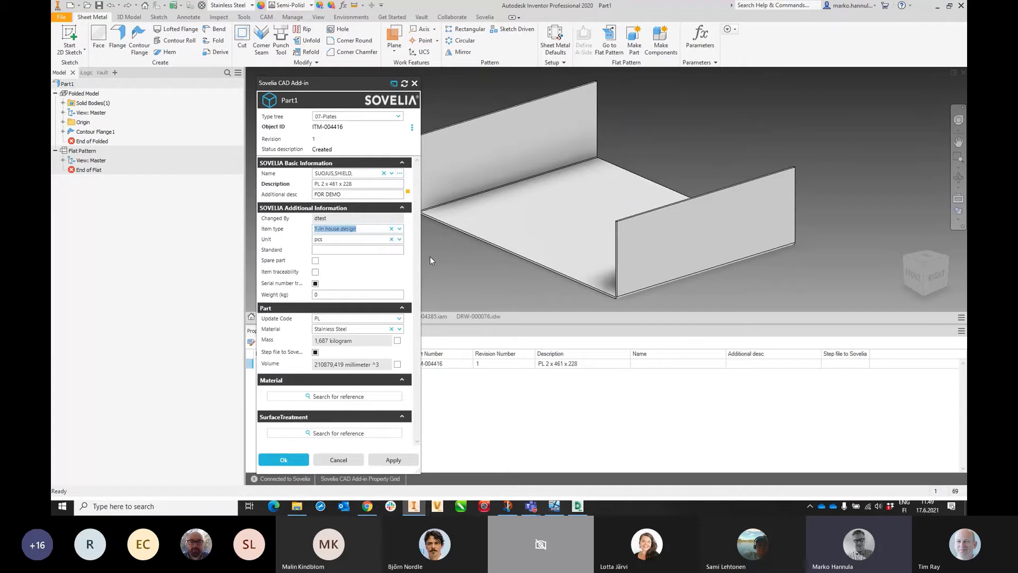
# Step: Mark the item as a spare part, turn off its serial number tracing and confirm the item properties
pyautogui.click(360, 250)
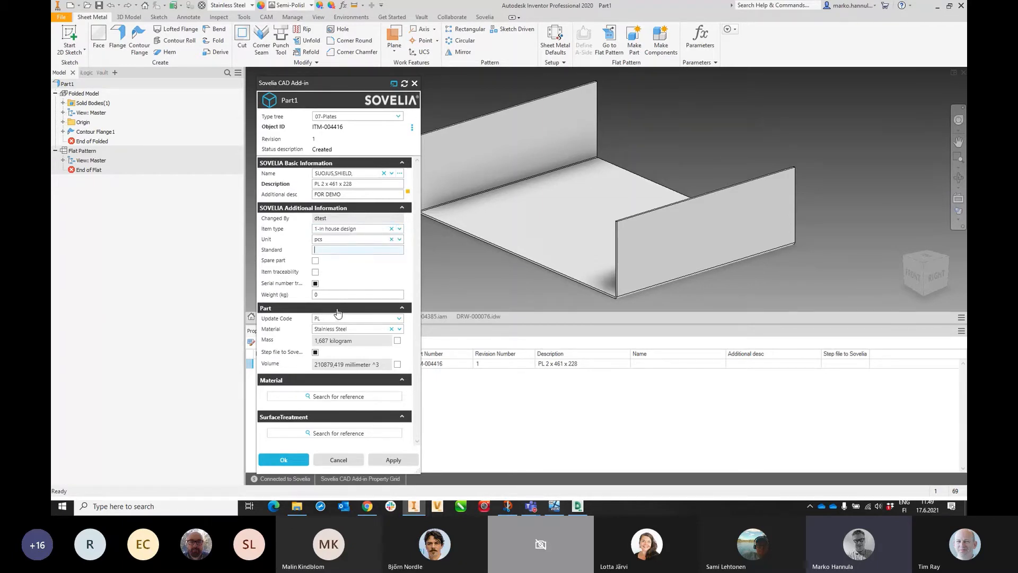
pyautogui.click(316, 261)
pyautogui.click(316, 284)
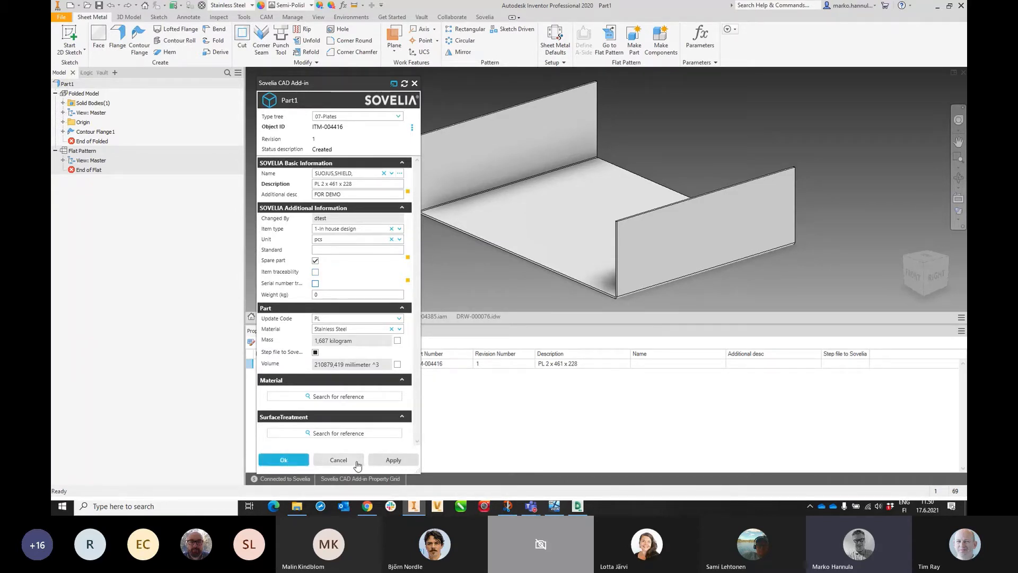
pyautogui.click(297, 462)
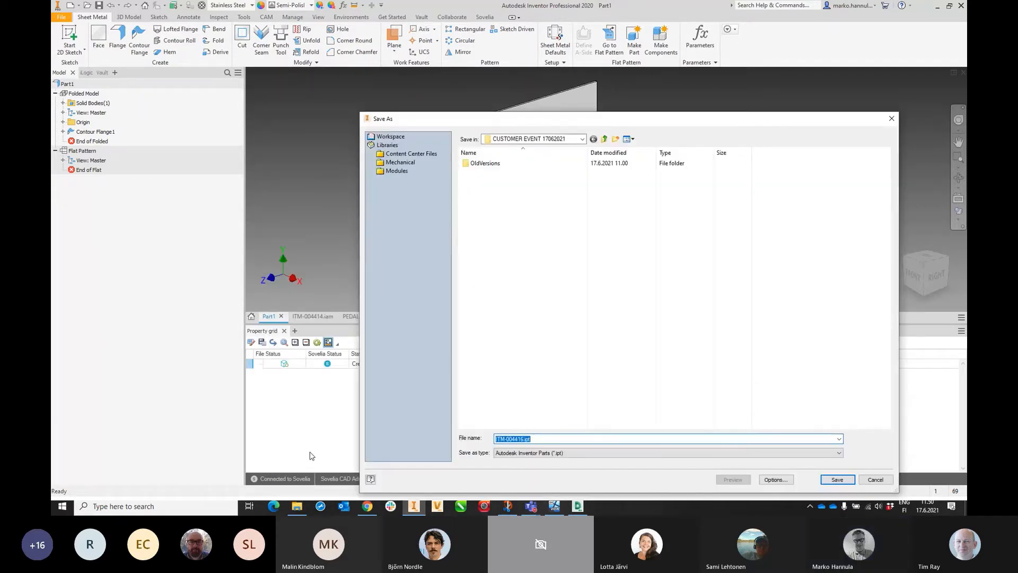
# Step: Save the part in the CUSTOMER EVENT 17062021 folder under the file name SHIELD PLATE
pyautogui.click(542, 438)
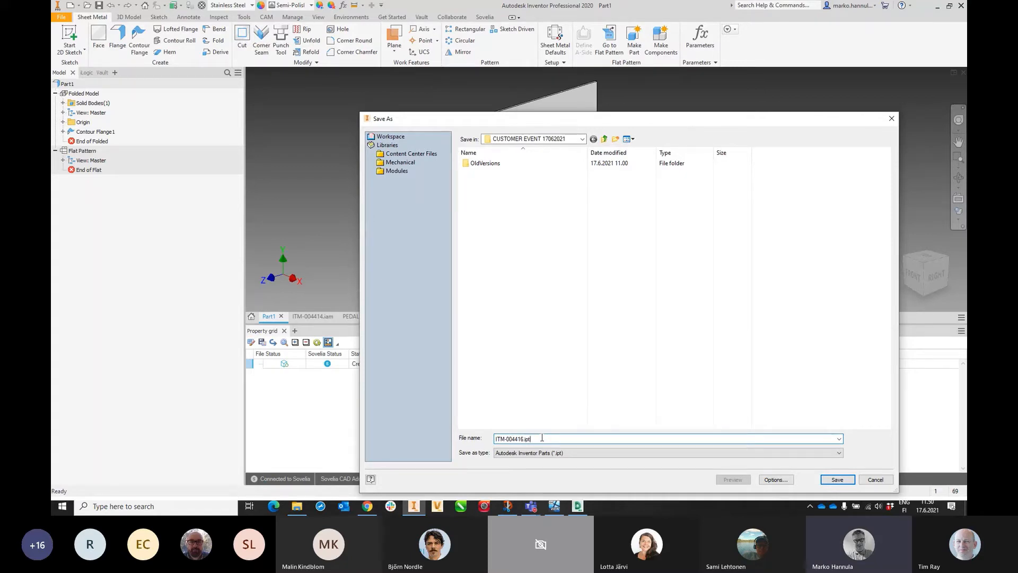
pyautogui.doubleClick(545, 440)
pyautogui.write('SHIELD PLATE')
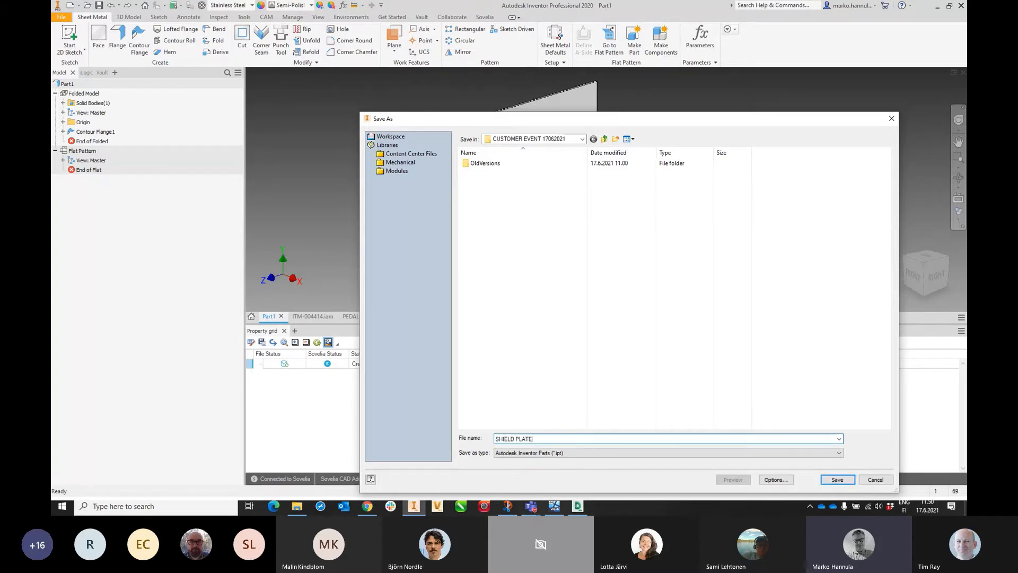
pyautogui.press('Return')
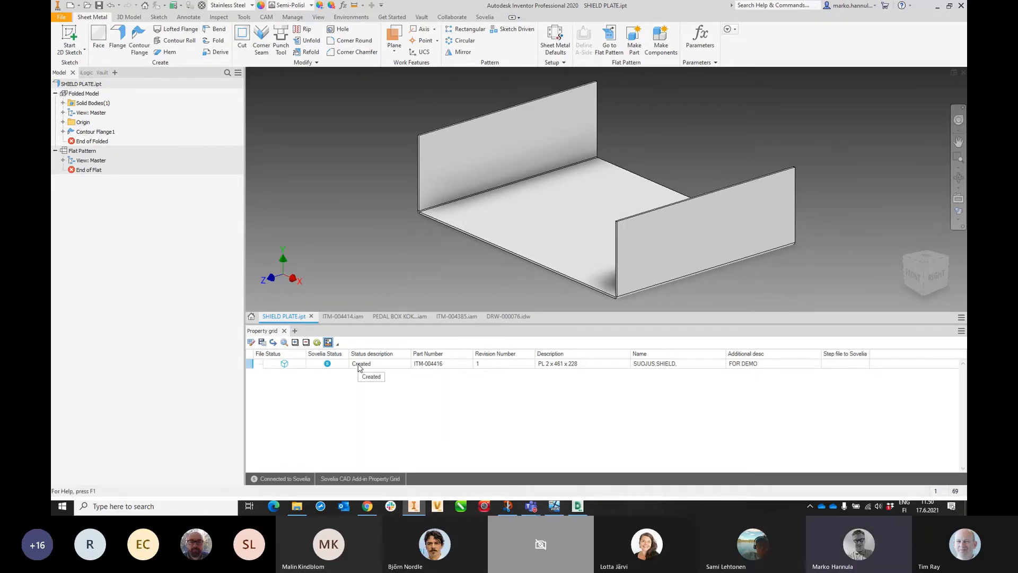
# Step: Open the shield plate's item in Sovelia in the browser to check its data, and return to Autodesk Inventor
pyautogui.rightClick(360, 367)
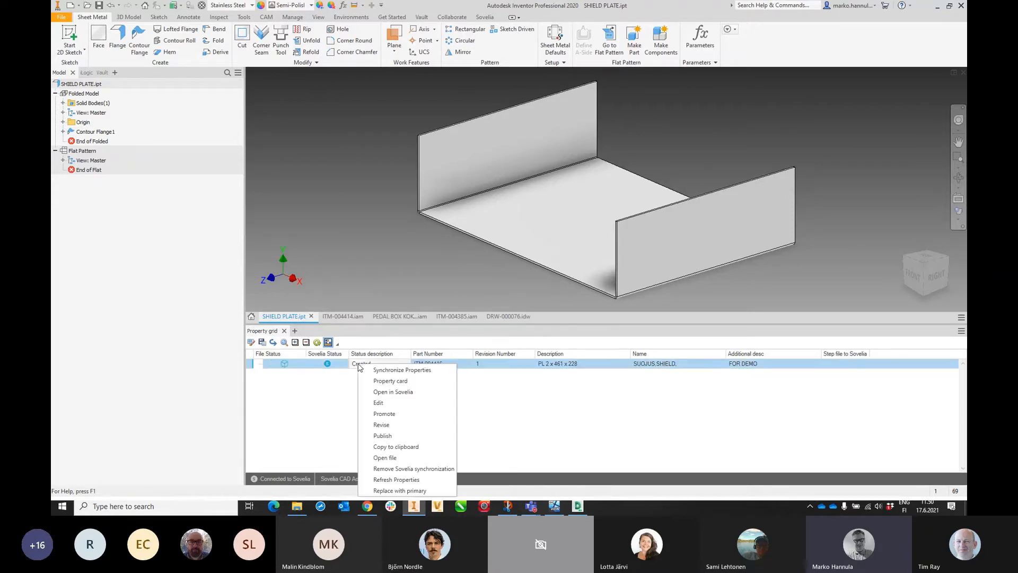
pyautogui.click(392, 391)
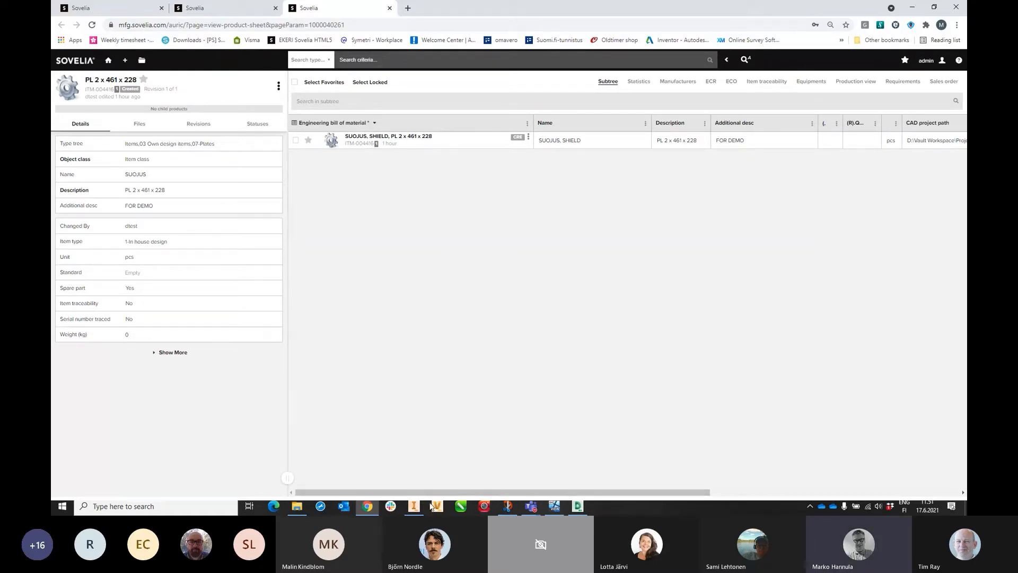
pyautogui.moveTo(416, 510)
pyautogui.click(435, 469)
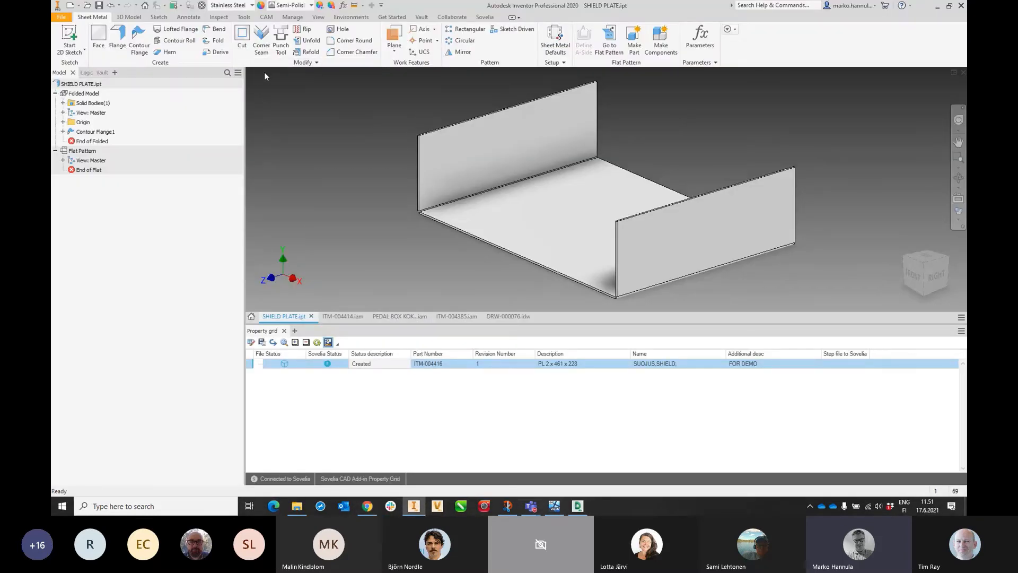
# Step: Chamfer the four upper outer corners of the shield plate's two side flanges with a 6 mm corner chamfer
pyautogui.click(352, 53)
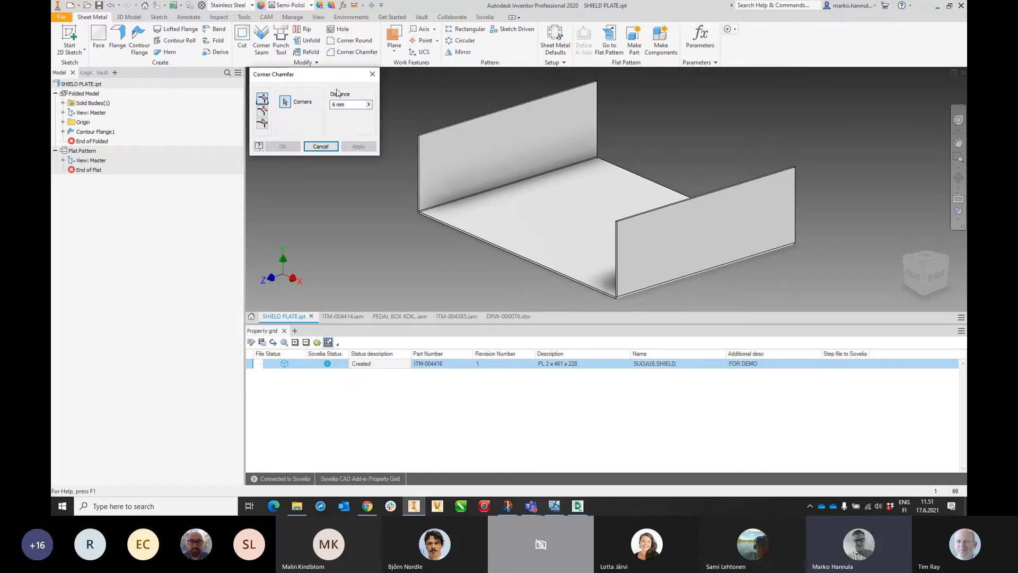
pyautogui.click(419, 137)
pyautogui.click(594, 84)
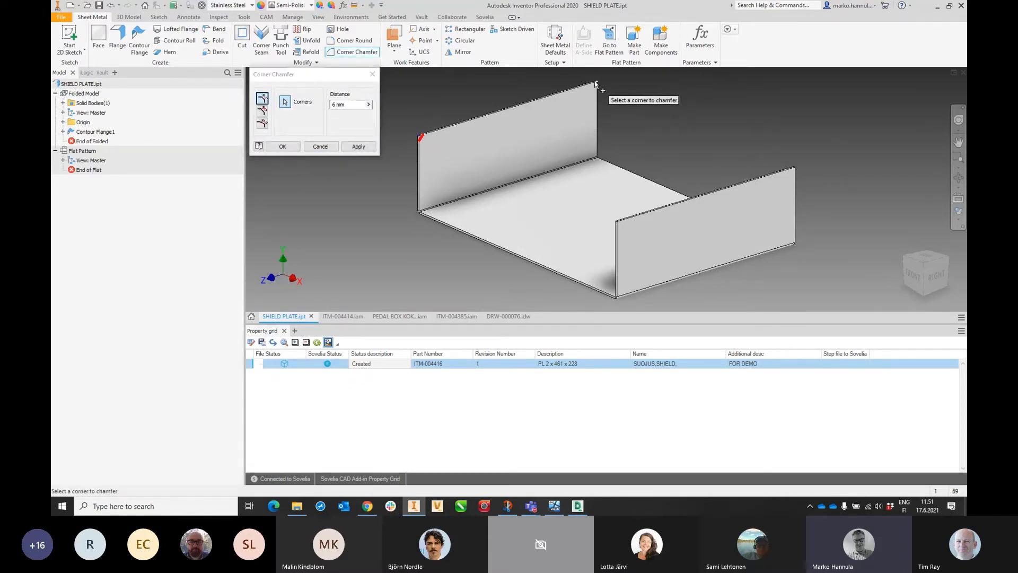
pyautogui.click(615, 222)
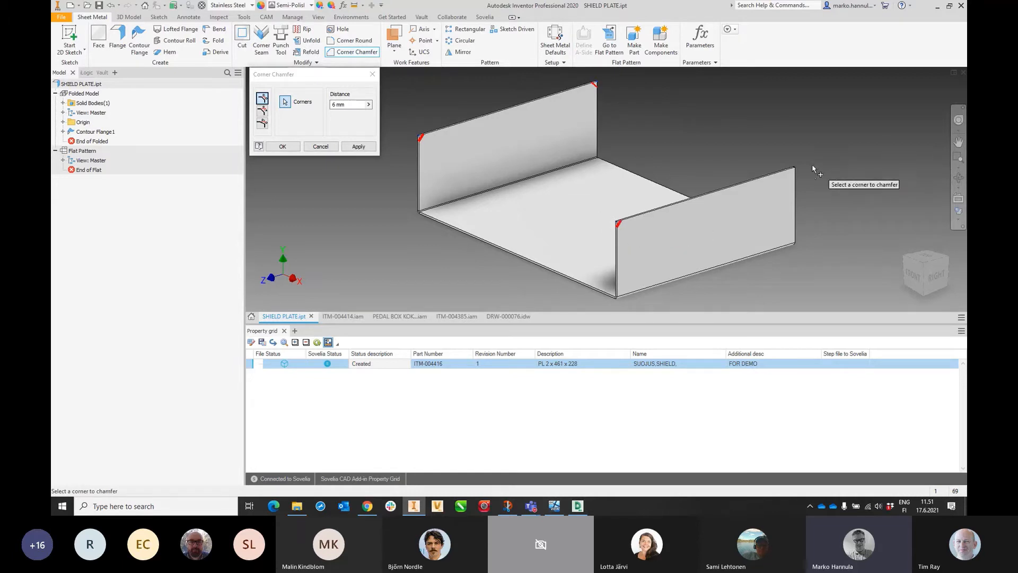
pyautogui.click(792, 170)
pyautogui.click(294, 147)
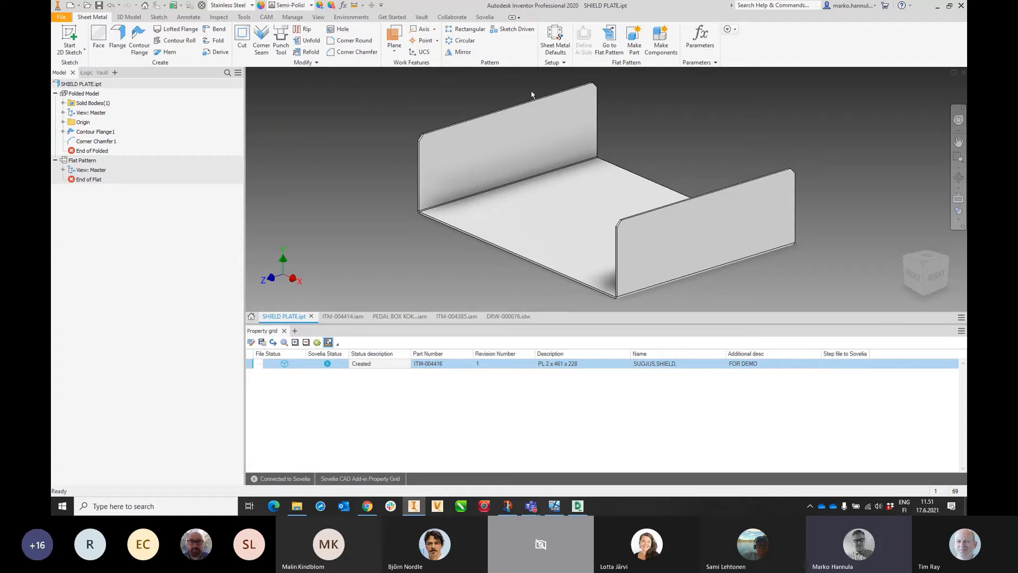
# Step: Promote the shield plate part to the In Design state in Sovelia
pyautogui.click(484, 17)
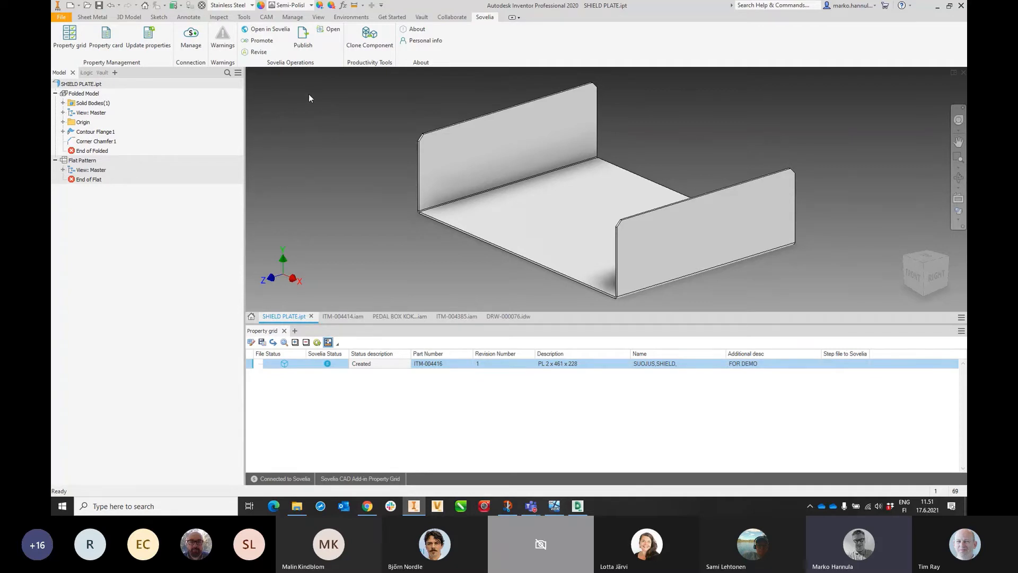
pyautogui.click(260, 41)
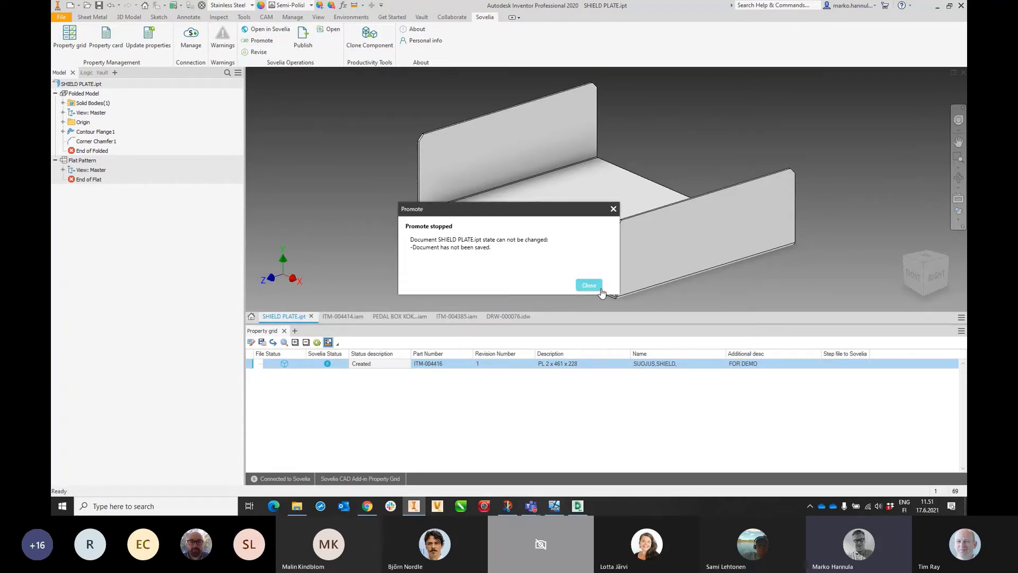
pyautogui.click(602, 290)
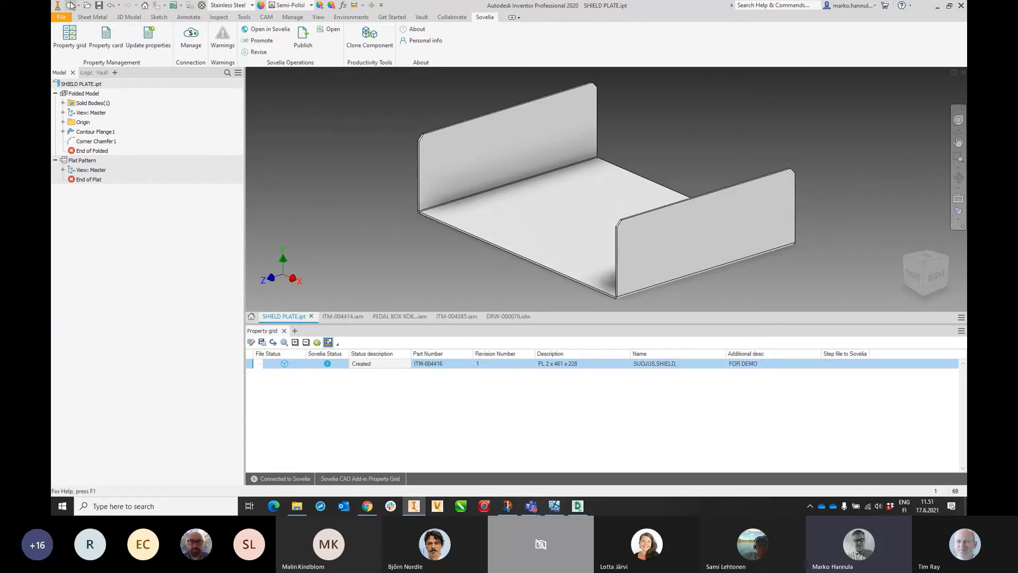
pyautogui.click(266, 42)
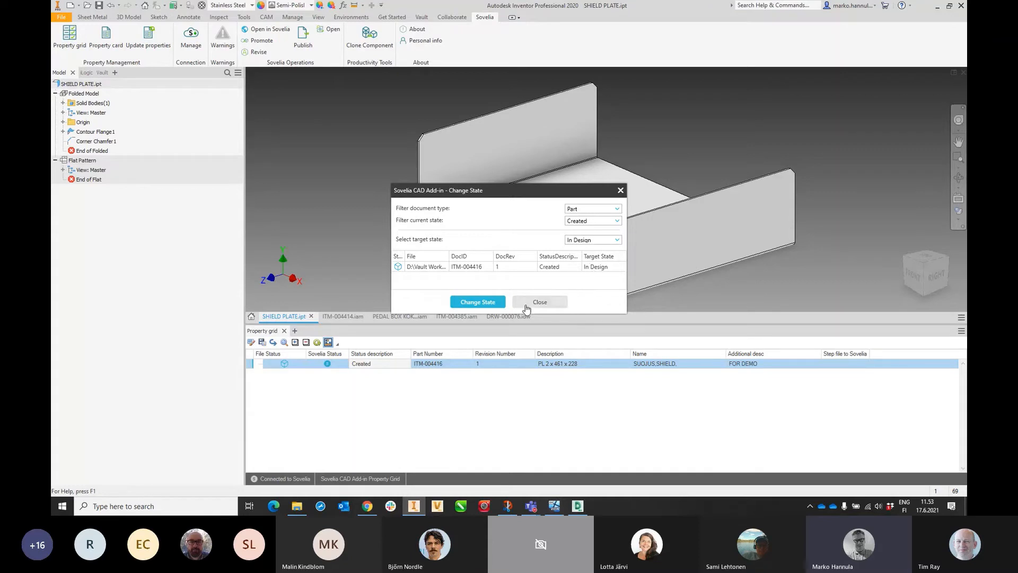
pyautogui.click(489, 302)
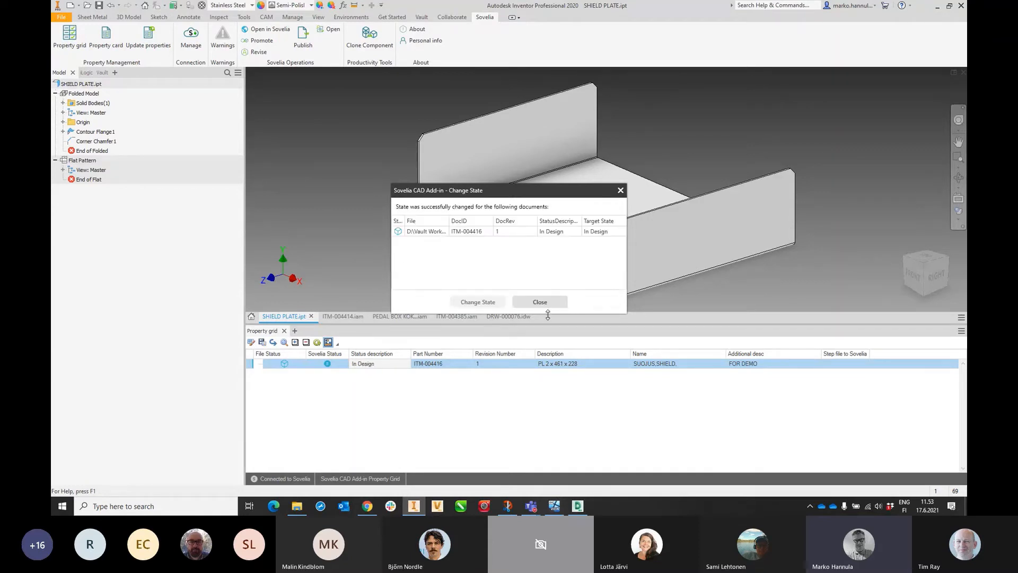
pyautogui.click(552, 301)
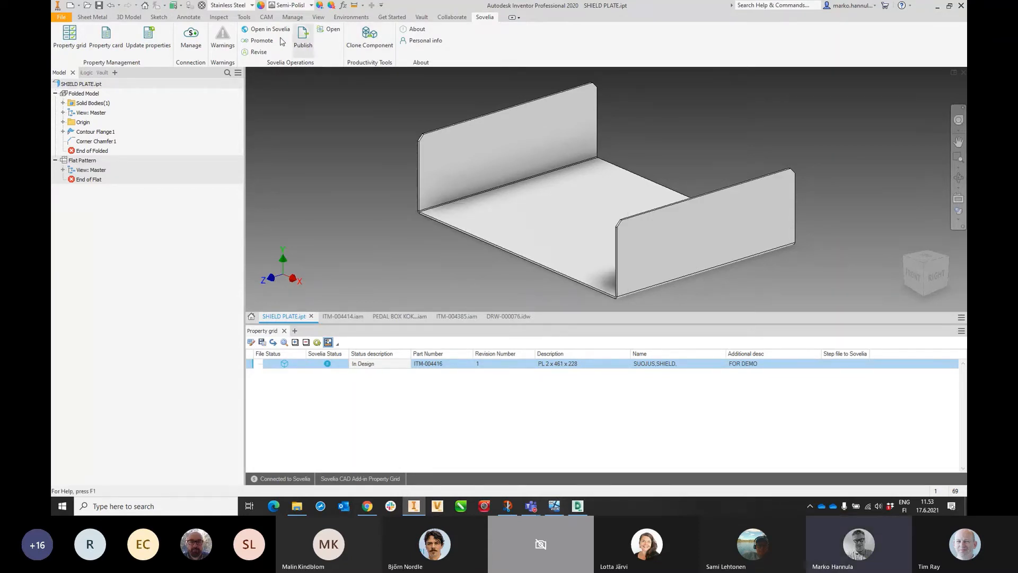
# Step: Promote the shield plate part to the Design Ready state in Sovelia
pyautogui.click(263, 41)
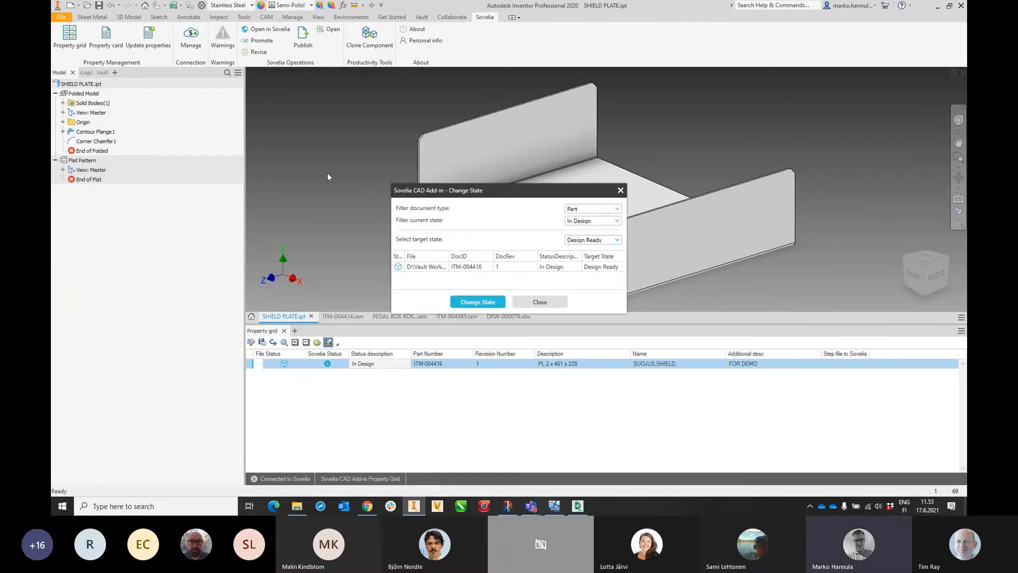
pyautogui.click(477, 303)
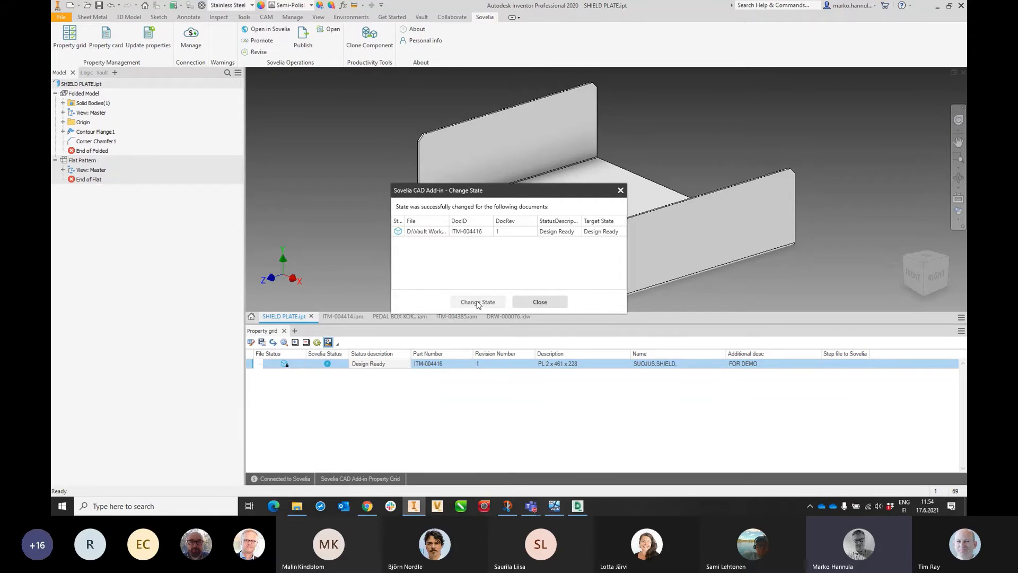
pyautogui.hotkey('alt', 'Tab')
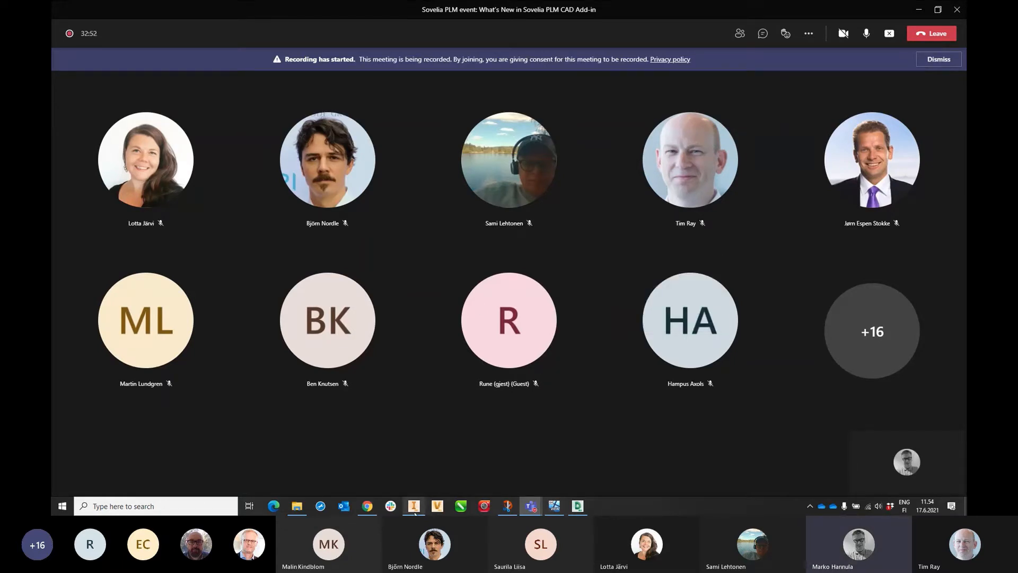
pyautogui.click(422, 466)
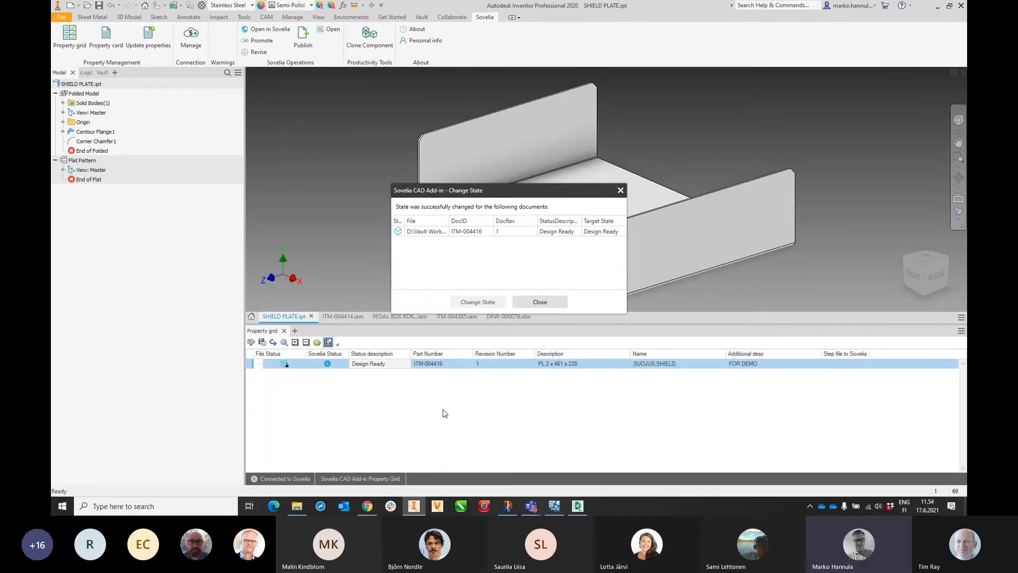
pyautogui.click(540, 302)
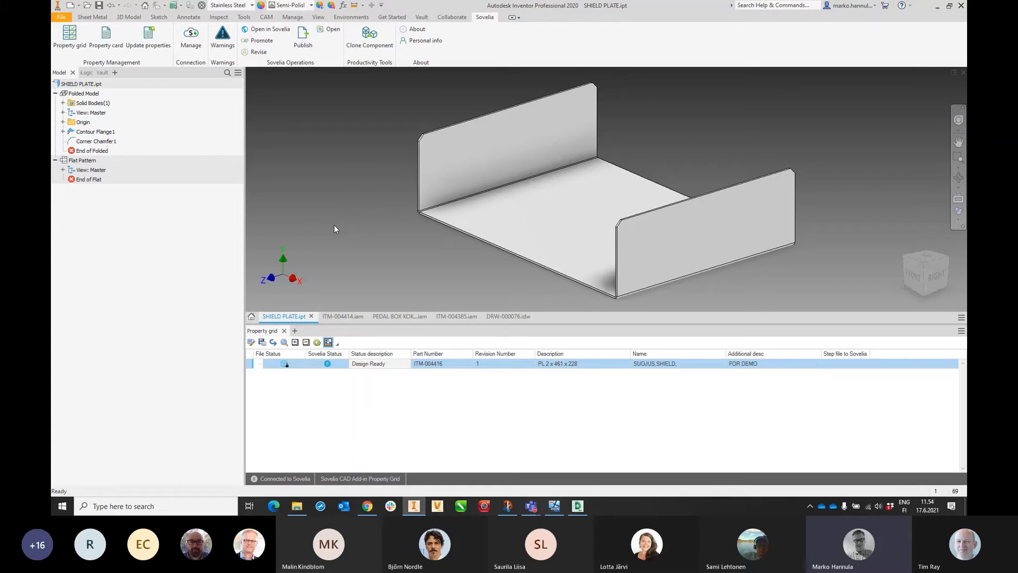
# Step: Check the shield plate's Sovelia property card and the target states available for its promotion
pyautogui.click(106, 36)
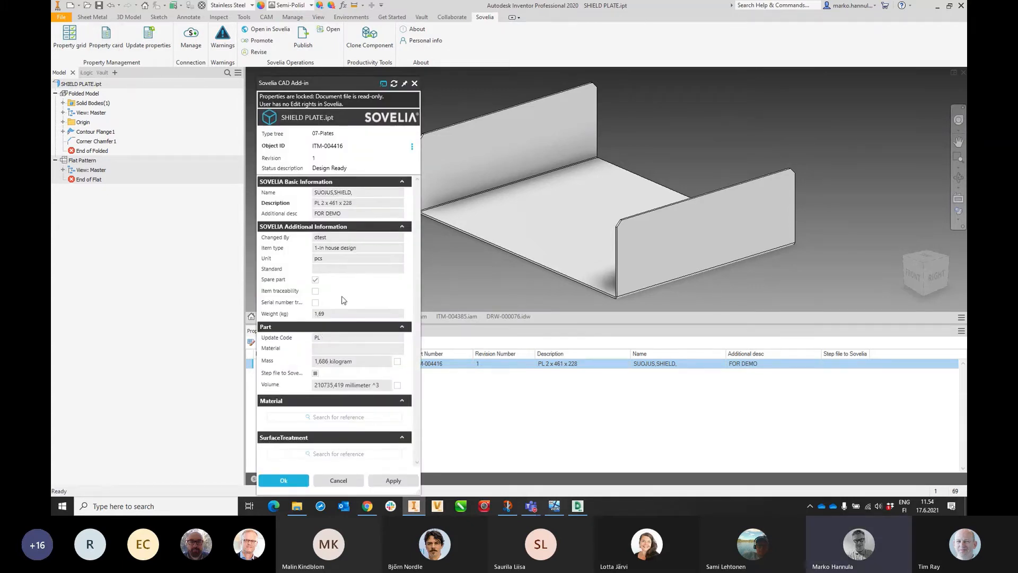
pyautogui.click(415, 84)
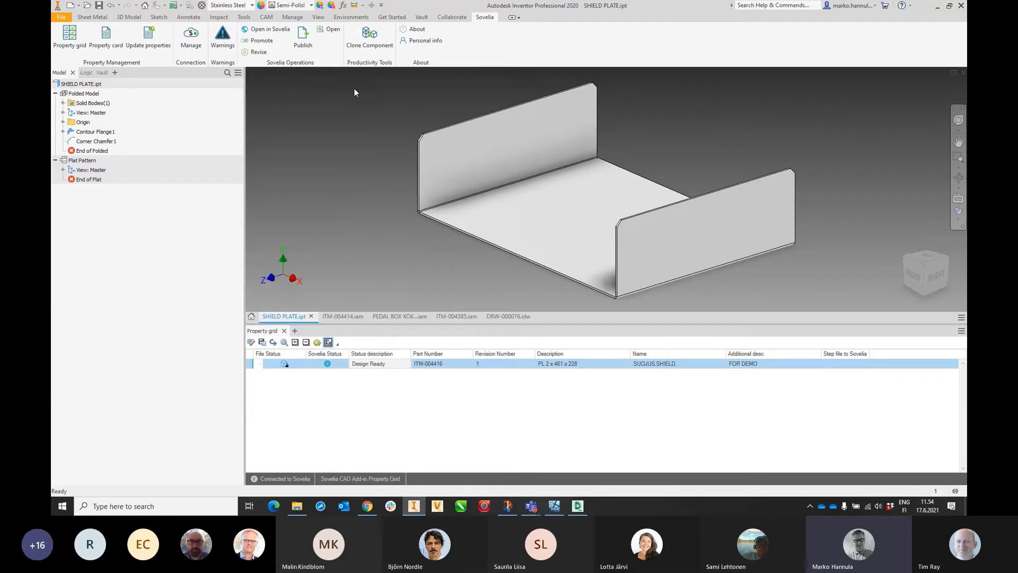
pyautogui.click(262, 41)
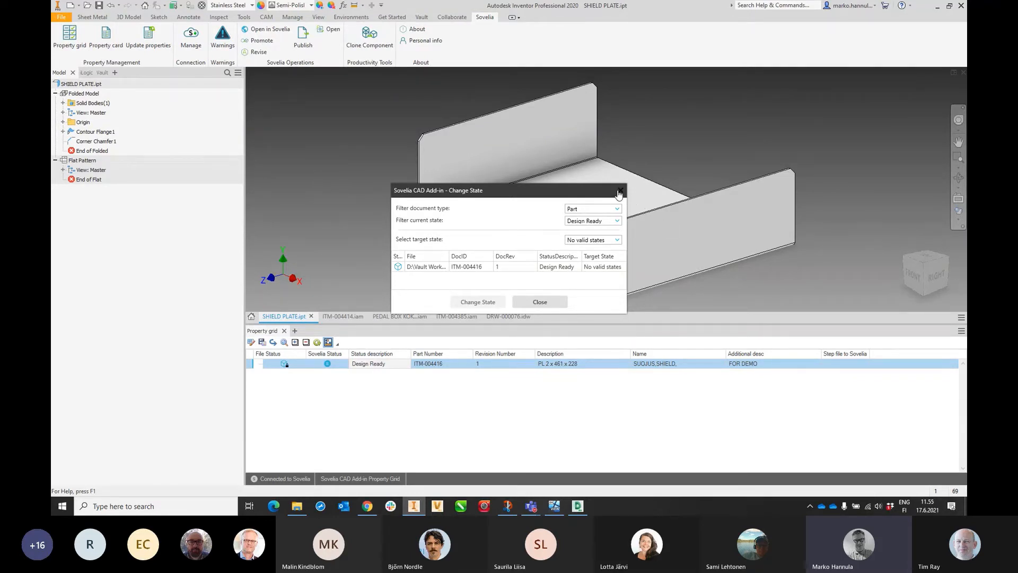
pyautogui.click(556, 304)
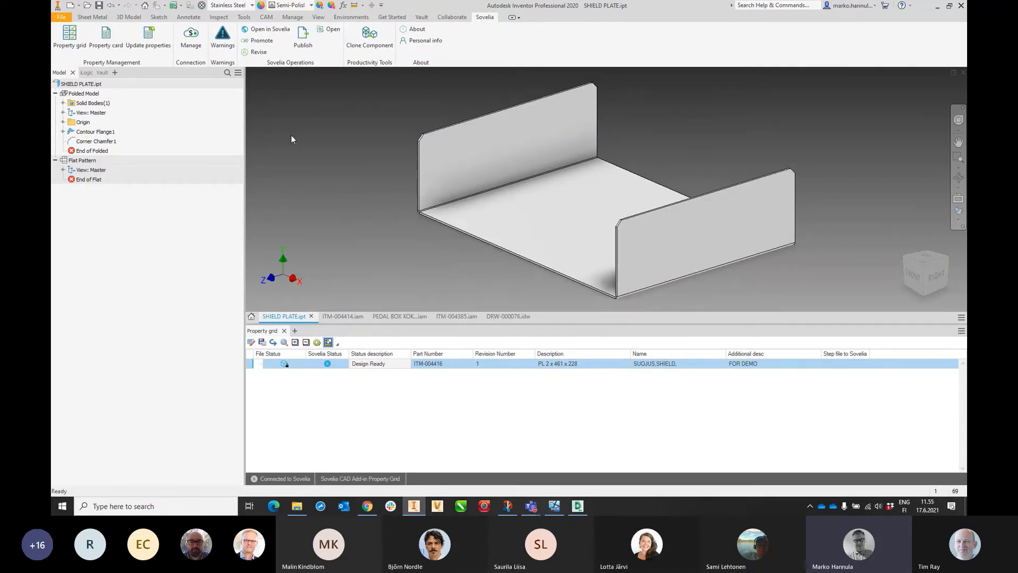
# Step: Open the shield plate's item in Sovelia in the browser, then download and open its attachment ITM-004416_1.dwf
pyautogui.click(282, 32)
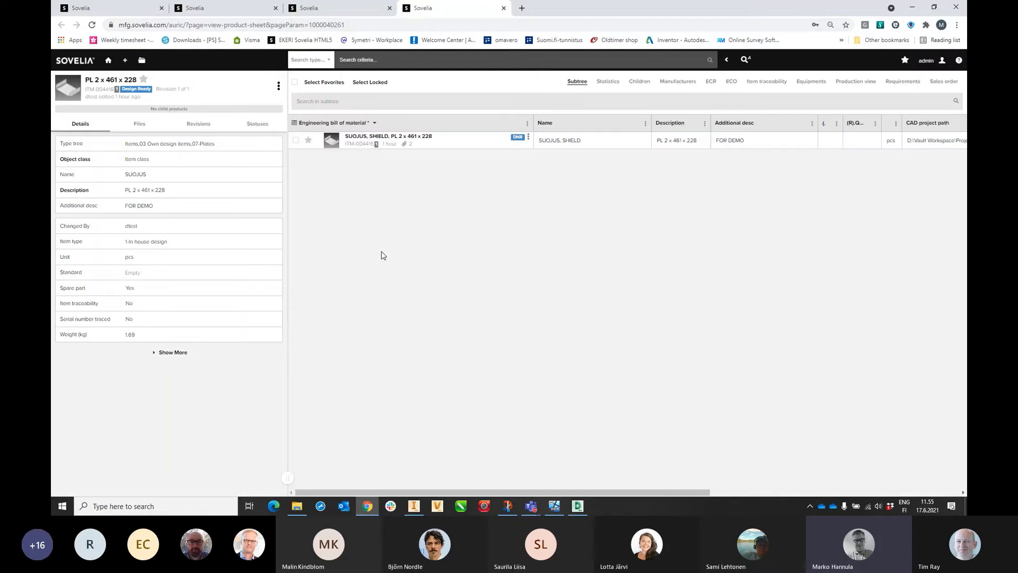
pyautogui.moveTo(77, 96)
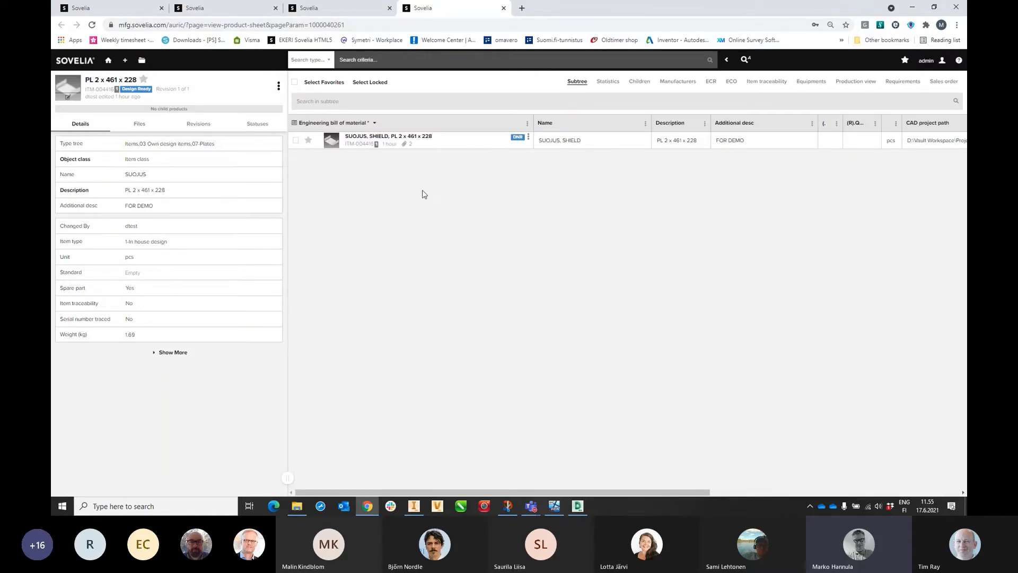
pyautogui.moveTo(334, 147)
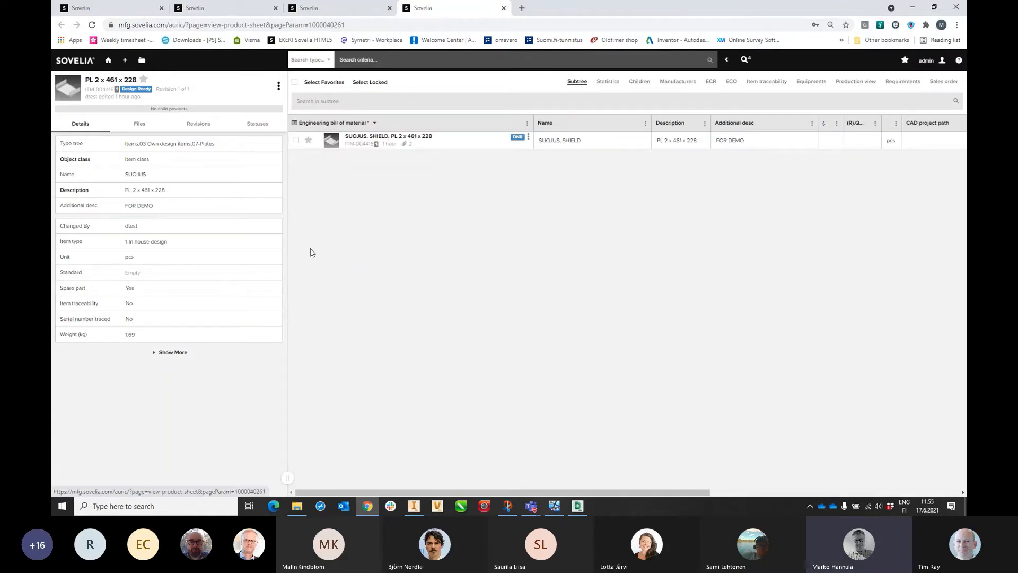
pyautogui.click(406, 149)
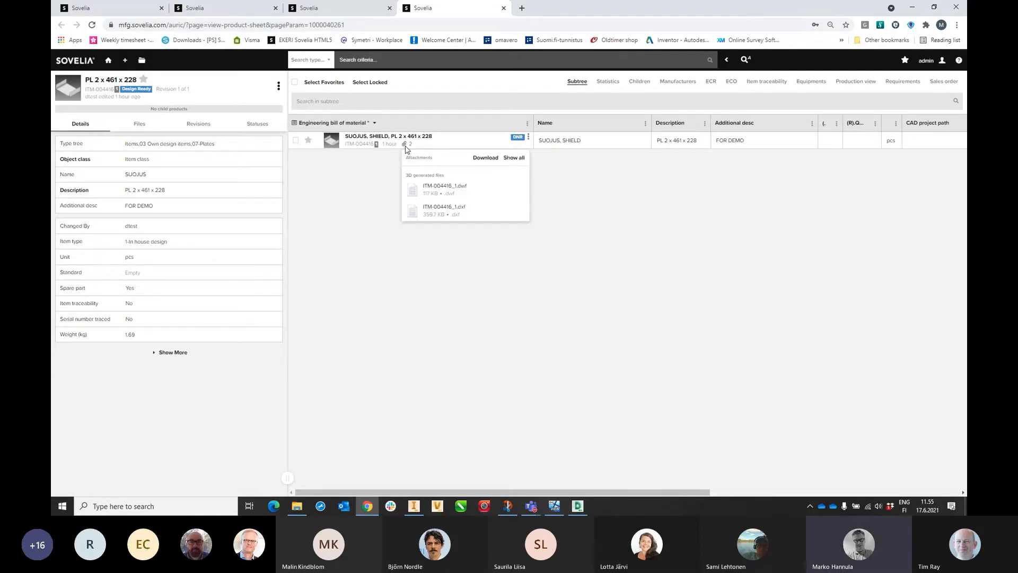
pyautogui.click(451, 189)
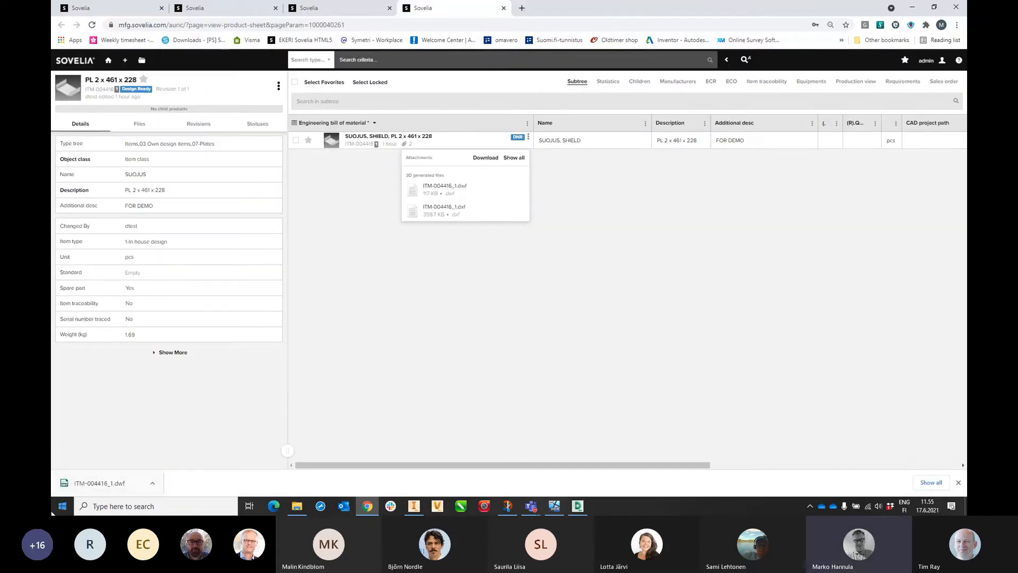
pyautogui.click(101, 483)
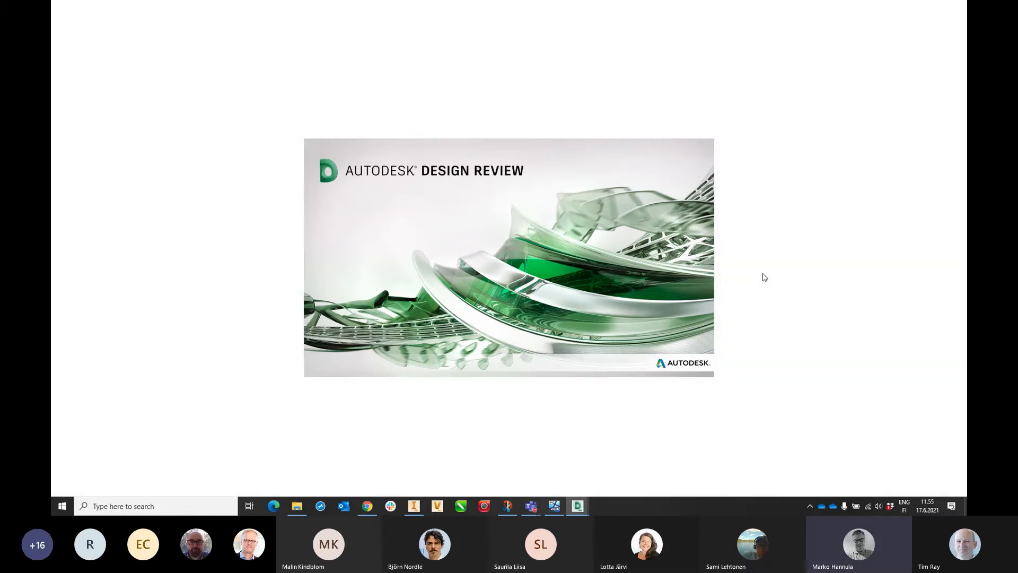
# Step: Examine the shield plate's 3D model from different angles in Autodesk Design Review and return to Autodesk Inventor
pyautogui.scroll(2, 547, 297)
pyautogui.scroll(-4, 547, 297)
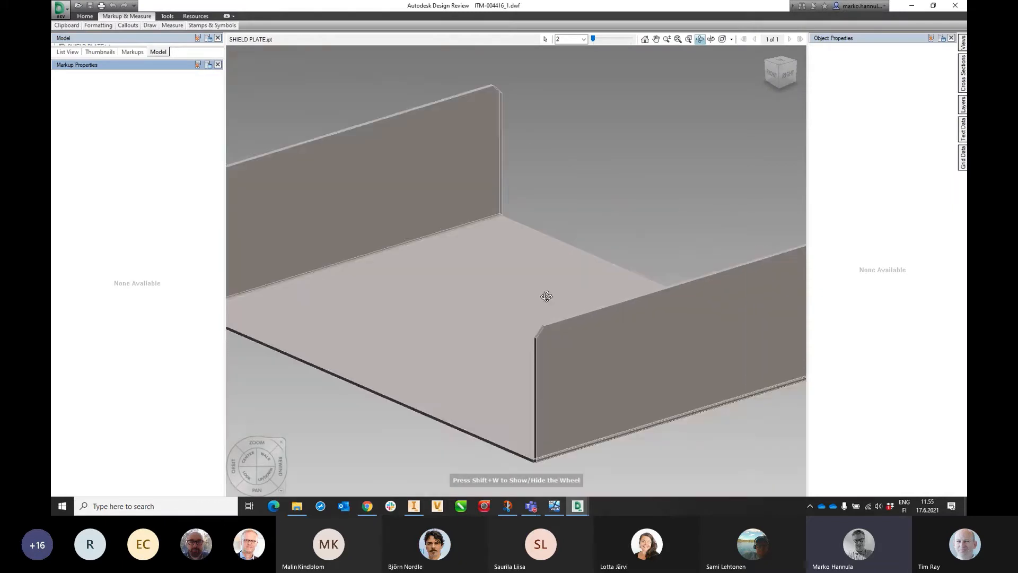
pyautogui.scroll(1, 545, 295)
pyautogui.moveTo(412, 296); pyautogui.dragTo(479, 231)
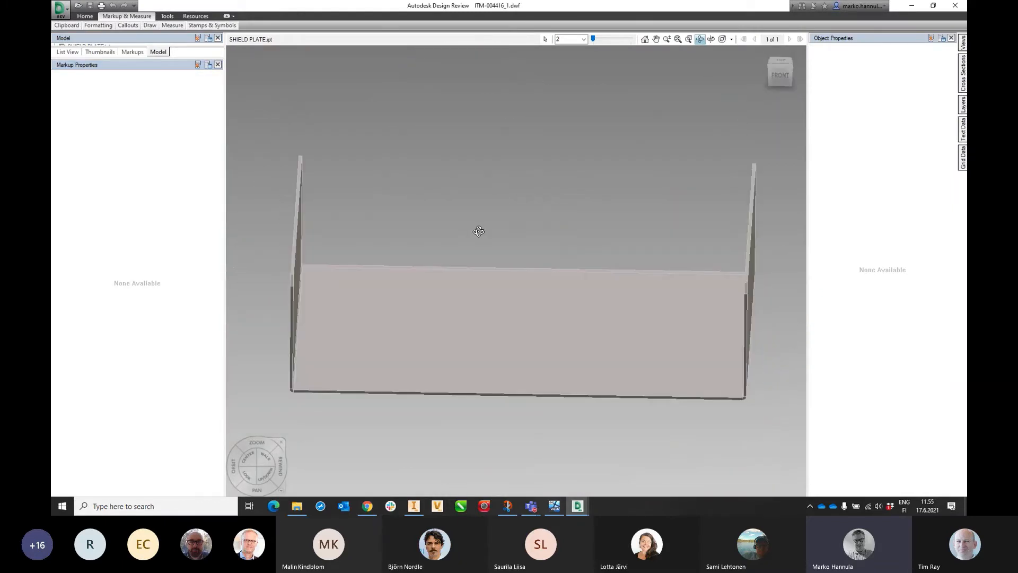
pyautogui.hotkey('alt', 'Tab')
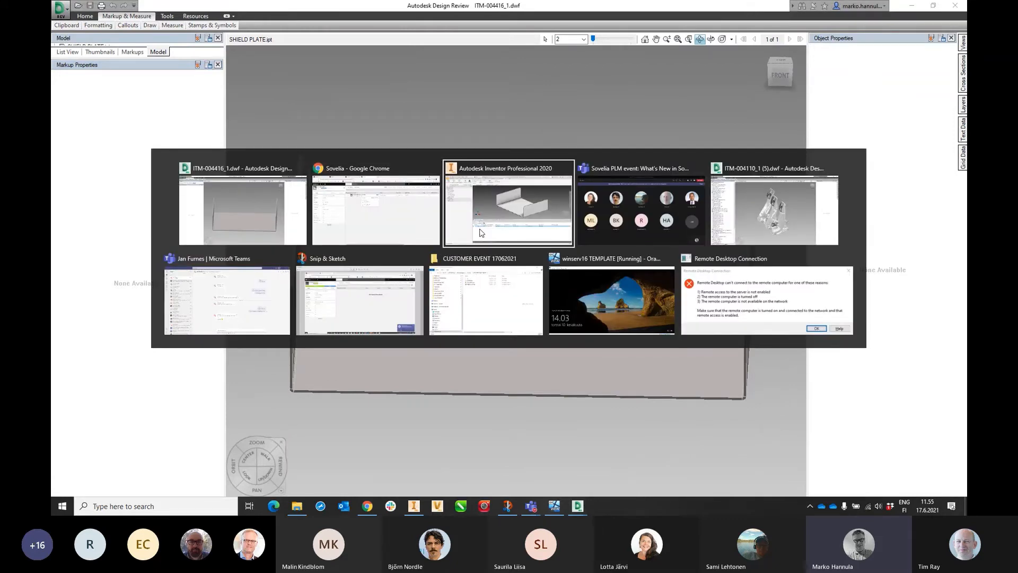
pyautogui.click(481, 233)
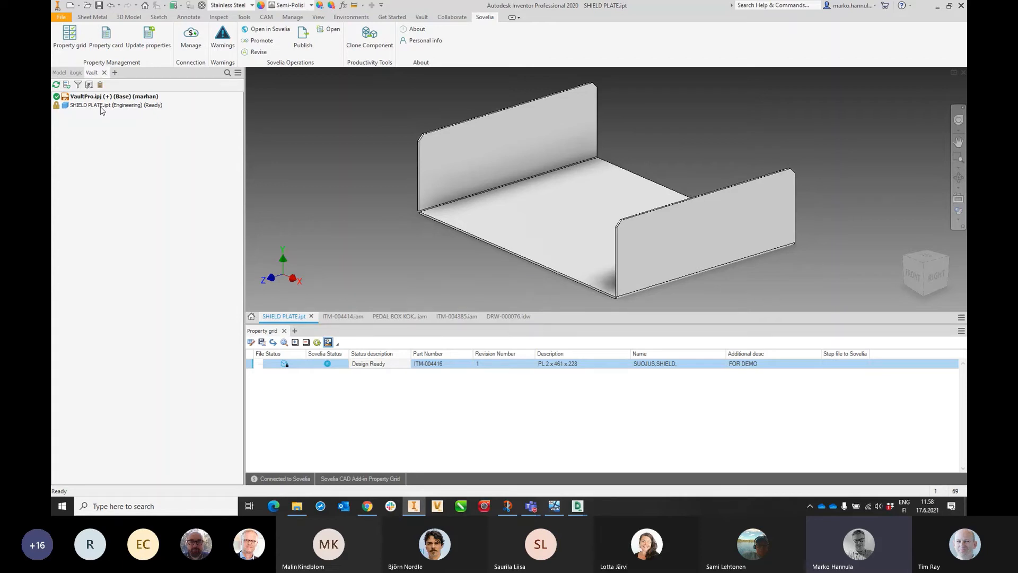
# Step: Create a drawing view of the shield plate part in a new drawing based on the Standard.idw template
pyautogui.click(59, 73)
pyautogui.rightClick(97, 84)
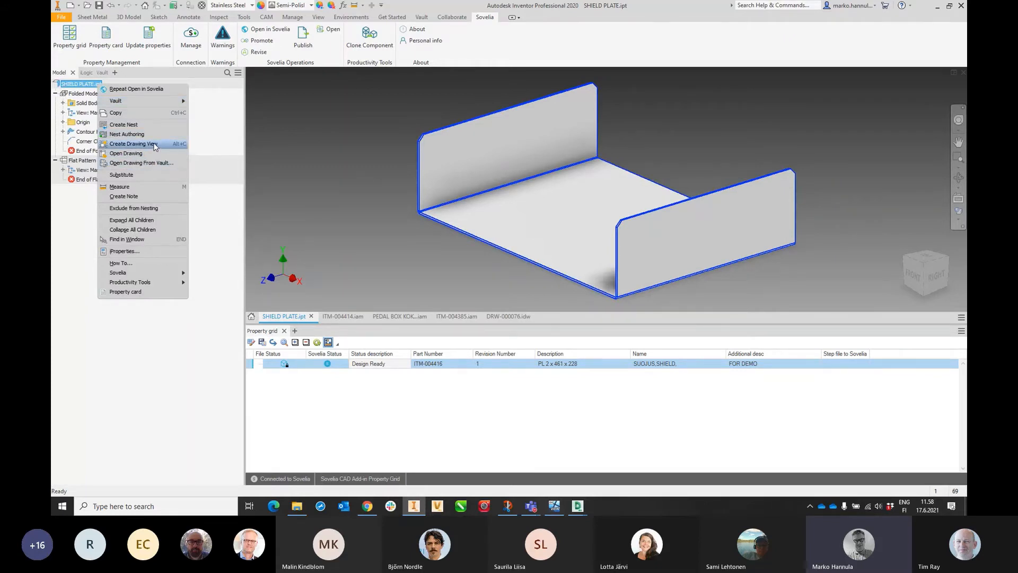
pyautogui.click(155, 147)
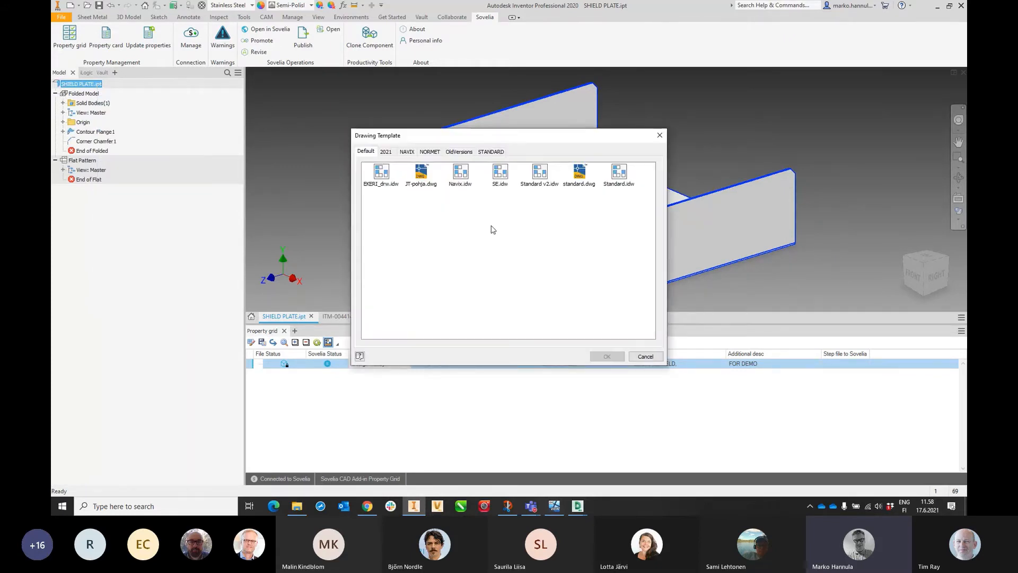
pyautogui.click(626, 183)
pyautogui.click(608, 357)
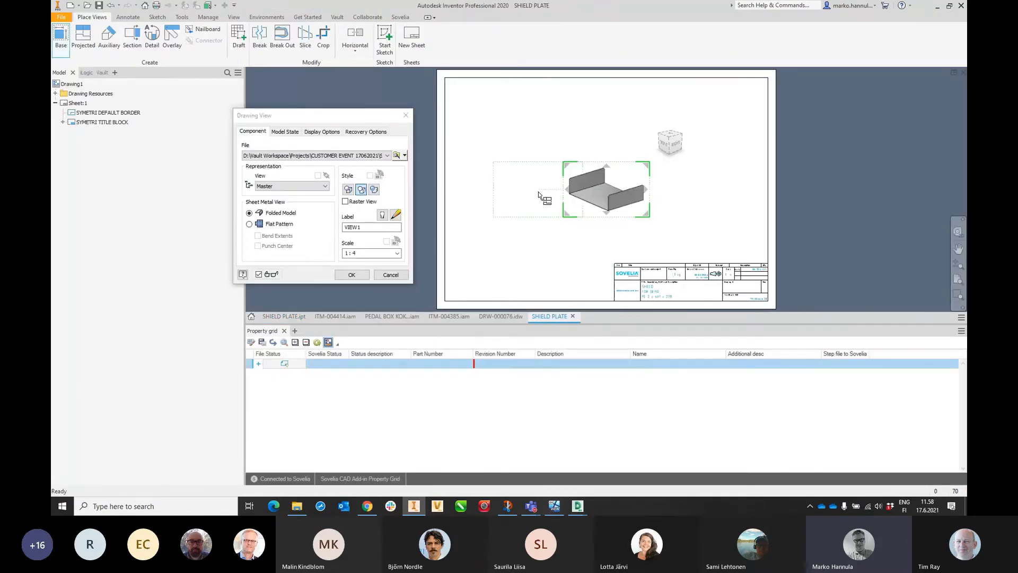
# Step: Place a front base view at 1:4 in the sheet's upper half, with projected views below and beside it
pyautogui.click(665, 146)
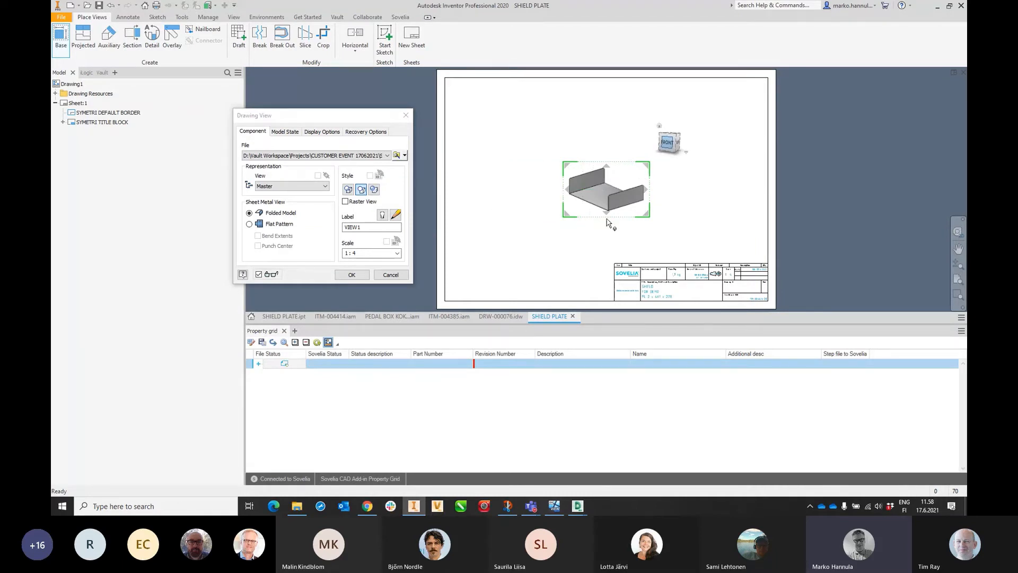
pyautogui.moveTo(607, 197); pyautogui.dragTo(537, 222)
pyautogui.click(643, 153)
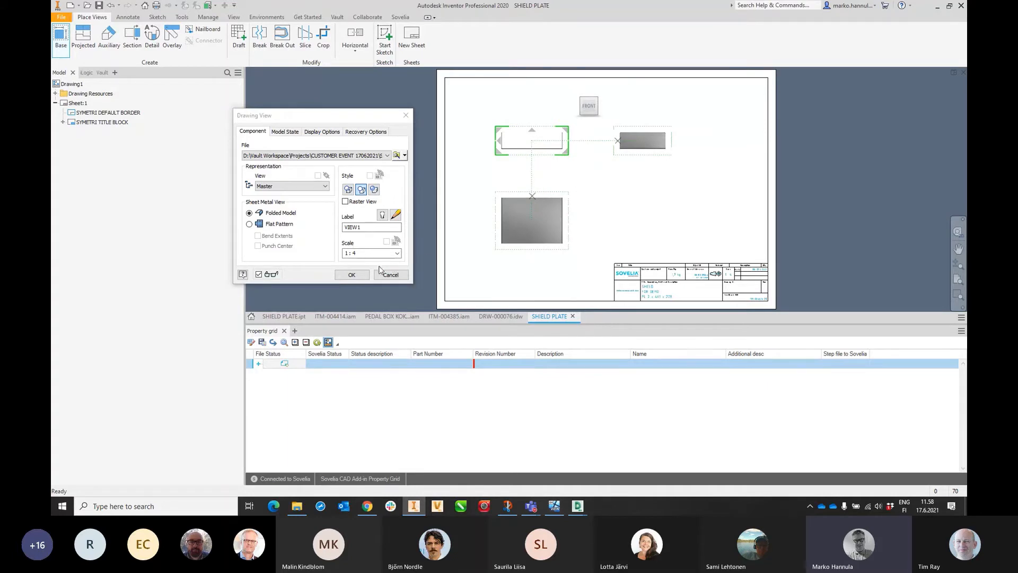
pyautogui.click(351, 275)
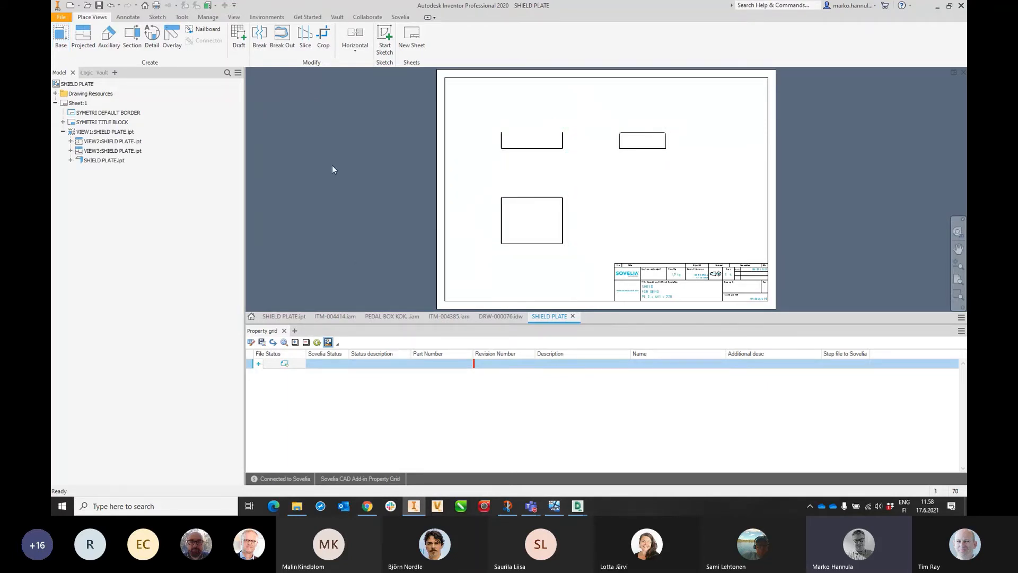
# Step: Synchronize the properties from the shield plate model to the drawing
pyautogui.click(401, 17)
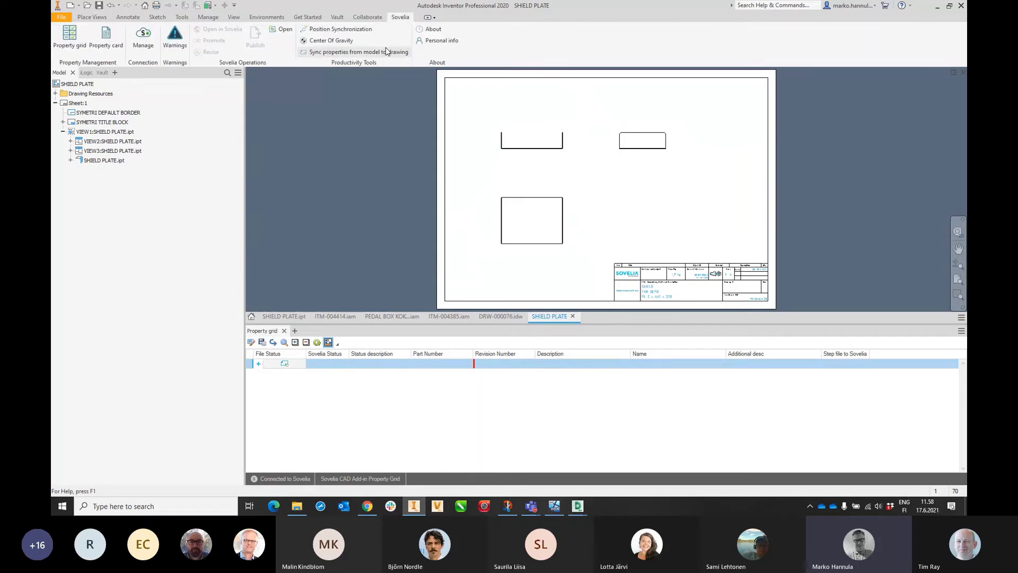
pyautogui.click(387, 51)
pyautogui.click(570, 262)
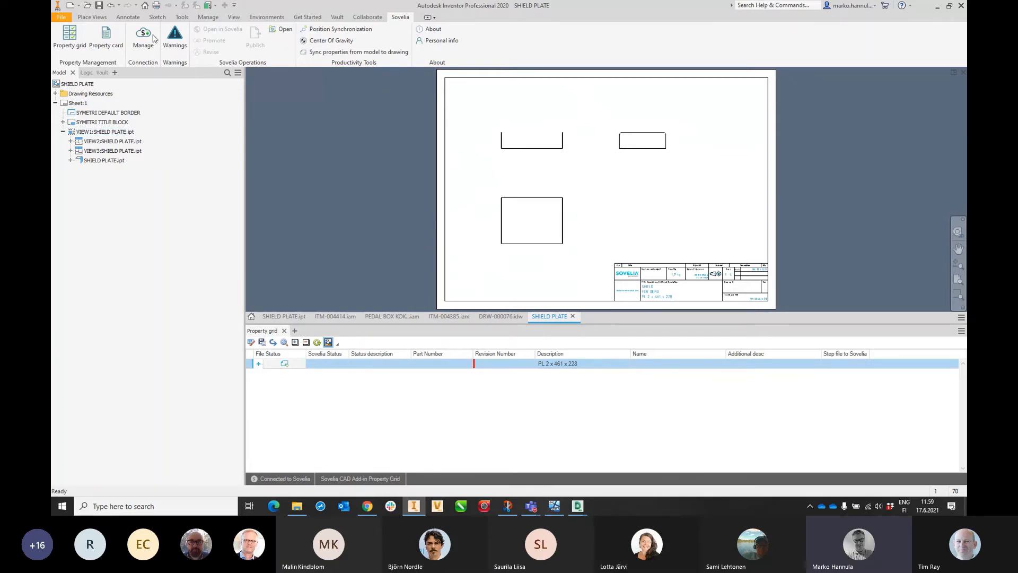
# Step: Dimension the width of the lower projected view along its top edge, placing the dimension above the view
pyautogui.click(128, 17)
pyautogui.click(76, 43)
pyautogui.scroll(-3, 493, 198)
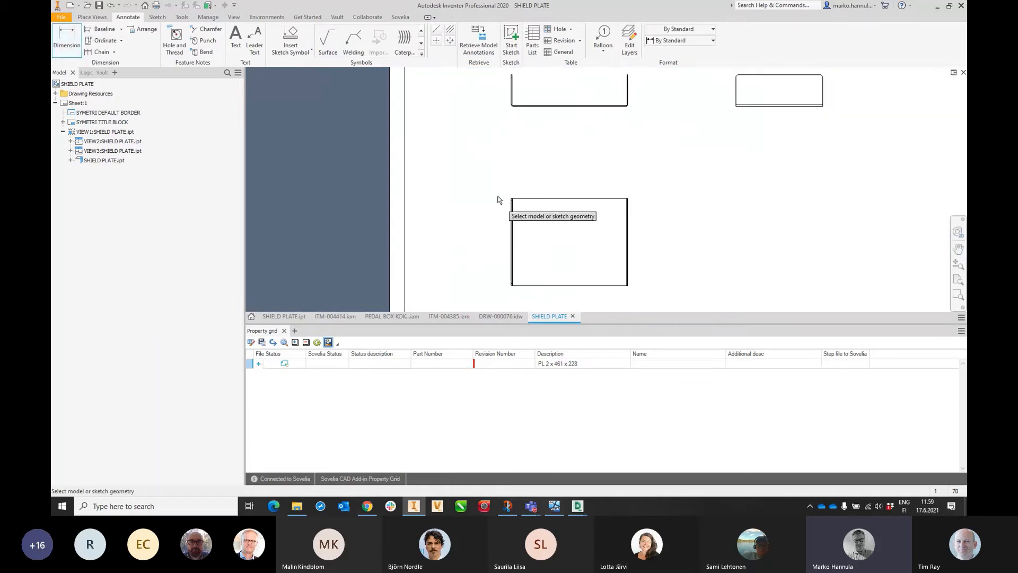
pyautogui.click(566, 199)
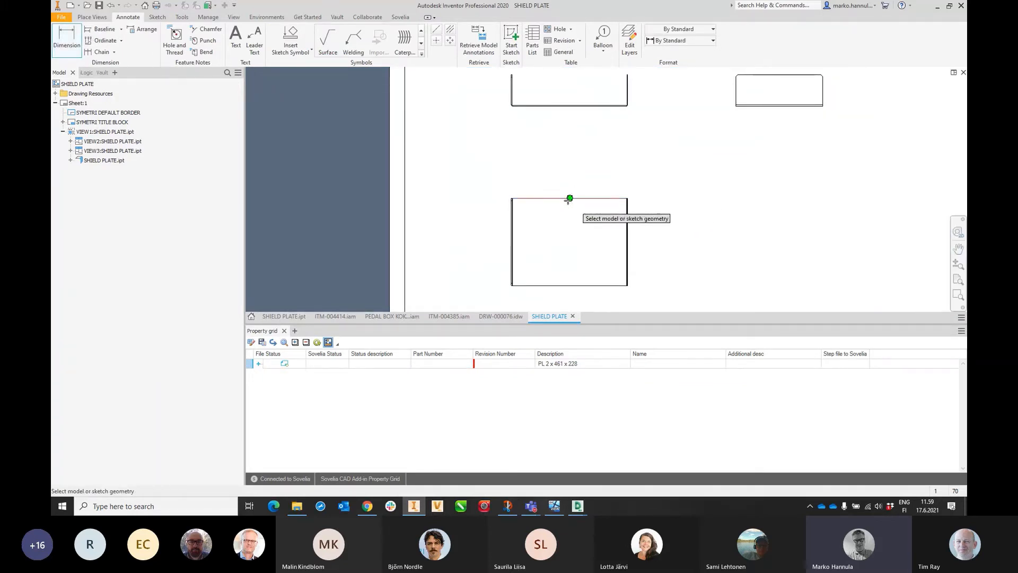
pyautogui.click(596, 186)
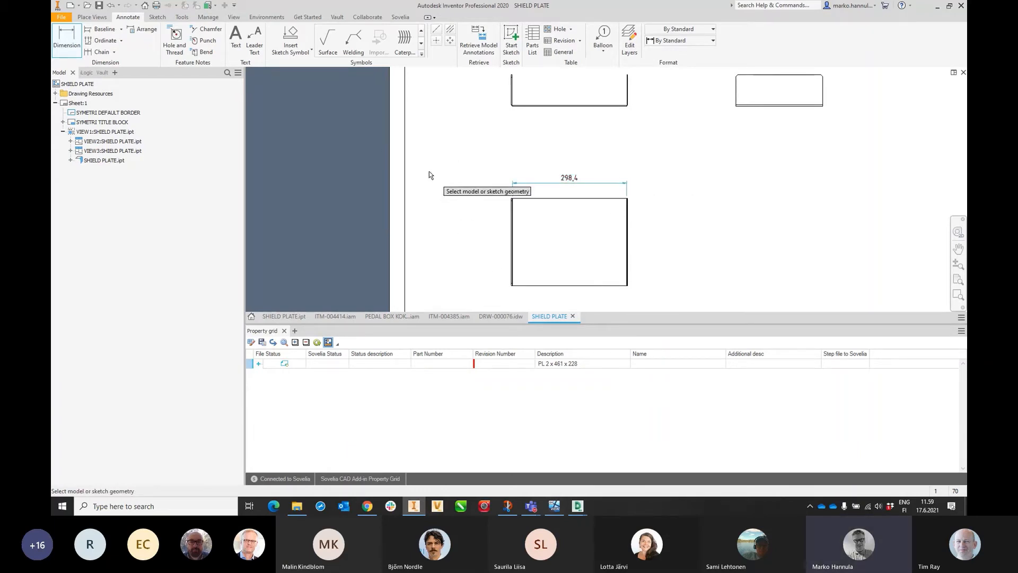
# Step: Start saving the drawing and create its Sovelia reference with an autogenerated ID, type Drawing and the name SUOJUS,SHIELD
pyautogui.hotkey('ctrl', 's')
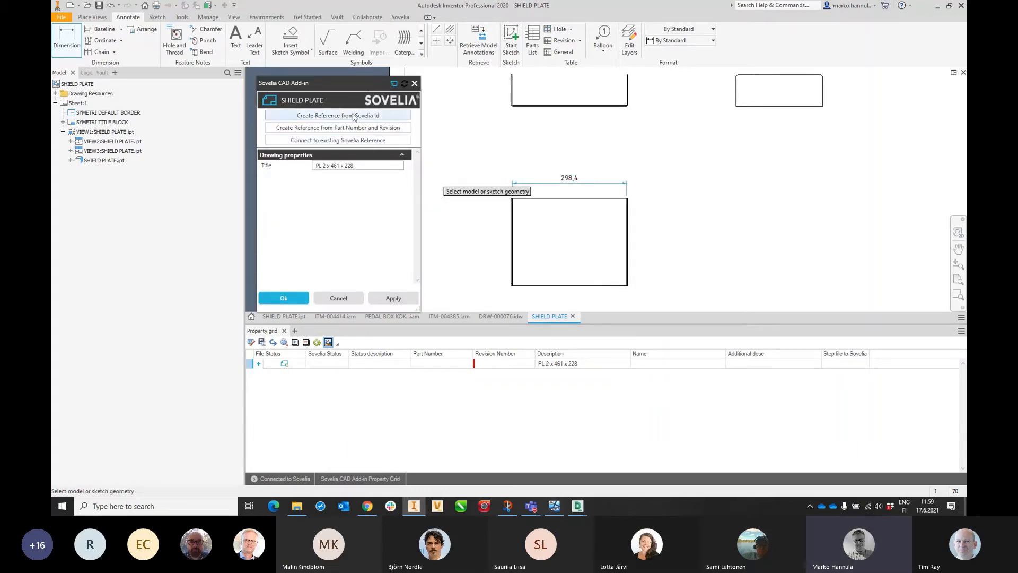
pyautogui.click(355, 116)
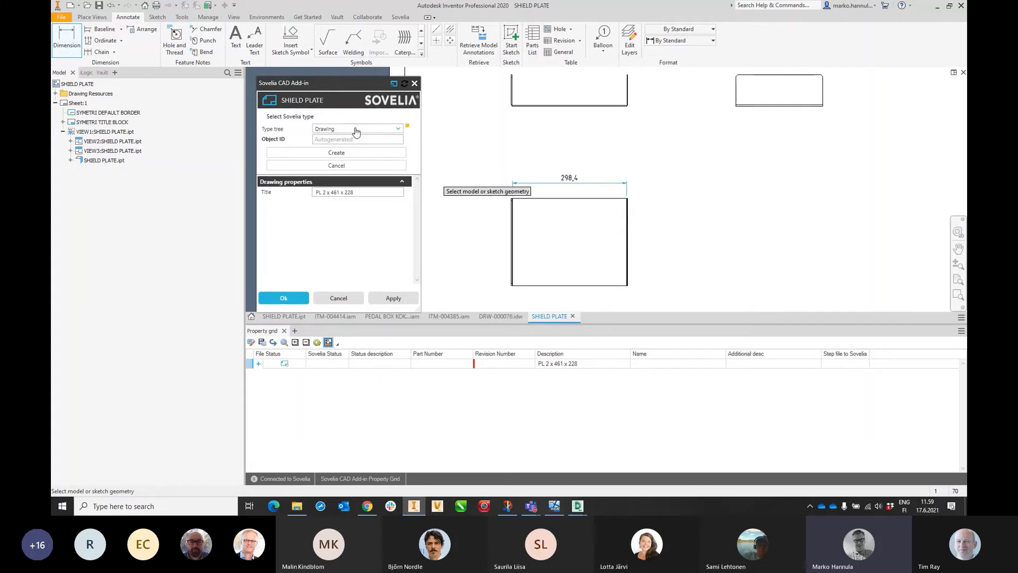
pyautogui.click(363, 153)
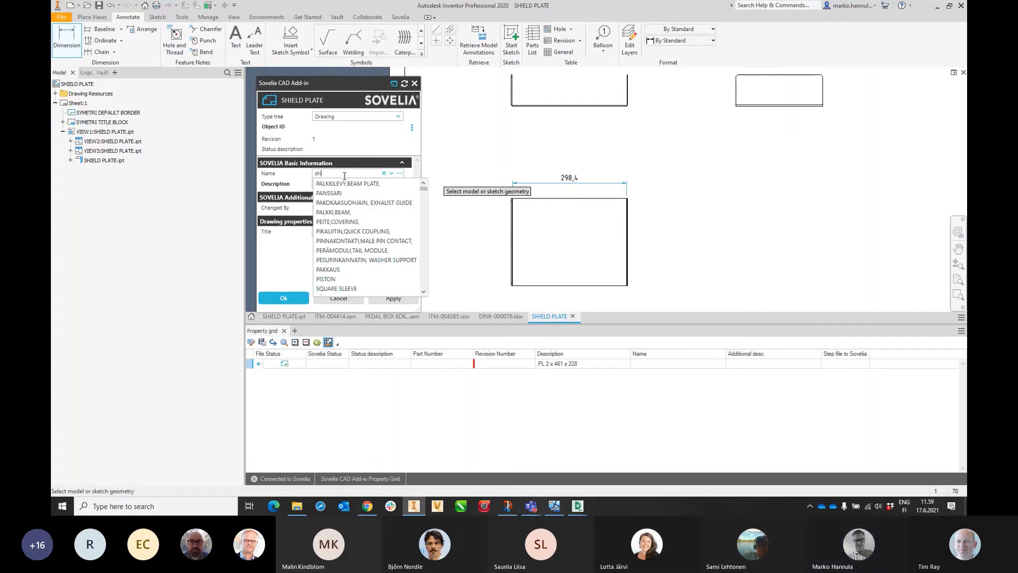
pyautogui.write('uo')
pyautogui.click(343, 185)
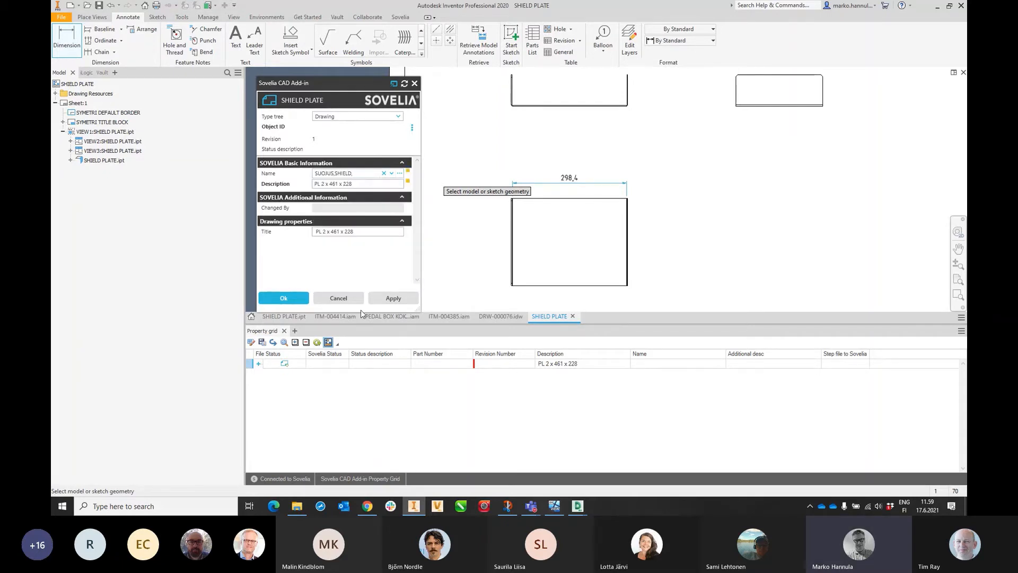
pyautogui.click(287, 298)
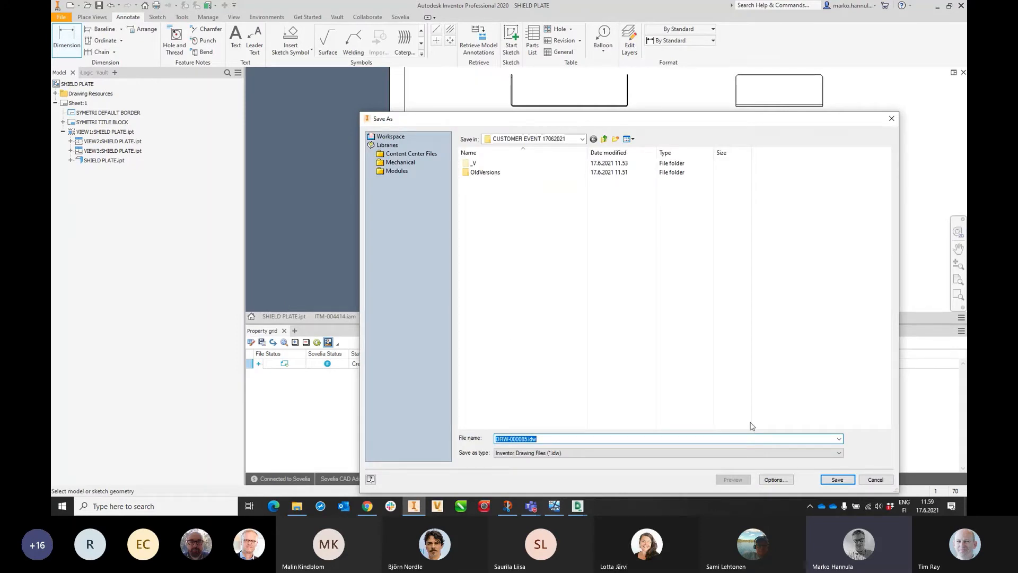
# Step: Save the drawing file as SHIELD PLATE.idw and end the dimensioning command
pyautogui.write('S')
pyautogui.press('Down')
pyautogui.press('BackSpace')
pyautogui.press('BackSpace')
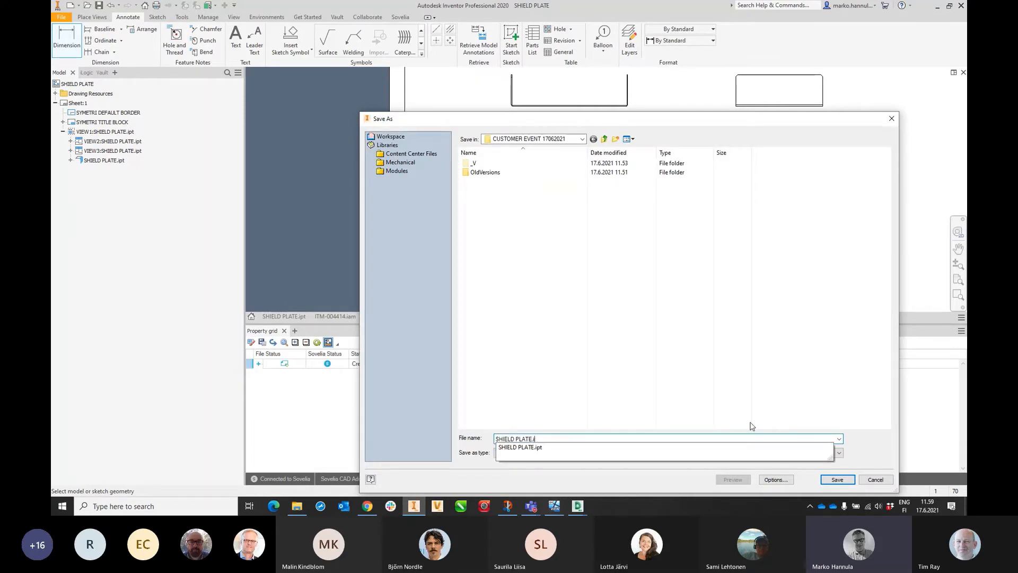
pyautogui.press('Return')
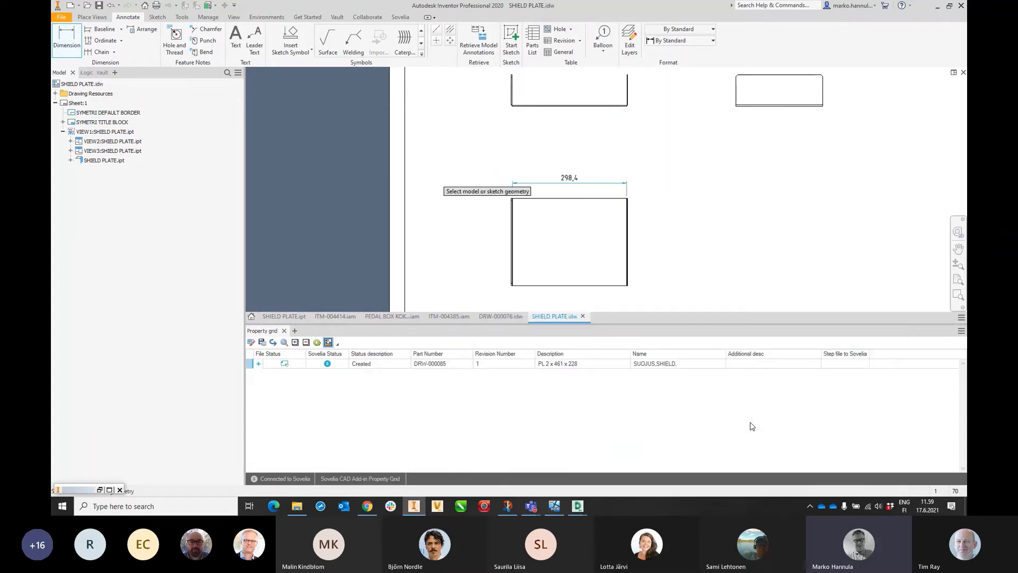
pyautogui.press('Escape')
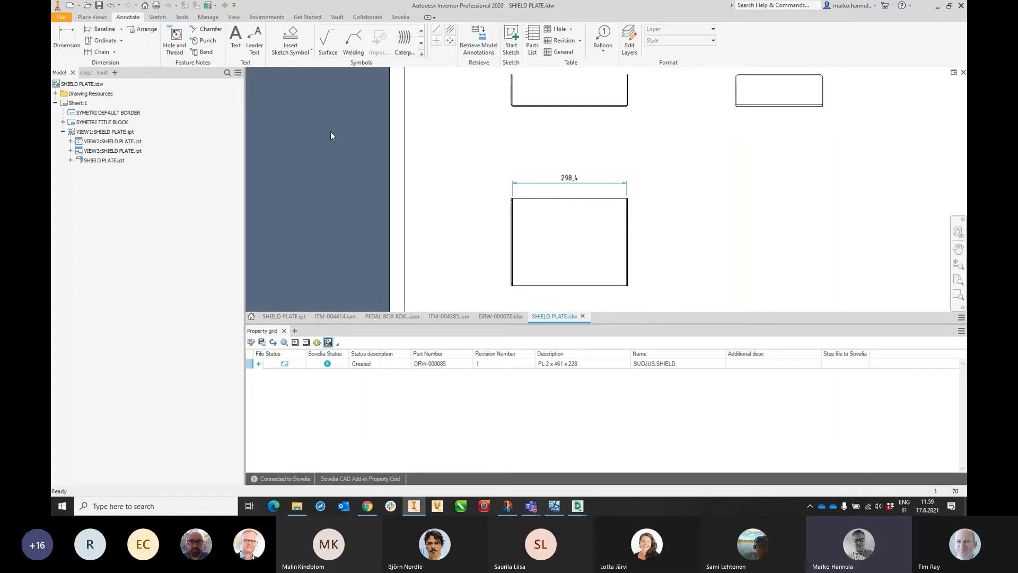
# Step: Show the whole sheet and check the linked part's status under the drawing in the property grid
pyautogui.press('Home')
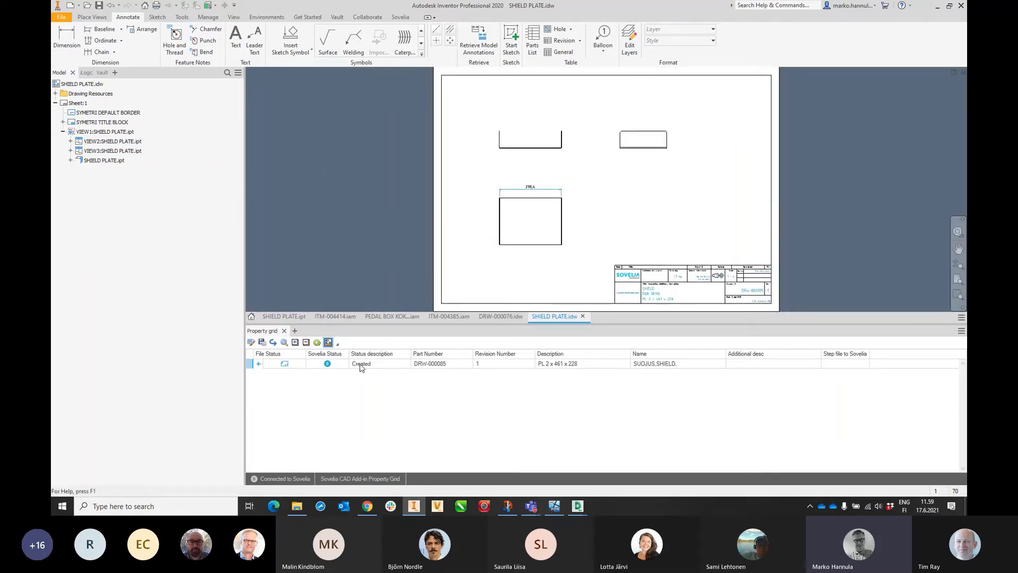
pyautogui.click(259, 364)
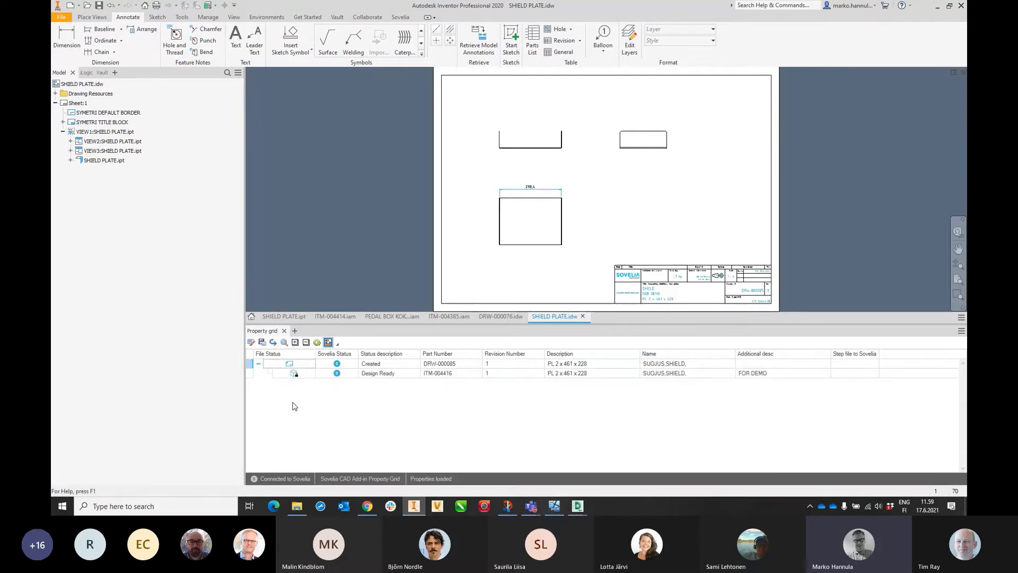
pyautogui.click(386, 374)
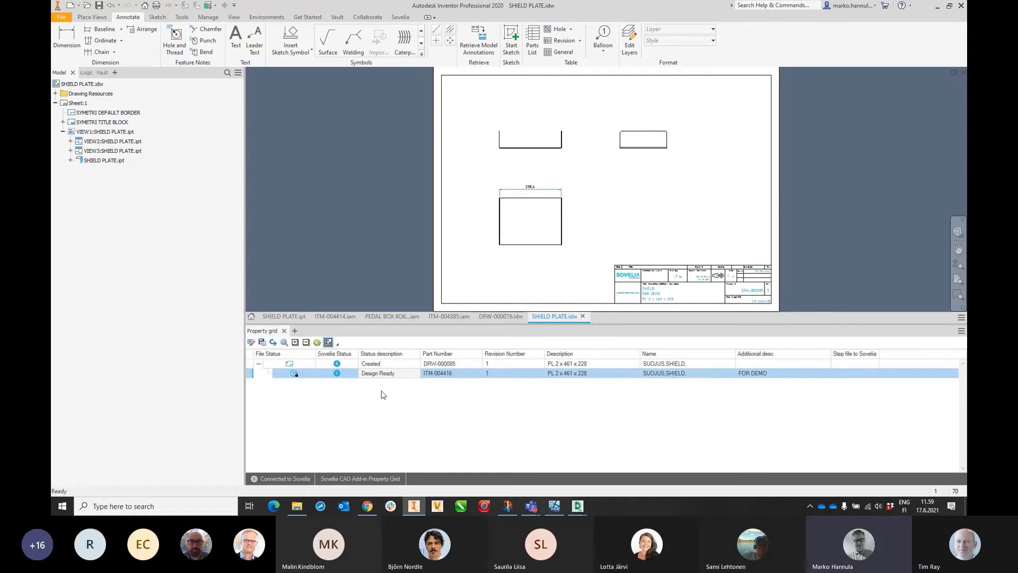
# Step: Promote the shield plate drawing from the property grid to the In Design state
pyautogui.click(415, 364)
pyautogui.rightClick(424, 366)
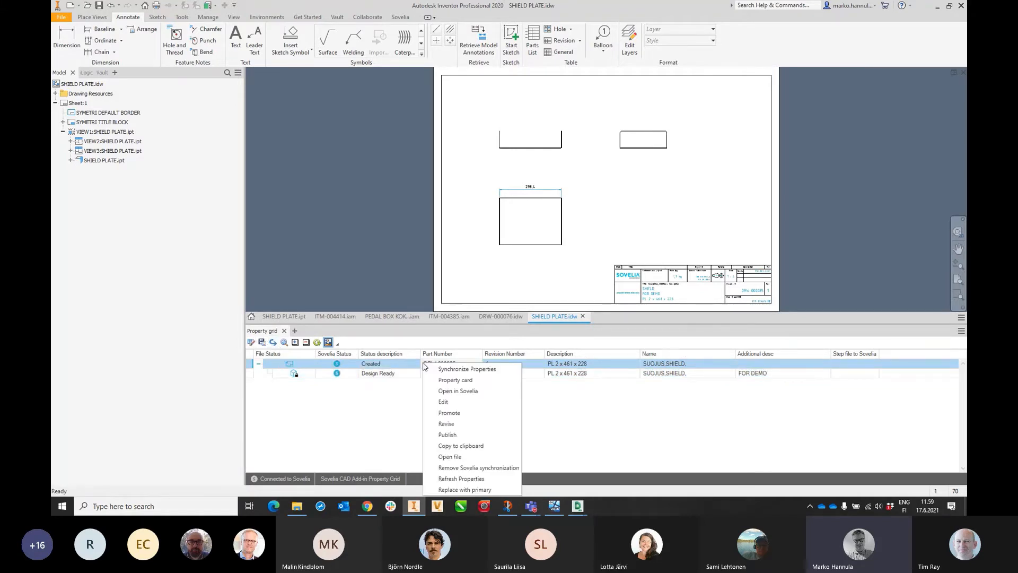
pyautogui.click(464, 413)
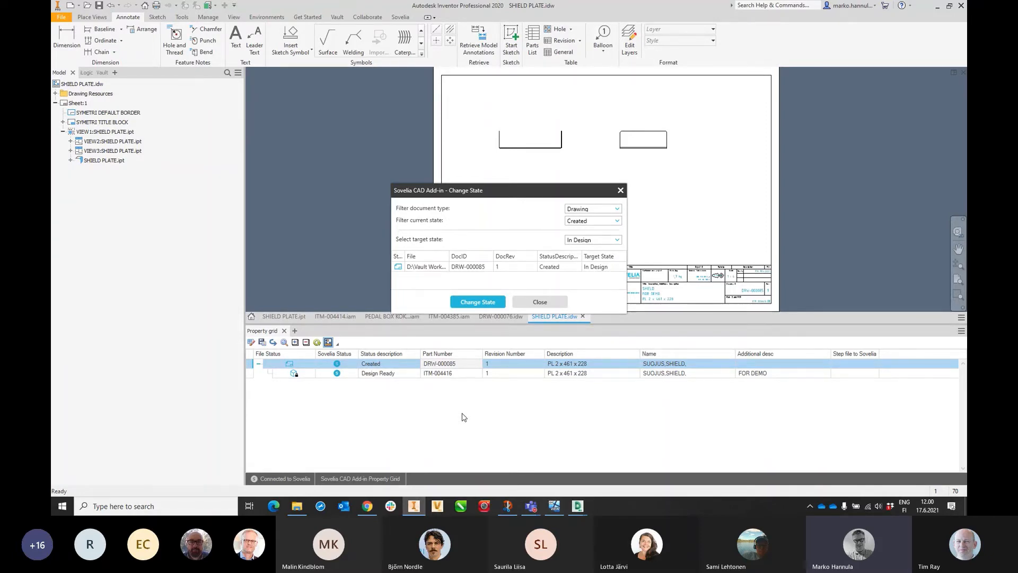
pyautogui.click(487, 302)
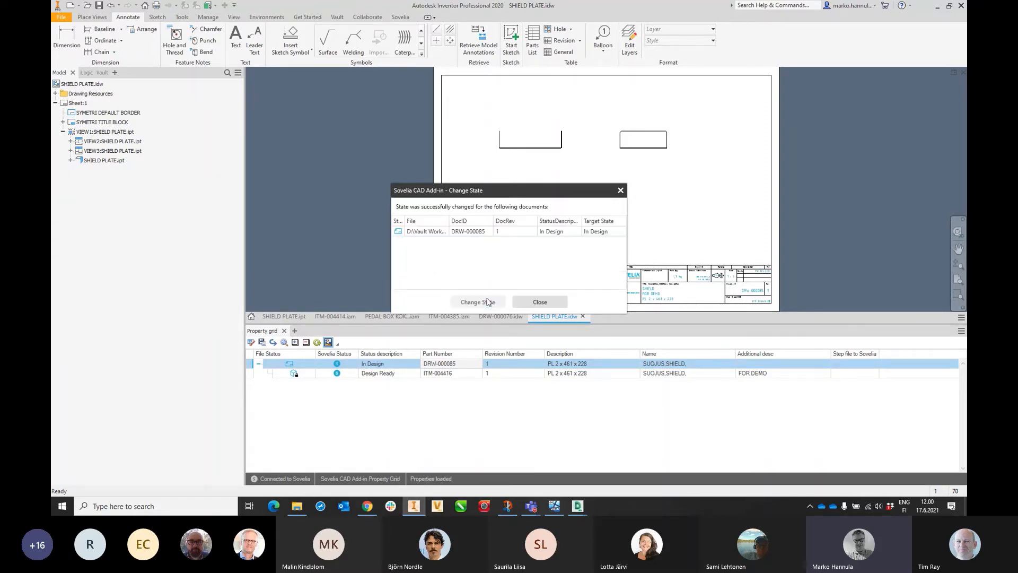
pyautogui.click(558, 306)
# Step: Promote the shield plate drawing further to the Design Ready state
pyautogui.rightClick(410, 367)
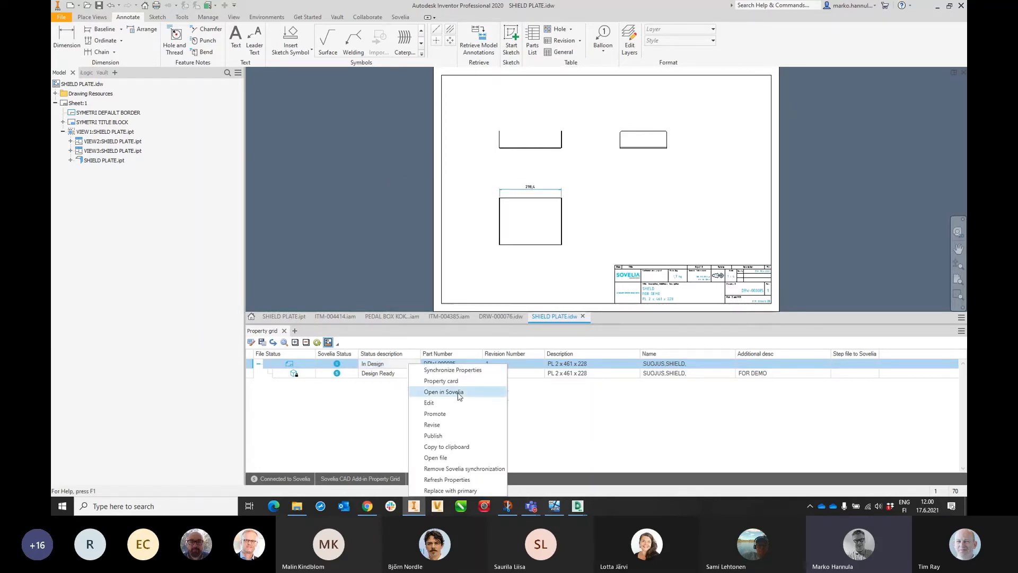
pyautogui.click(455, 413)
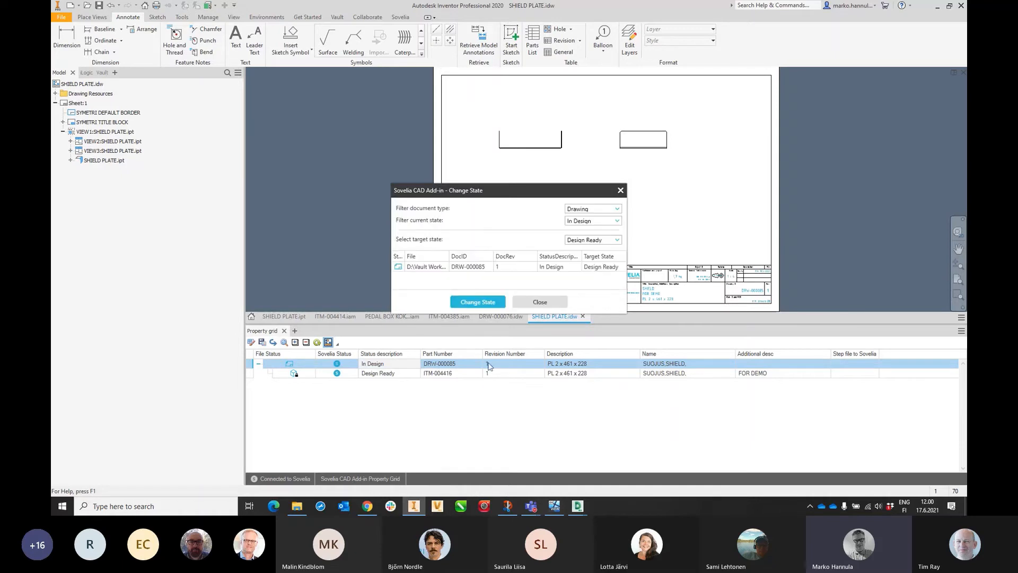
pyautogui.click(478, 302)
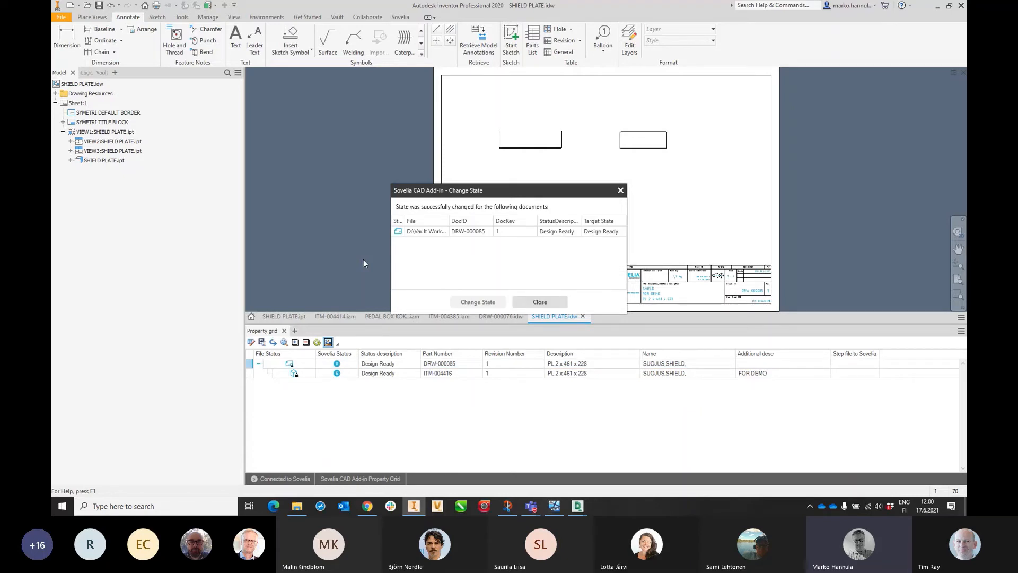
pyautogui.click(540, 302)
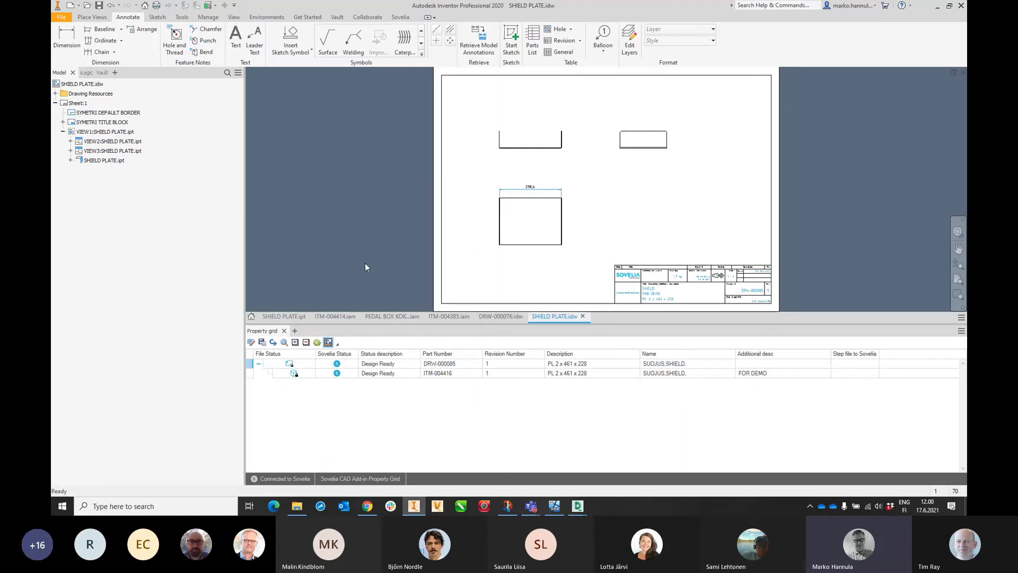
# Step: Open the shield plate drawing's record in Sovelia in the browser and view its attachment DRW-000085_1.pdf
pyautogui.rightClick(398, 364)
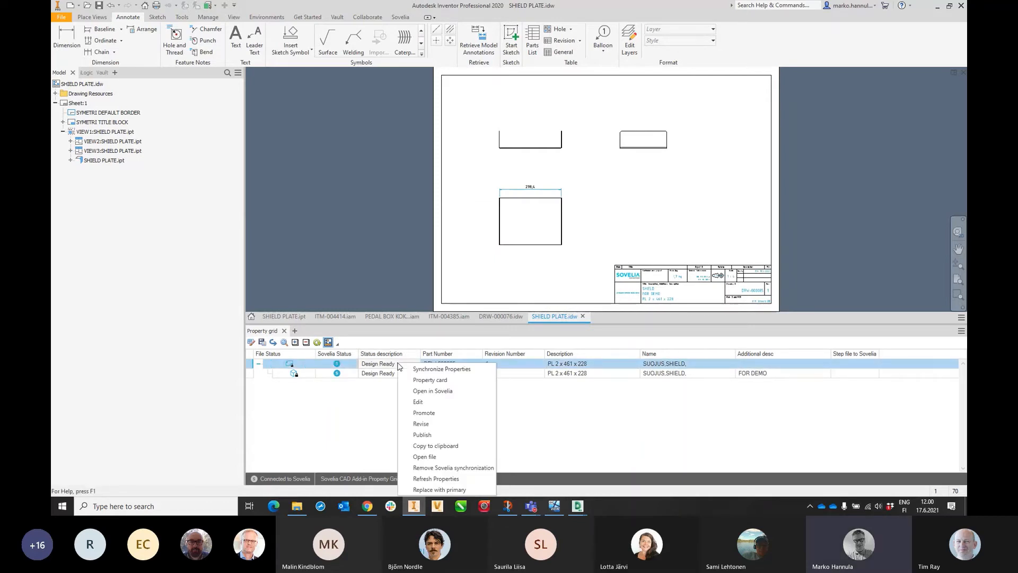
pyautogui.click(427, 391)
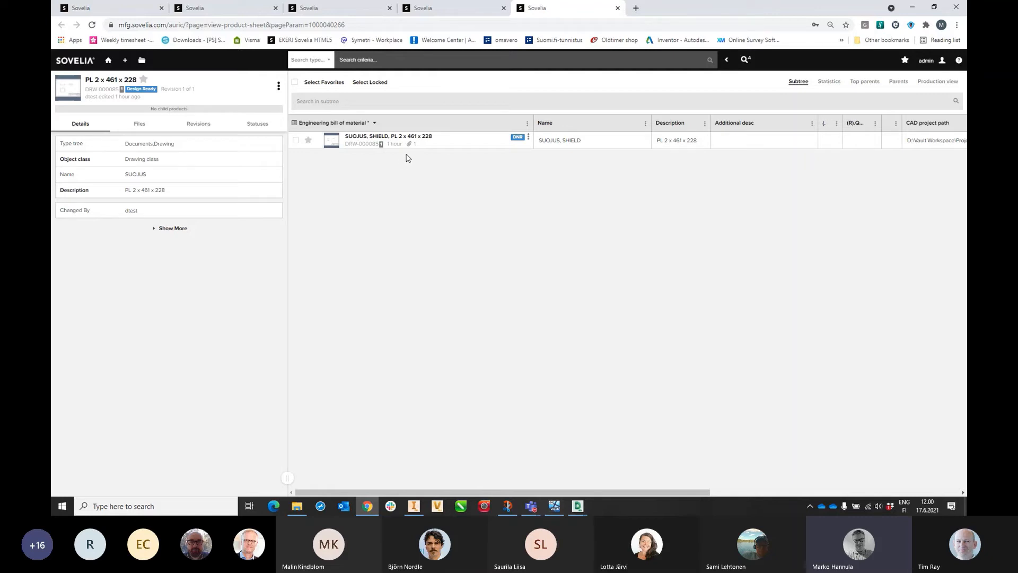
pyautogui.moveTo(411, 144)
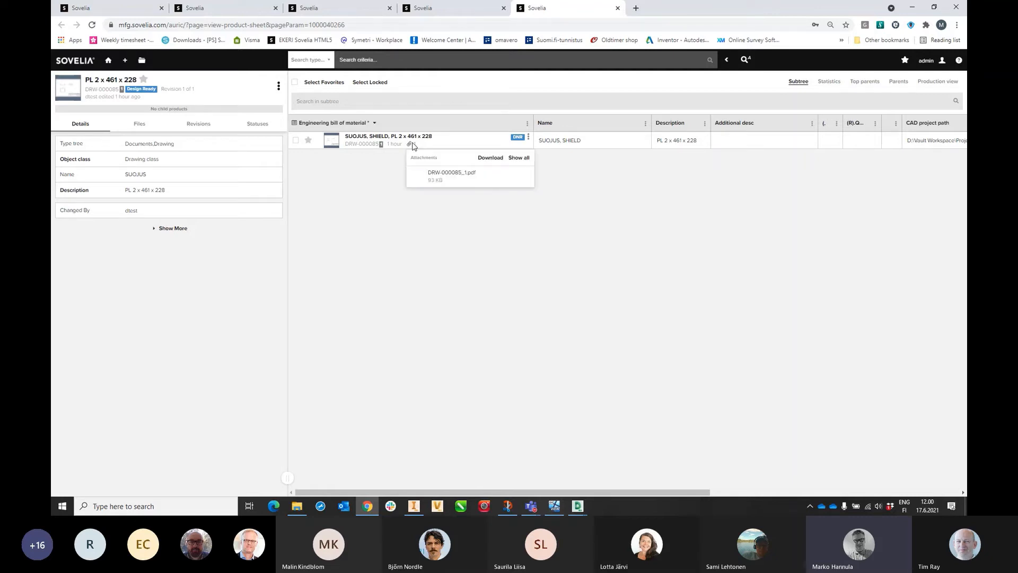
pyautogui.click(445, 175)
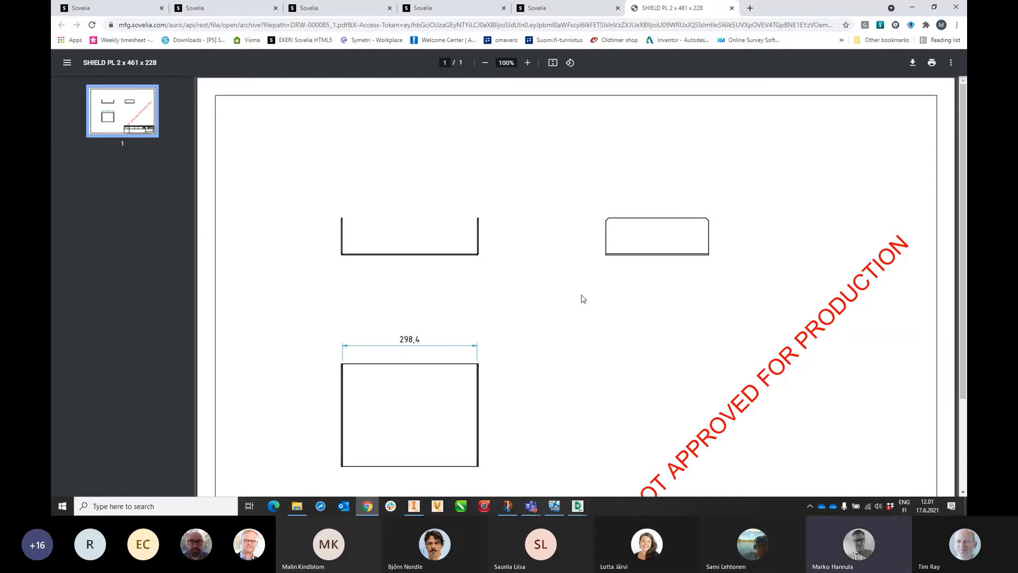
# Step: Return to Inventor, review the Send BOM preview for the pedal box assembly ITM-004414.iam, and close it without sending
pyautogui.hotkey('alt', 'Tab')
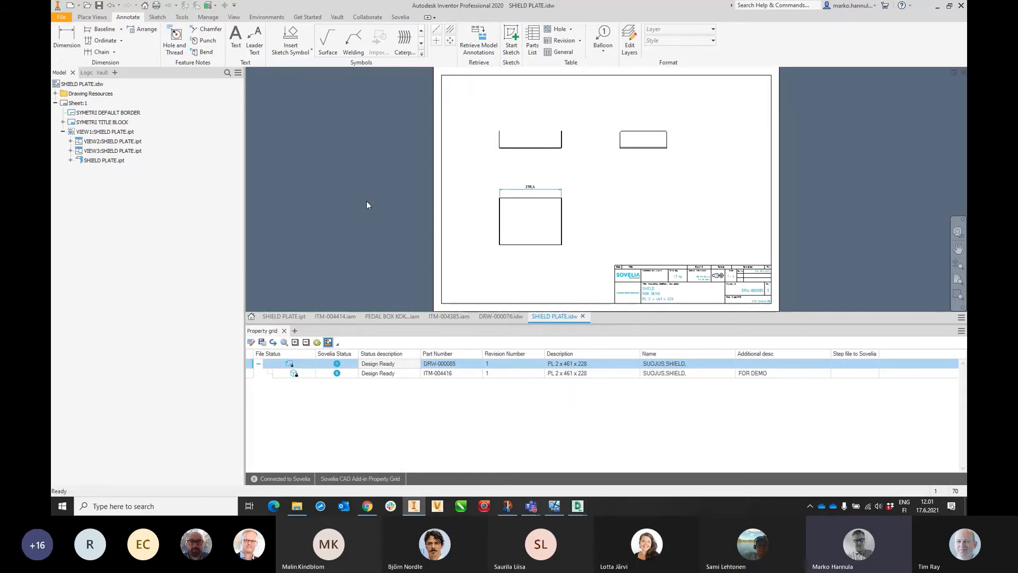
pyautogui.hotkey('ctrl', 'Tab')
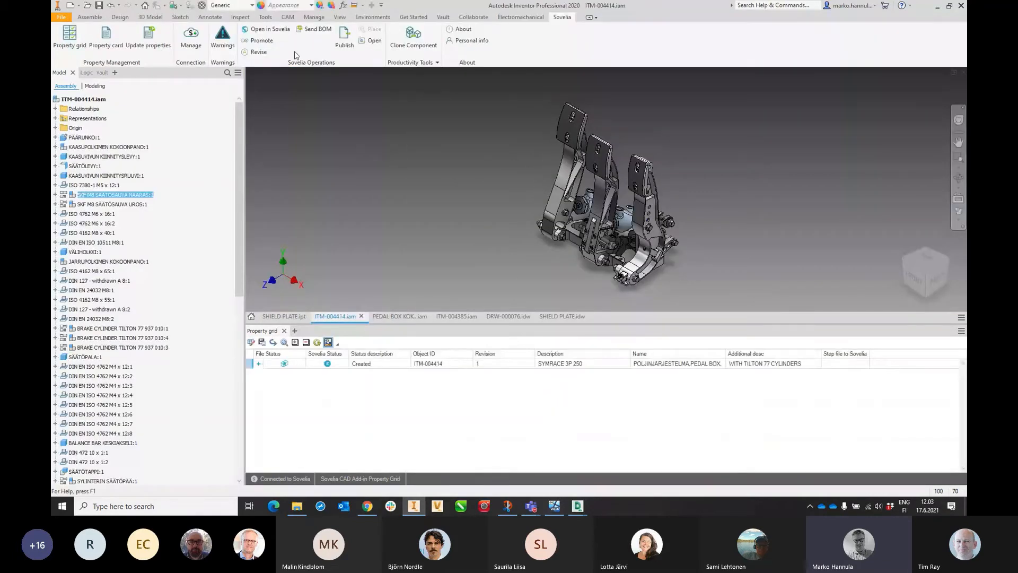
pyautogui.click(321, 31)
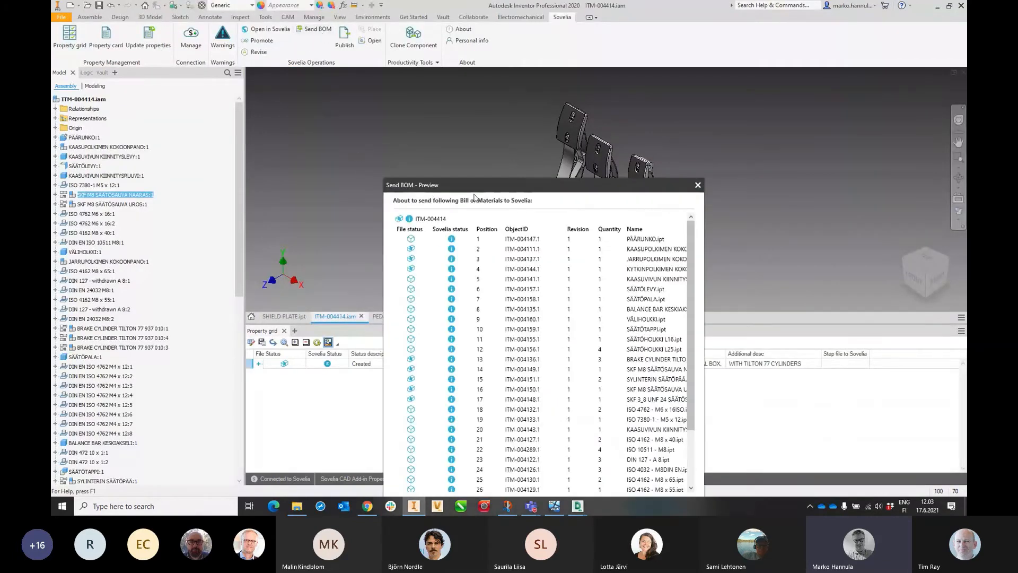
pyautogui.moveTo(494, 189); pyautogui.dragTo(370, 39)
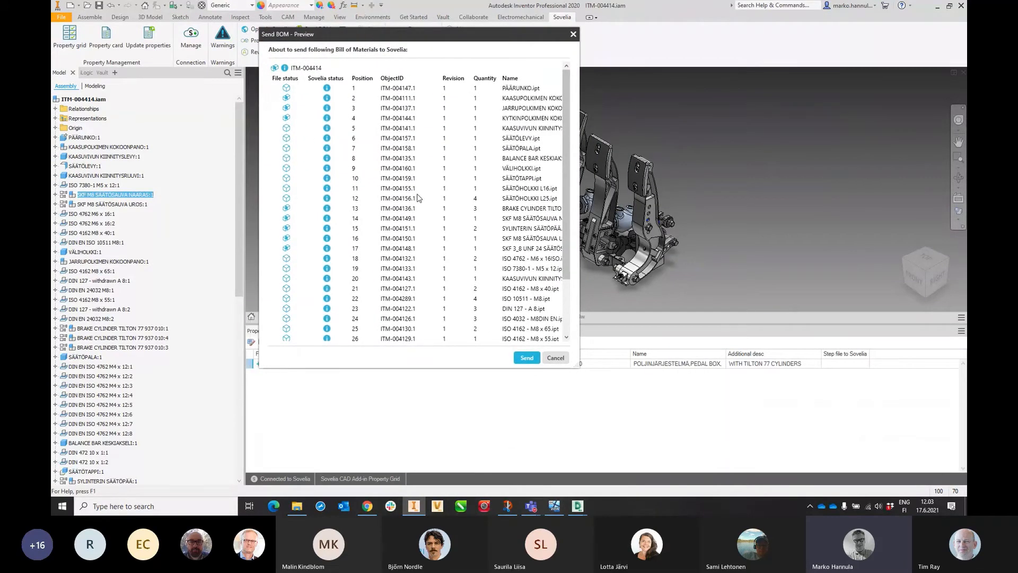
pyautogui.scroll(-3, 420, 198)
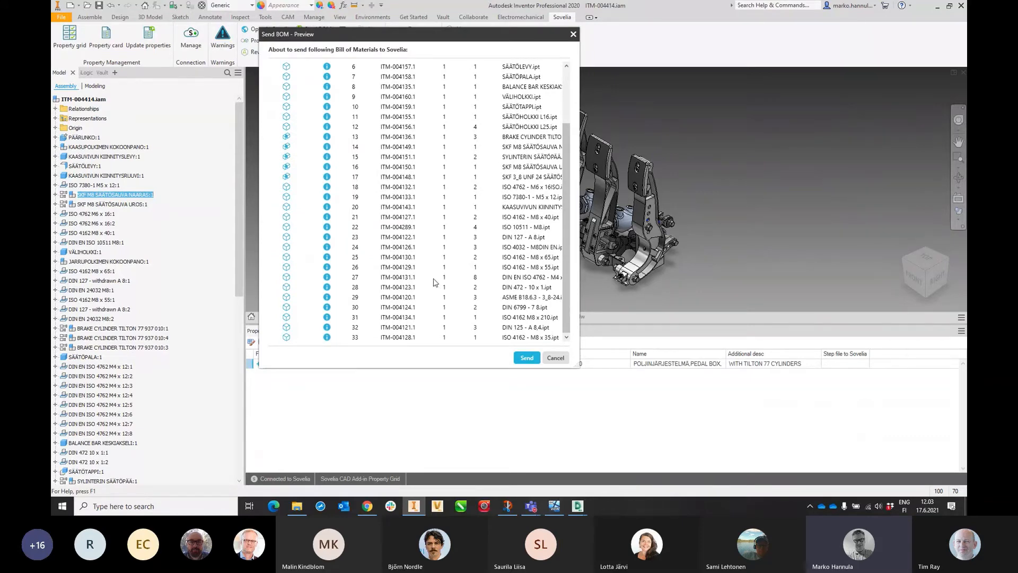
pyautogui.scroll(3, 440, 306)
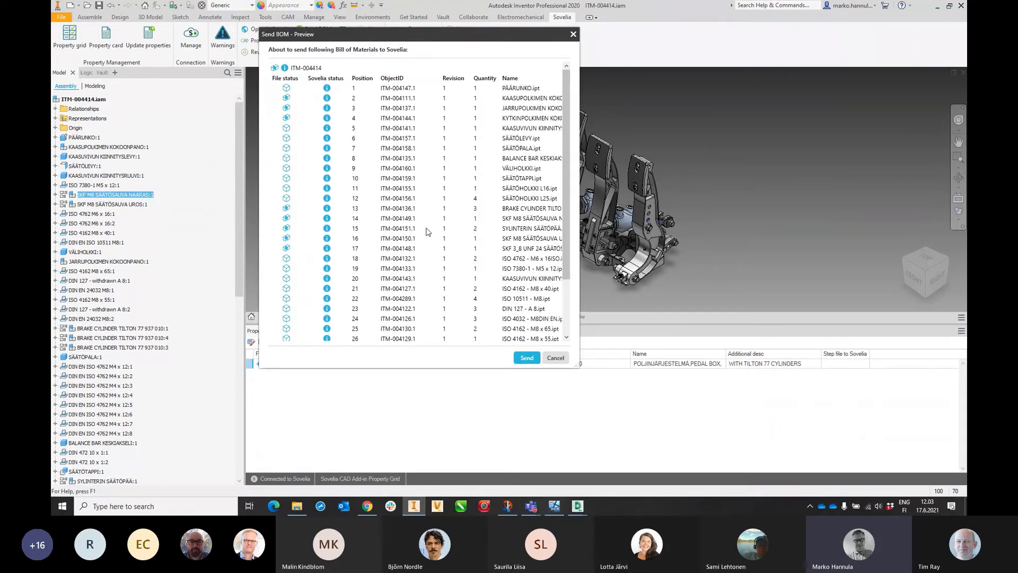
pyautogui.scroll(-3, 427, 230)
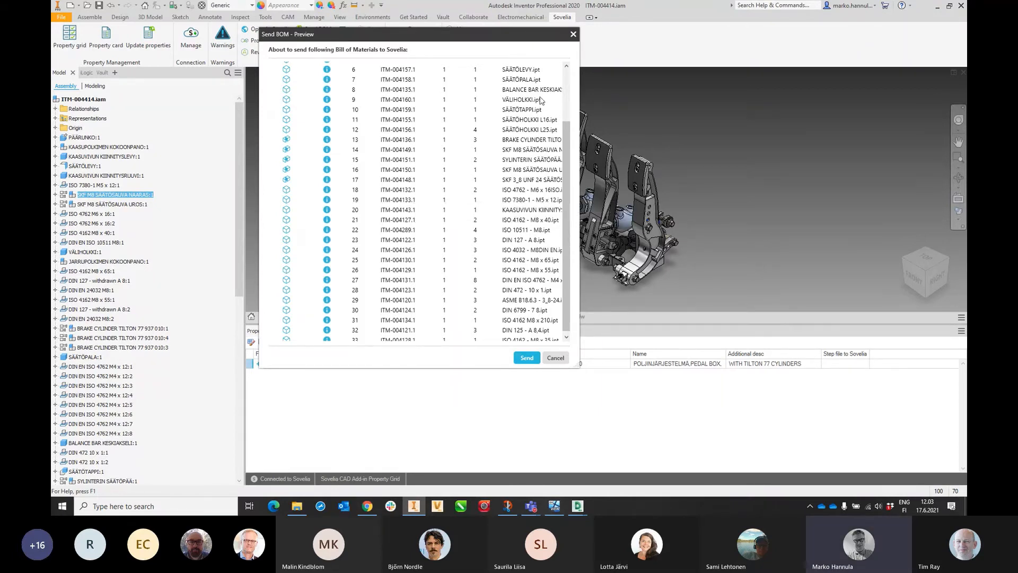
pyautogui.click(573, 35)
pyautogui.click(415, 223)
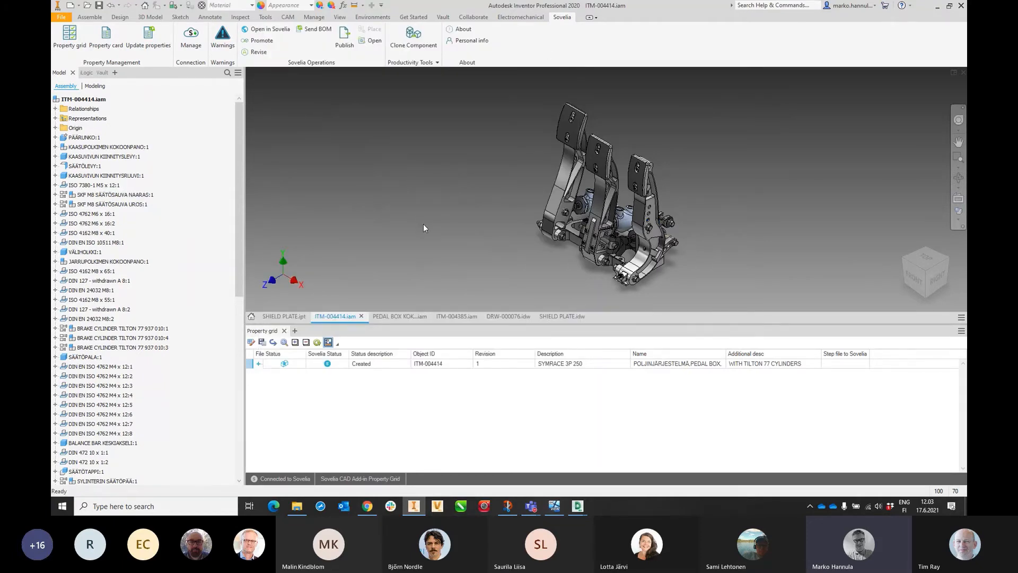
# Step: Send the bill of materials of the cradle frame assembly ITM-004385.iam to Sovelia and close the result message
pyautogui.click(455, 316)
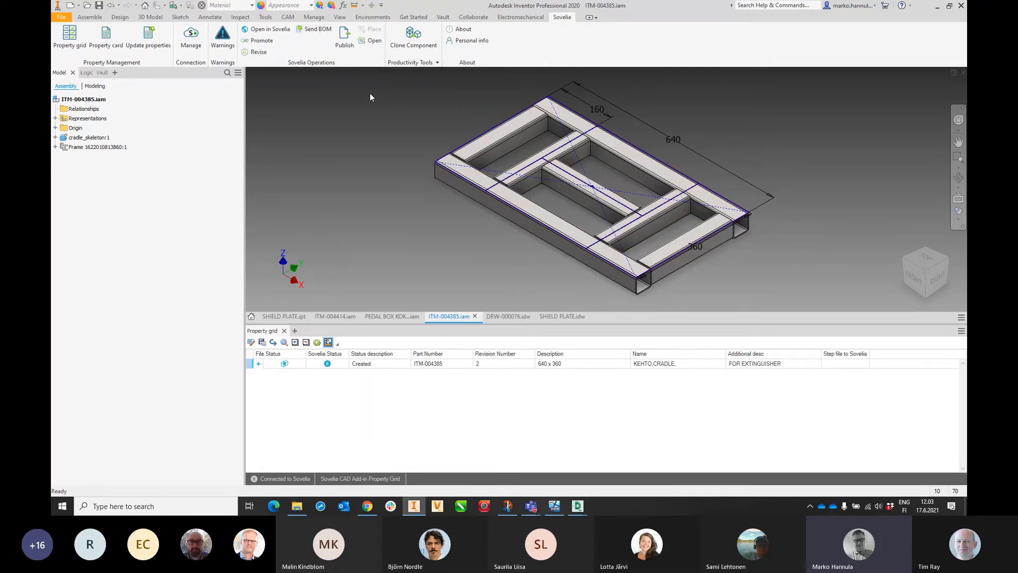
pyautogui.click(321, 32)
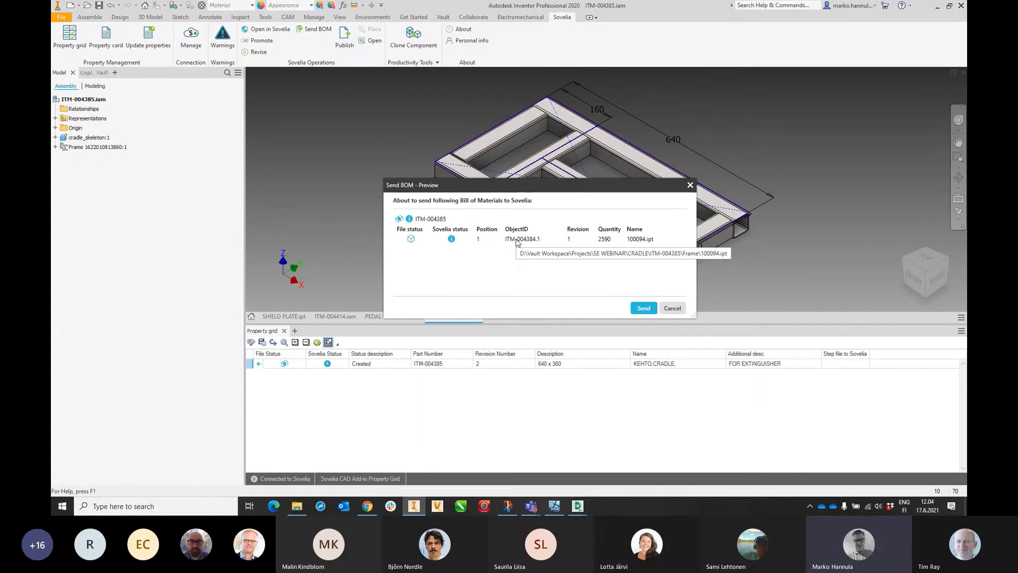
pyautogui.click(643, 308)
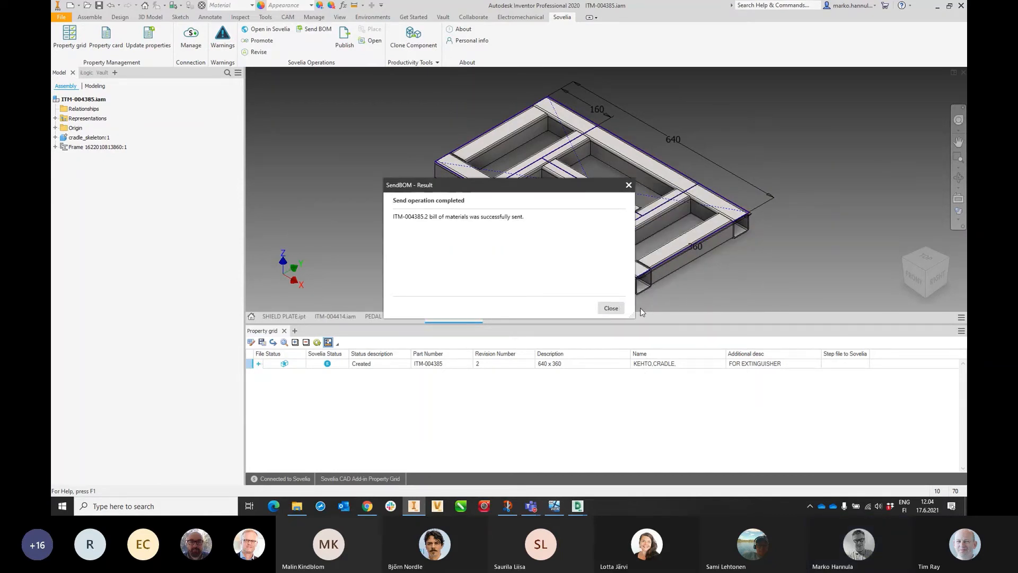
pyautogui.click(611, 308)
# Step: Open the cradle assembly's record in Sovelia in the browser and check the square pipe's quantity in the engineering BOM
pyautogui.rightClick(435, 364)
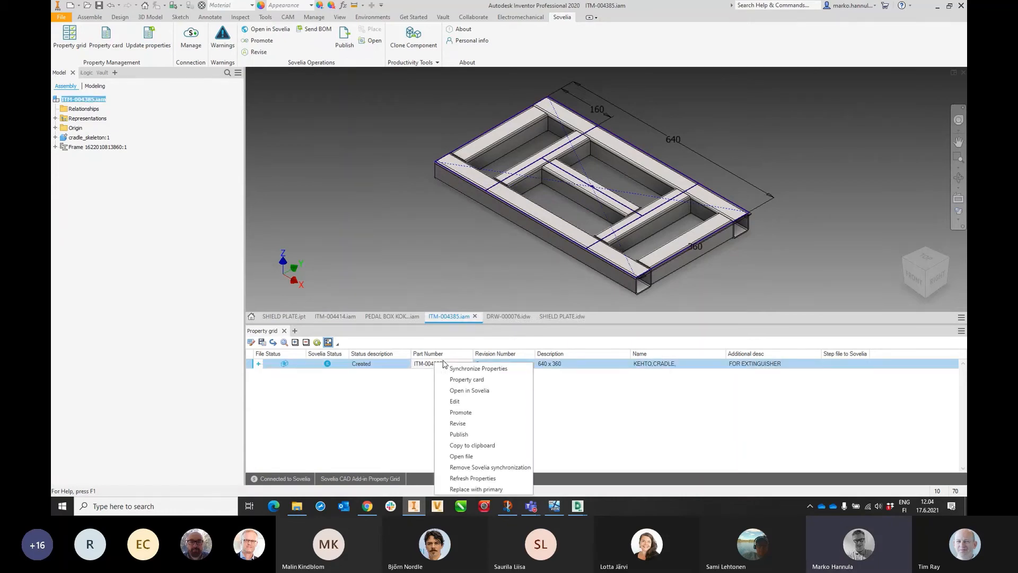
pyautogui.click(493, 390)
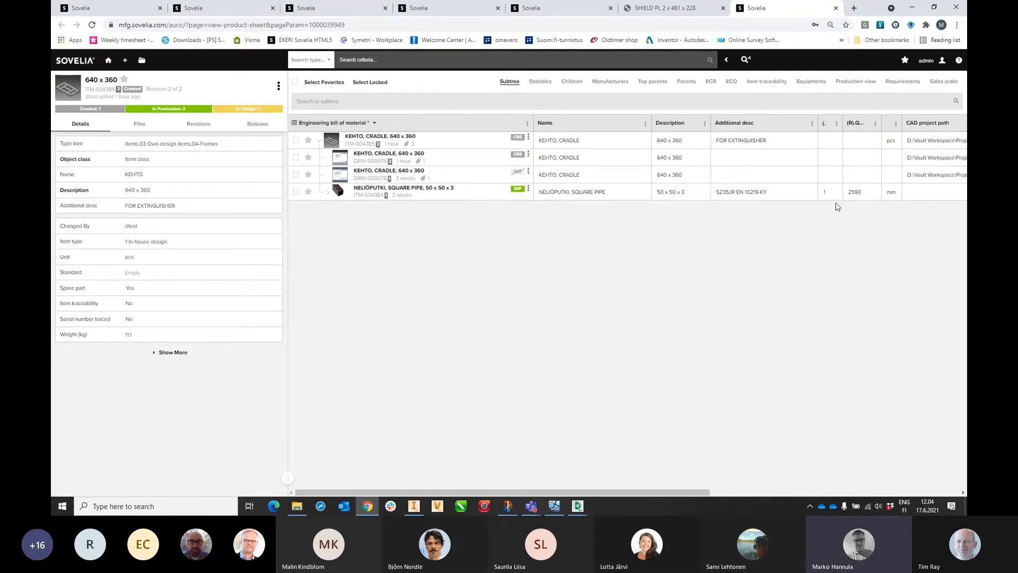
pyautogui.doubleClick(855, 191)
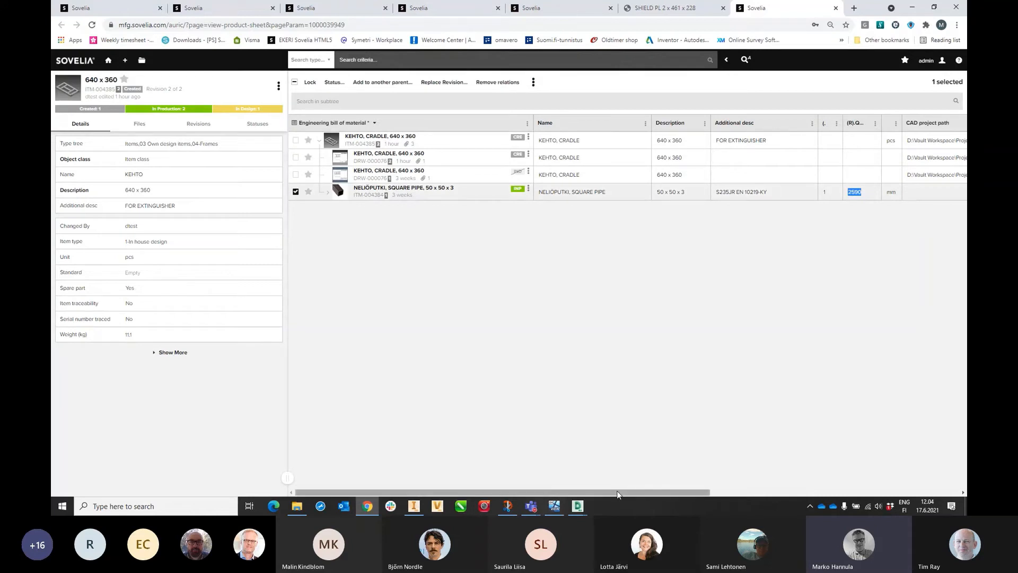
# Step: Return to Inventor, disable row merging on part number match in the cradle assembly's bill of materials, and save the assembly
pyautogui.click(415, 506)
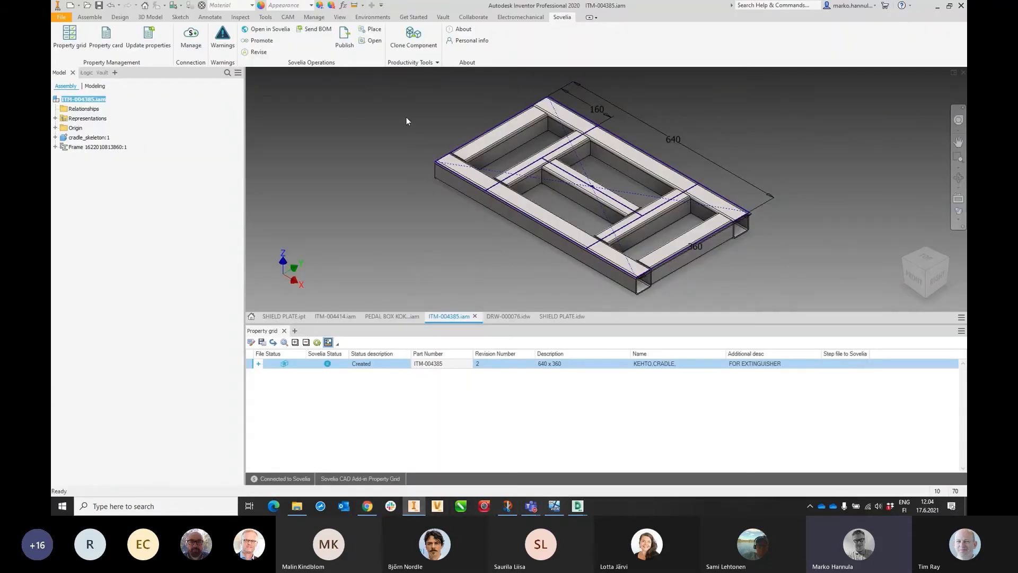
pyautogui.click(120, 17)
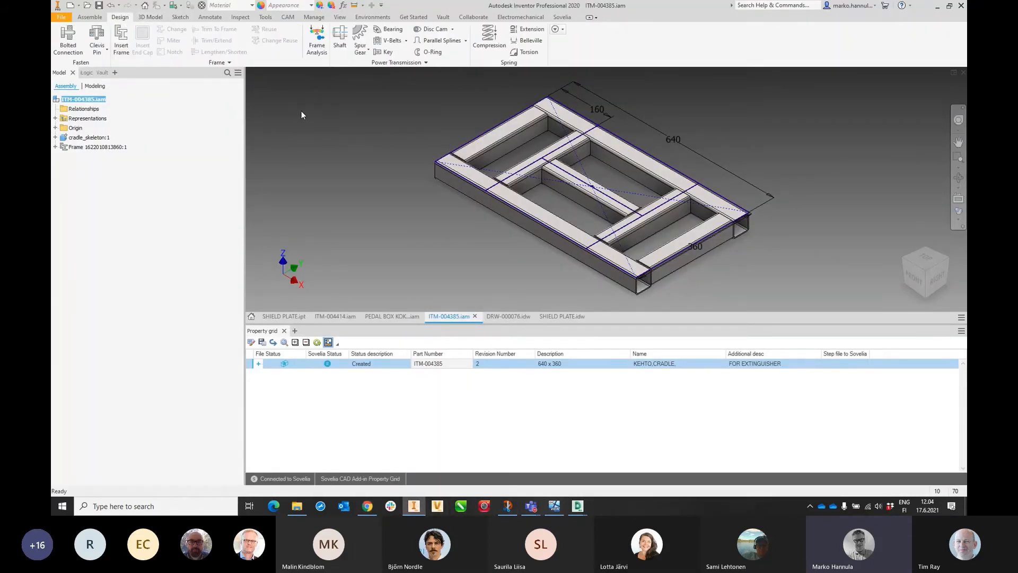
pyautogui.click(90, 17)
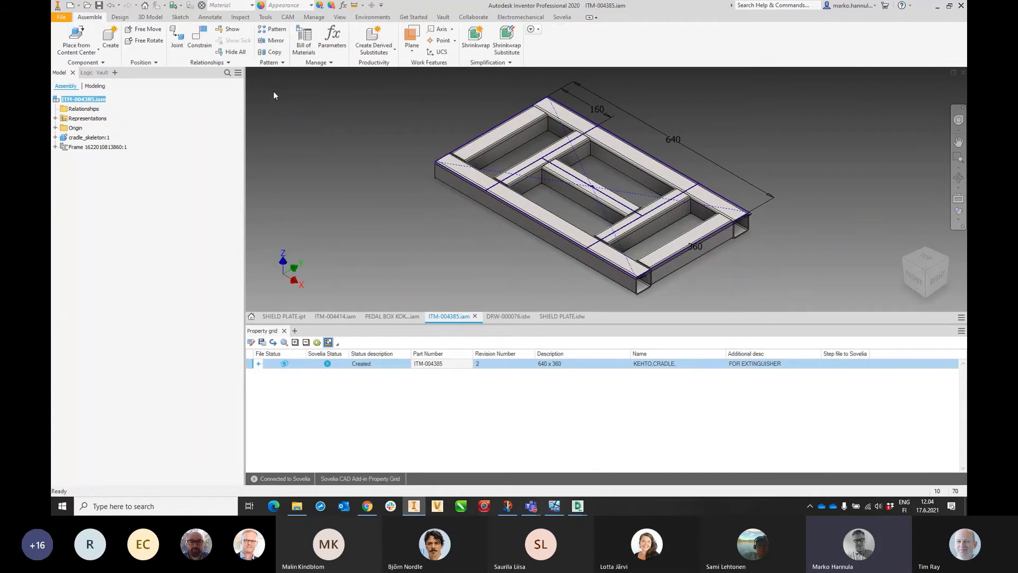
pyautogui.click(304, 43)
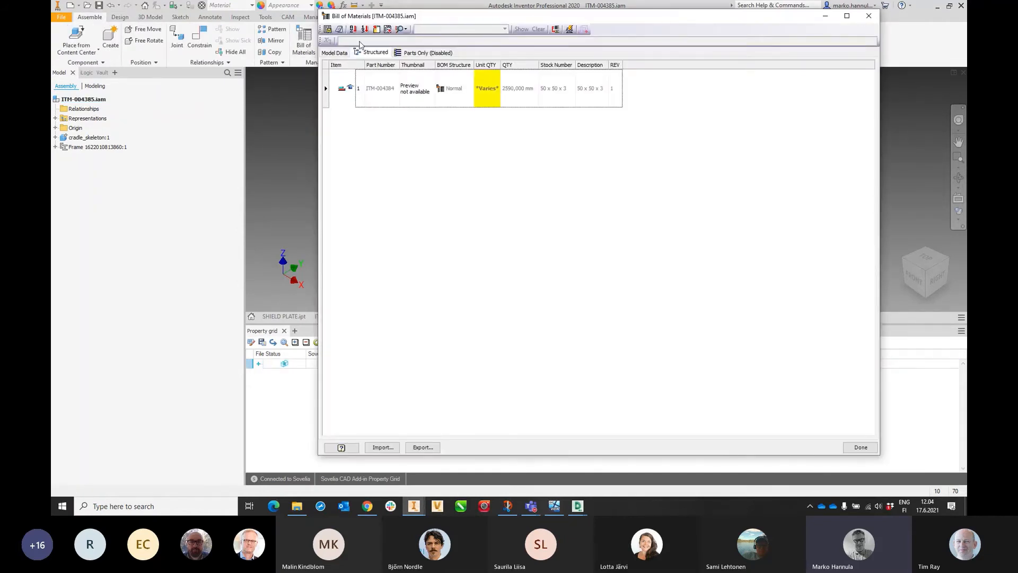
pyautogui.click(555, 29)
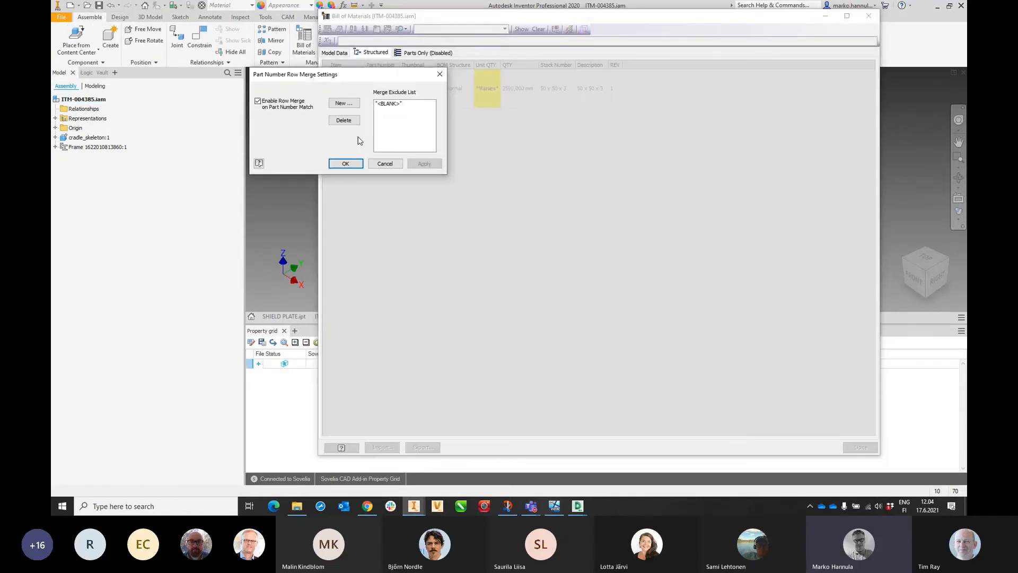
pyautogui.click(258, 101)
pyautogui.click(345, 164)
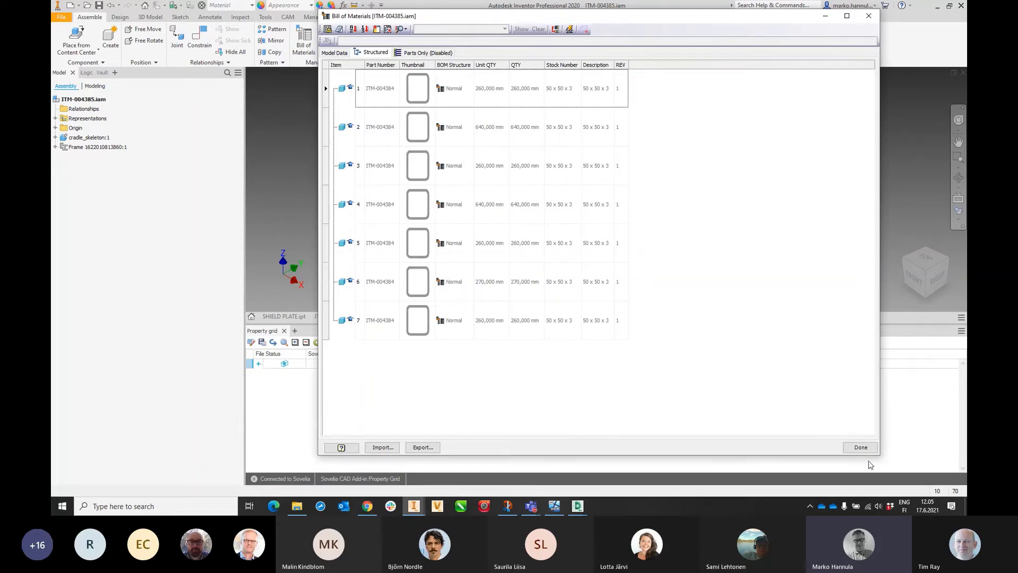
pyautogui.click(861, 448)
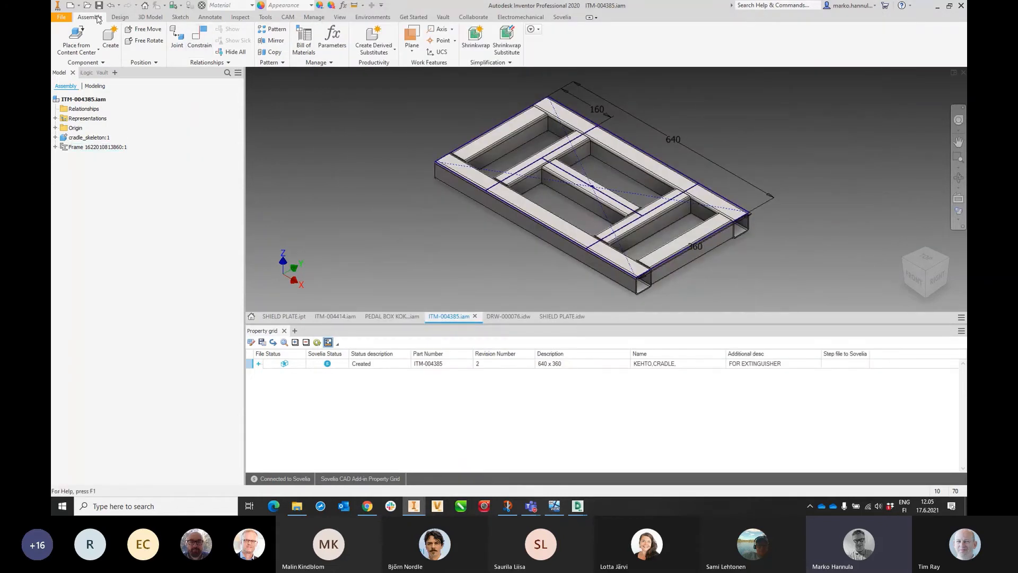
pyautogui.click(98, 6)
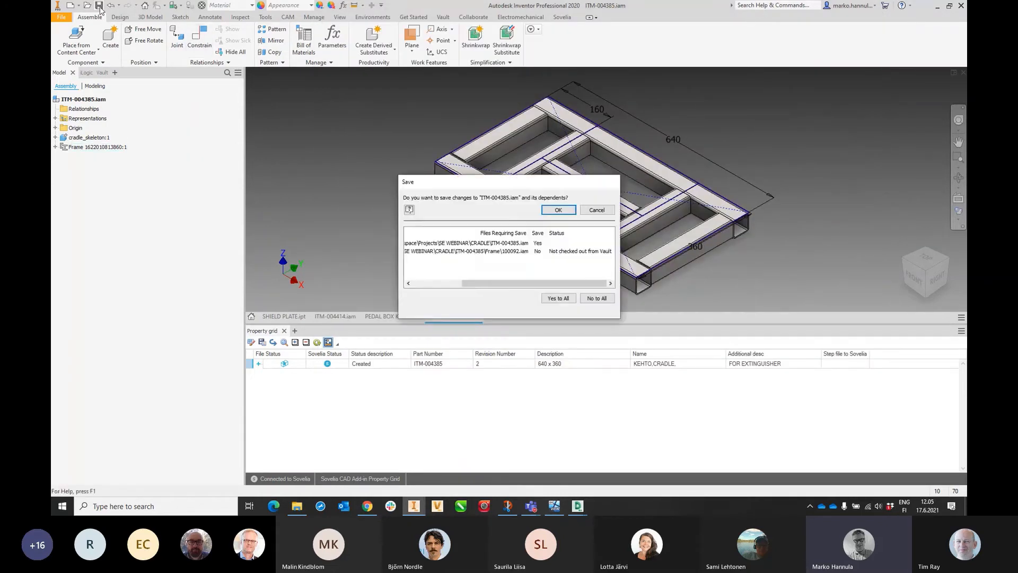
pyautogui.click(561, 211)
# Step: Send the cradle assembly's BOM to Sovelia again and reload its record in the browser to check the pipe rows
pyautogui.click(563, 17)
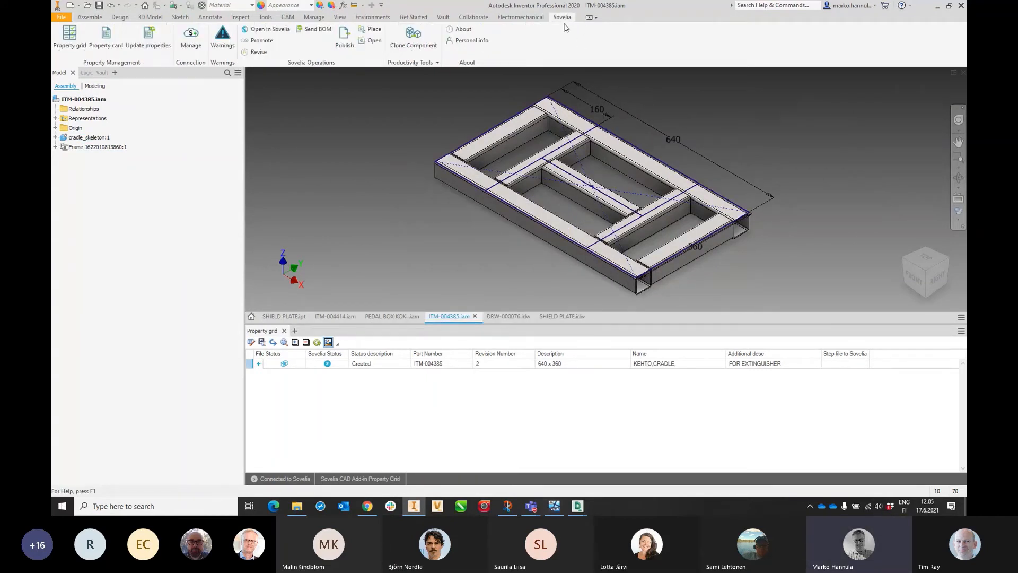
pyautogui.click(318, 29)
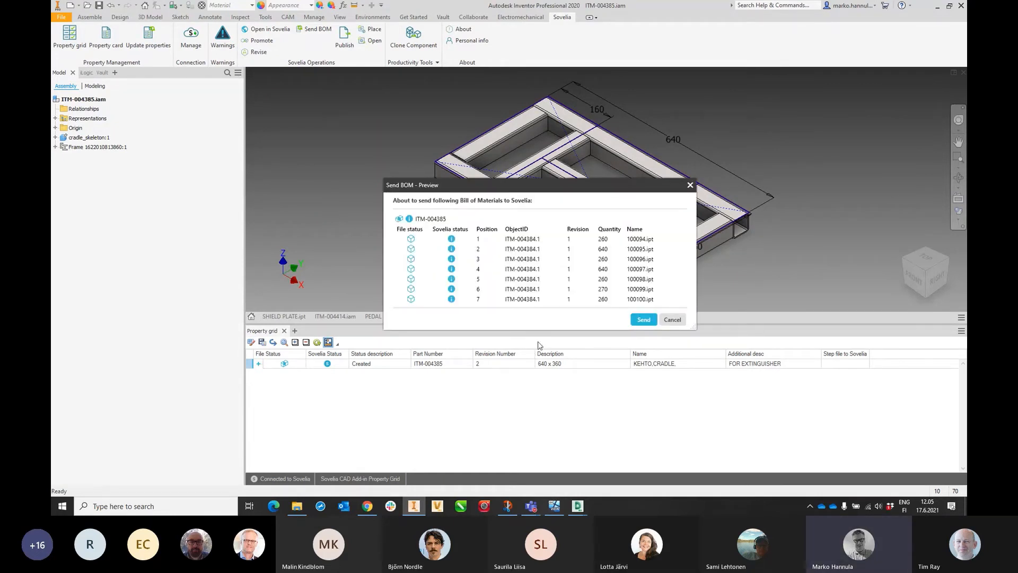
pyautogui.moveTo(546, 330); pyautogui.dragTo(547, 367)
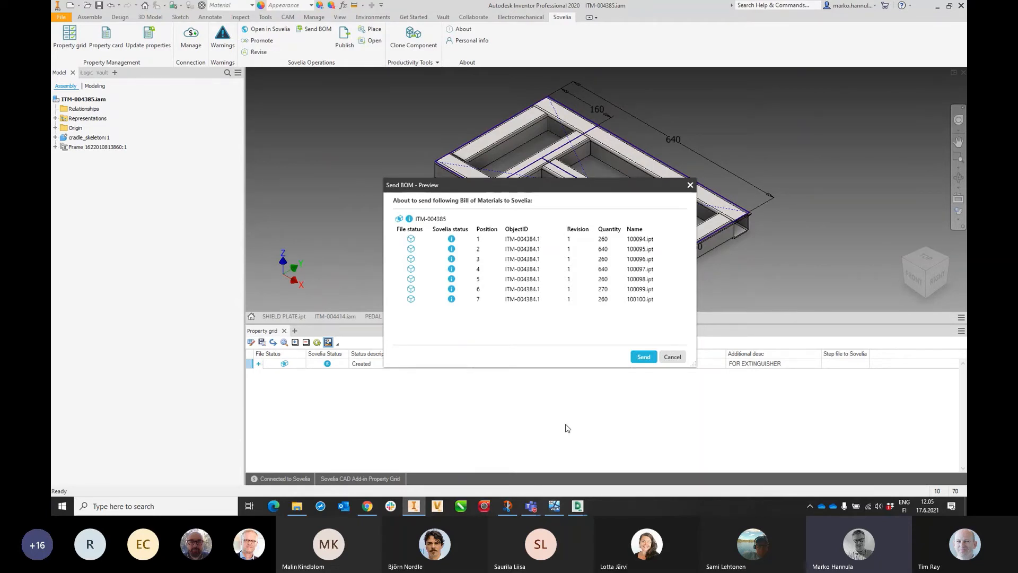
pyautogui.click(647, 361)
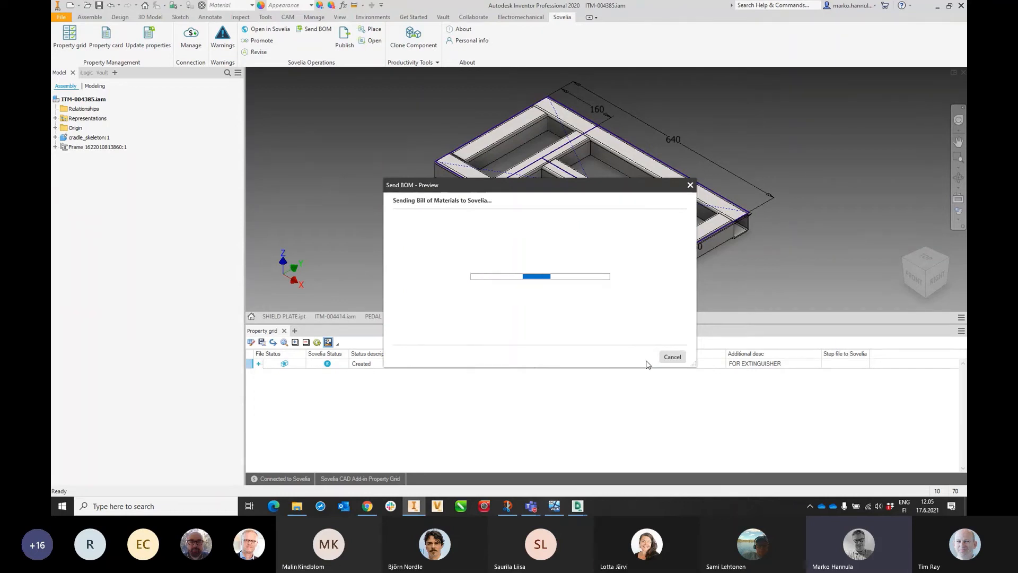
pyautogui.click(672, 357)
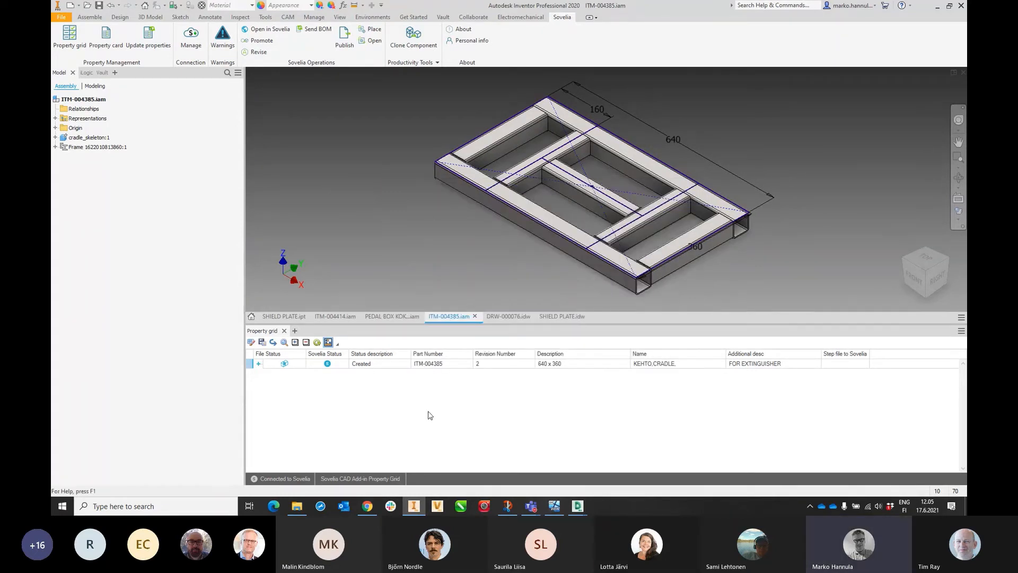
pyautogui.click(367, 505)
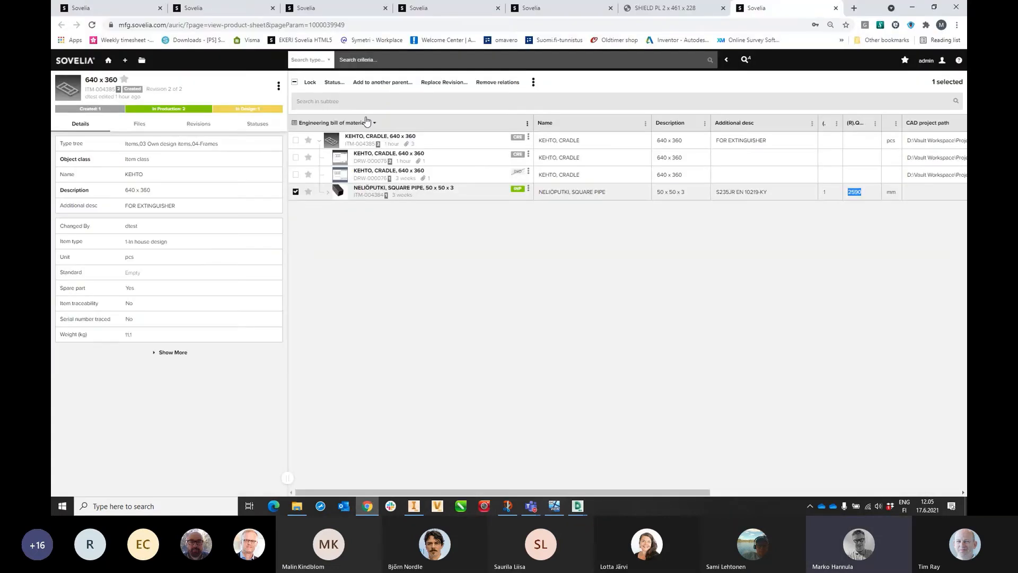
pyautogui.click(91, 25)
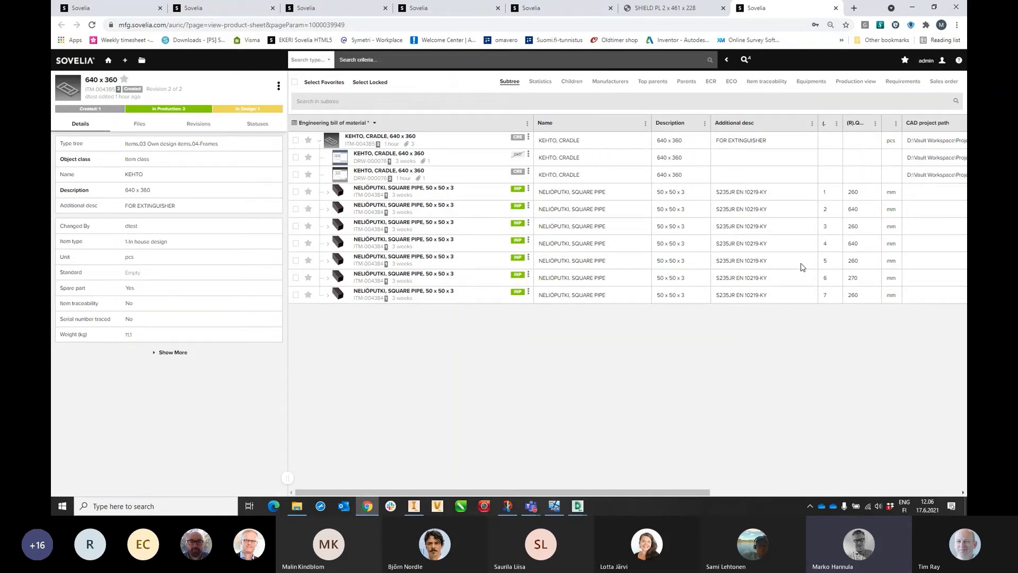
# Step: Switch back to Inventor and open the SHIELD PLATE.ipt record in Sovelia from the property grid
pyautogui.hotkey('alt', 'Tab')
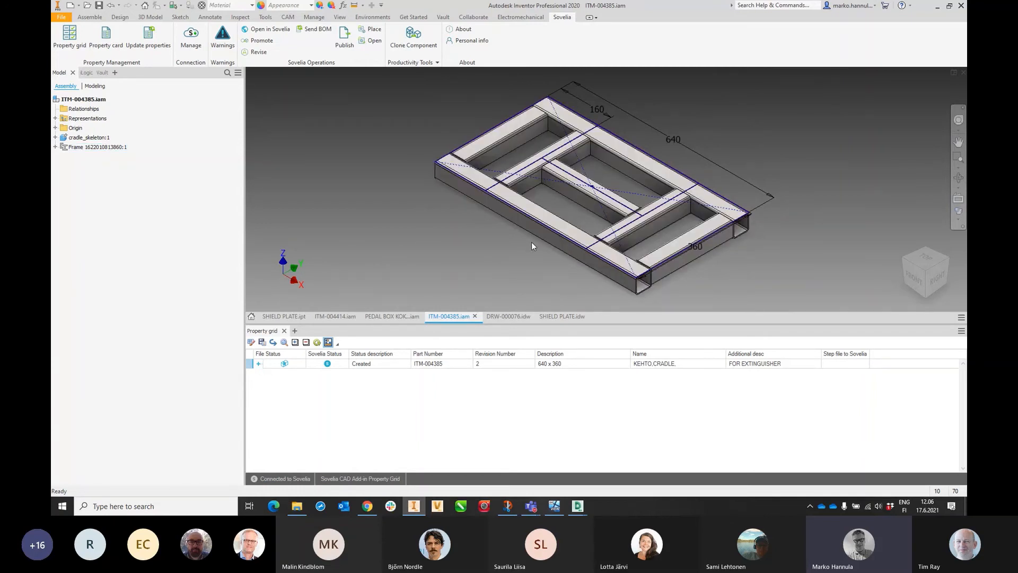
pyautogui.click(301, 317)
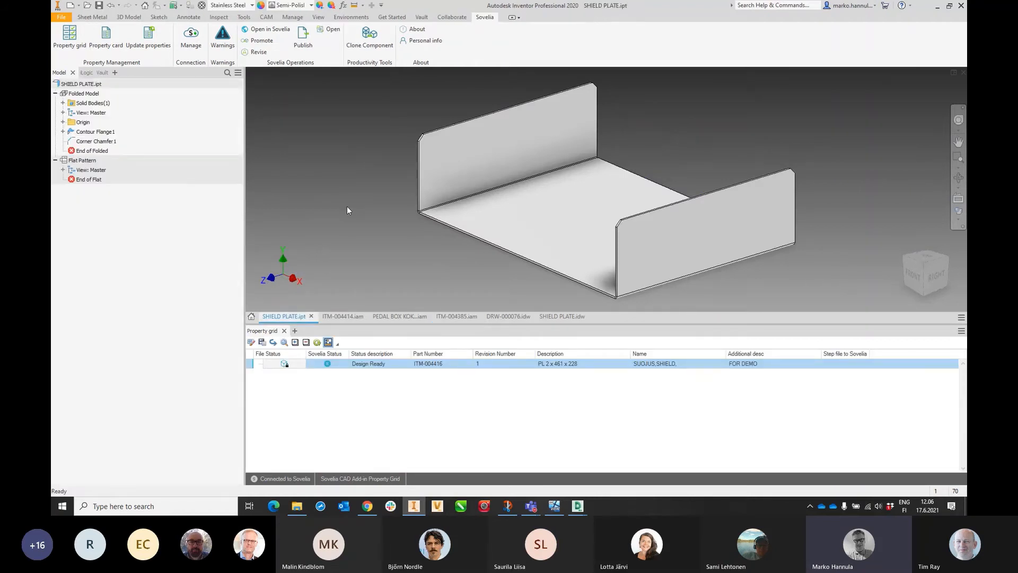
pyautogui.rightClick(384, 369)
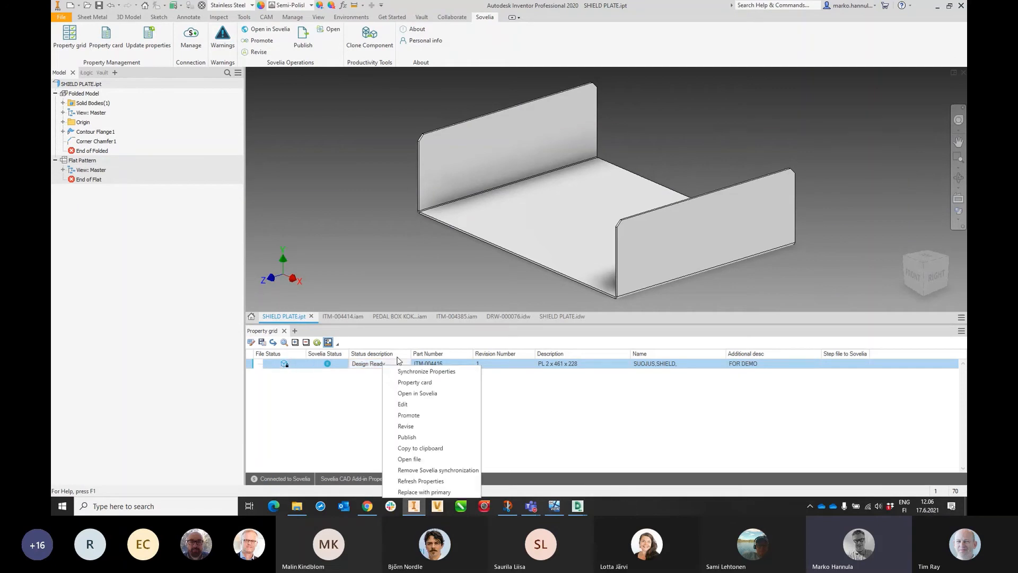
pyautogui.click(424, 391)
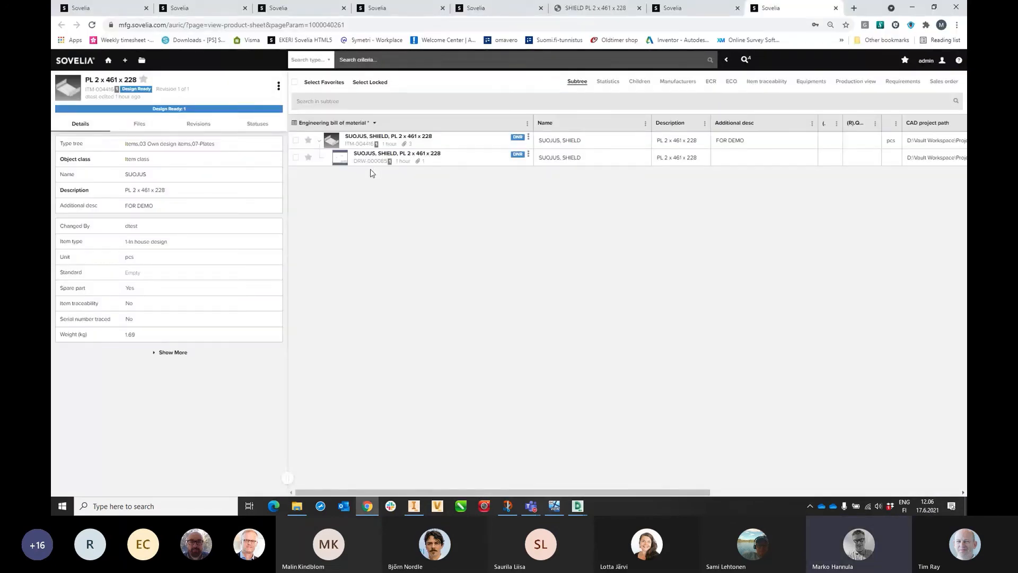
# Step: Change the status of both the shield plate item and its drawing to In Production, and clear the selection
pyautogui.click(296, 140)
pyautogui.click(295, 157)
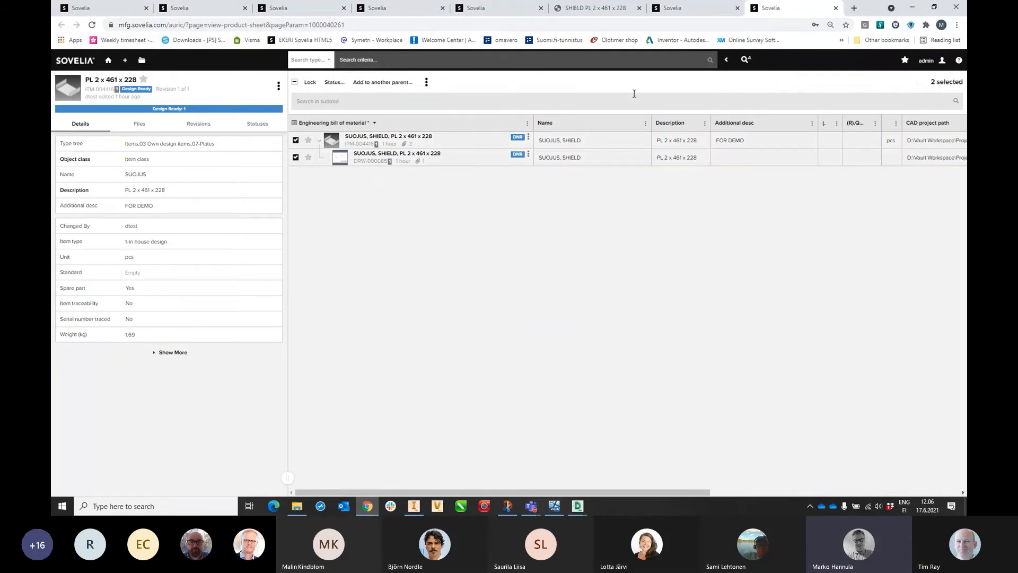
pyautogui.click(334, 83)
pyautogui.click(423, 105)
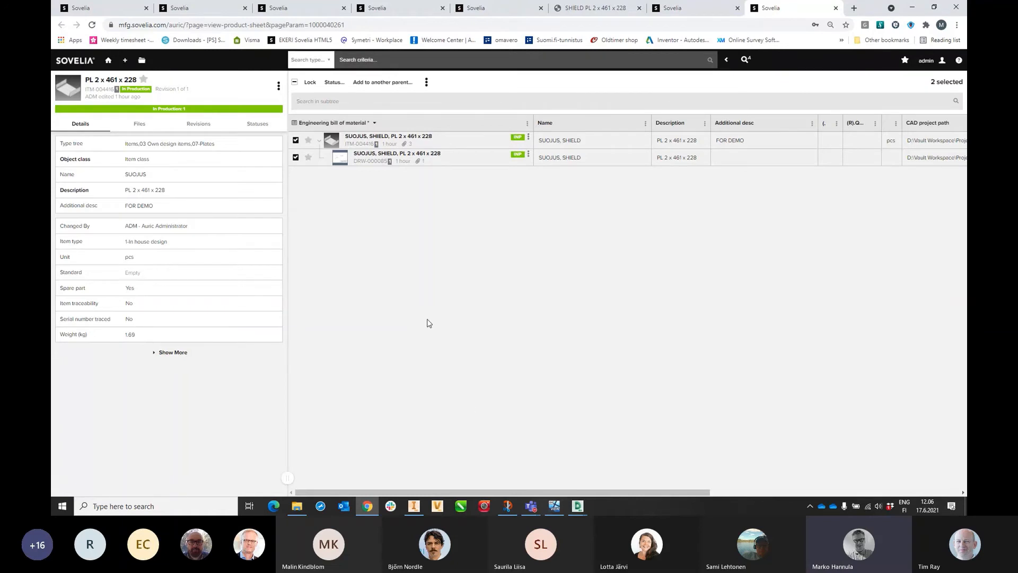
pyautogui.click(296, 141)
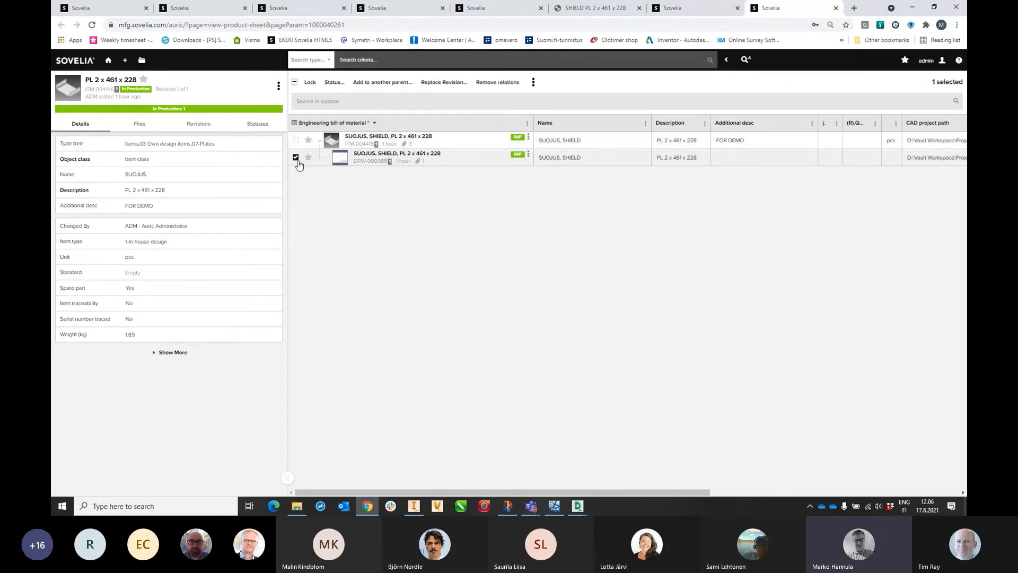
pyautogui.click(295, 157)
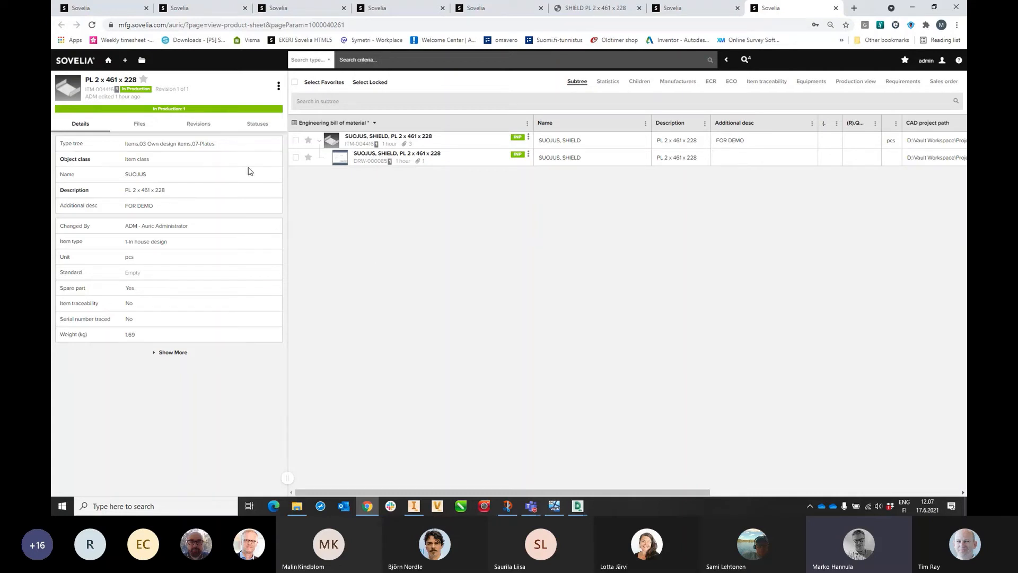
# Step: View the shield plate item's revisions in Sovelia, and return to Inventor to refresh the part's property grid data
pyautogui.click(209, 127)
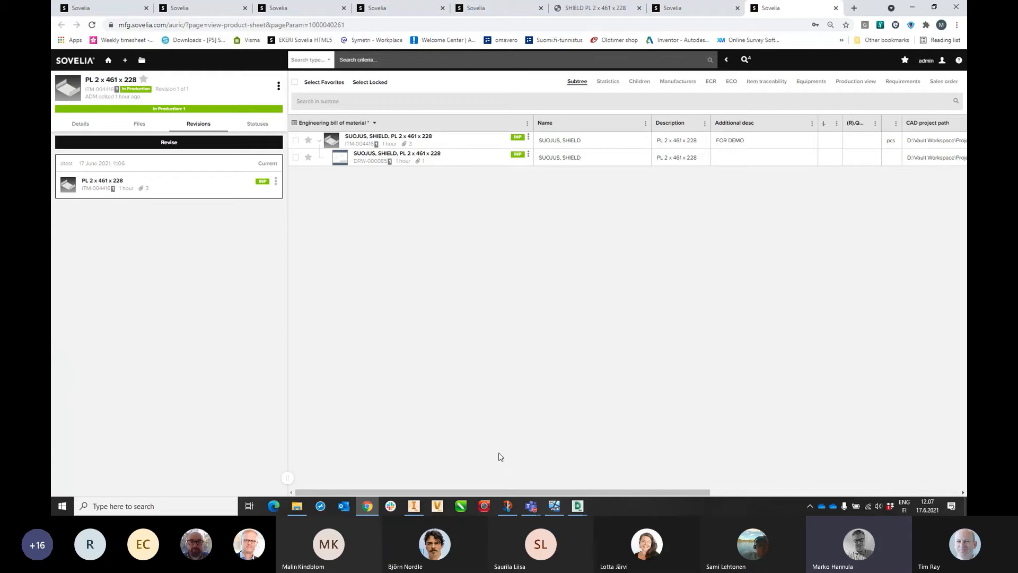
pyautogui.click(414, 506)
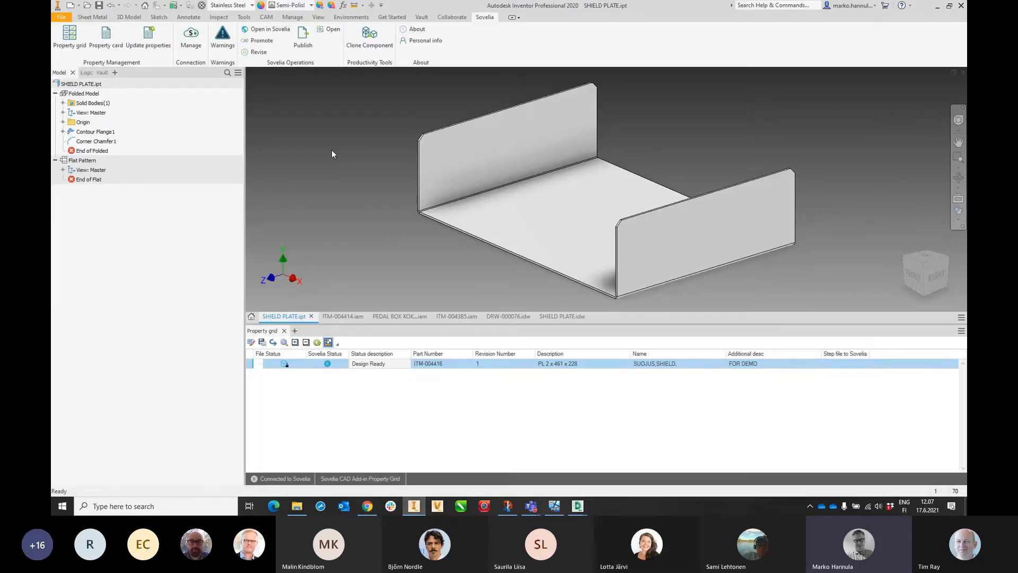
pyautogui.click(317, 343)
# Step: Revise SHIELD PLATE.ipt and its related drawing to revision 2 with the revision description HOLE ADDED
pyautogui.click(260, 53)
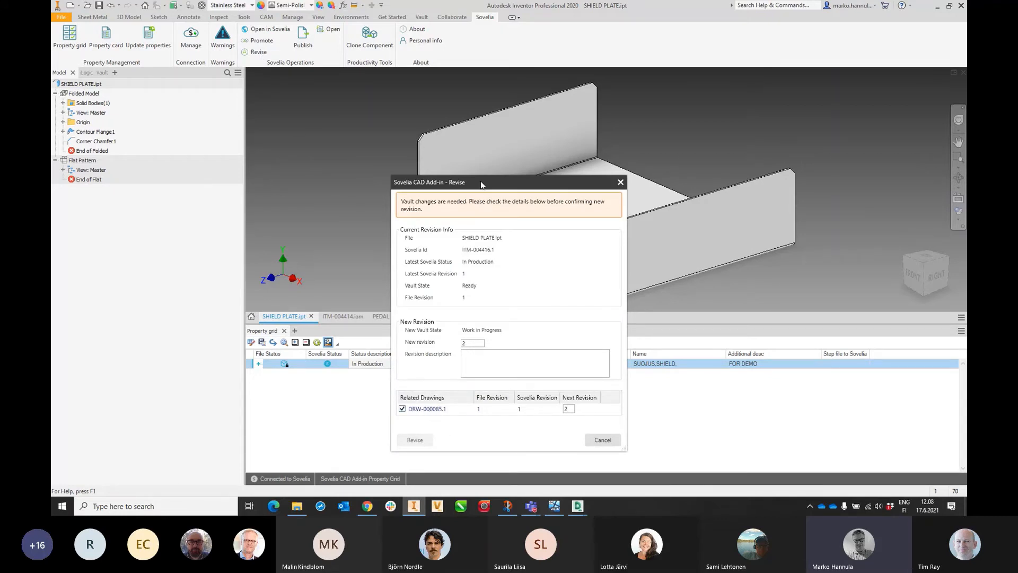
pyautogui.moveTo(480, 180); pyautogui.dragTo(350, 83)
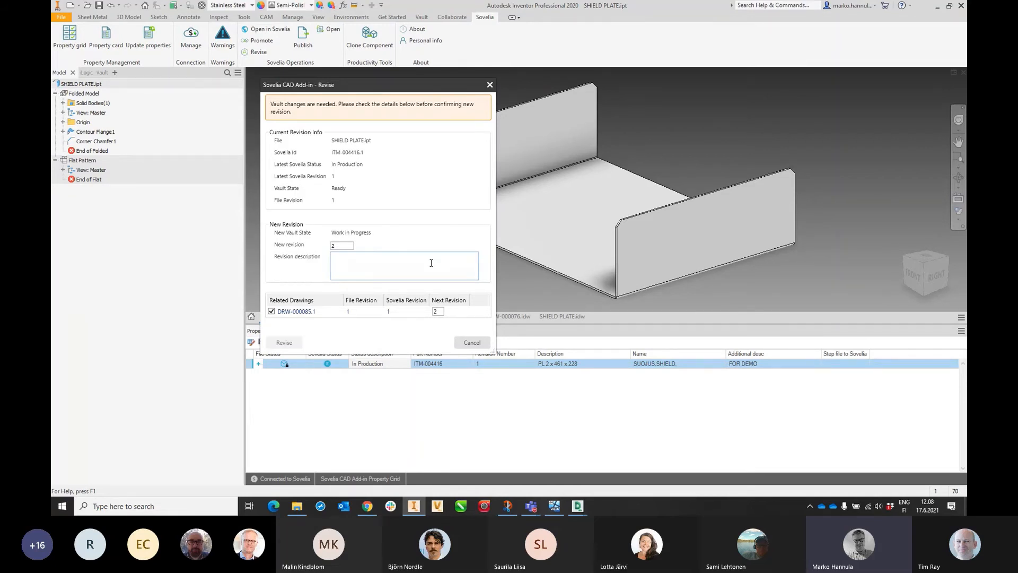
pyautogui.click(366, 260)
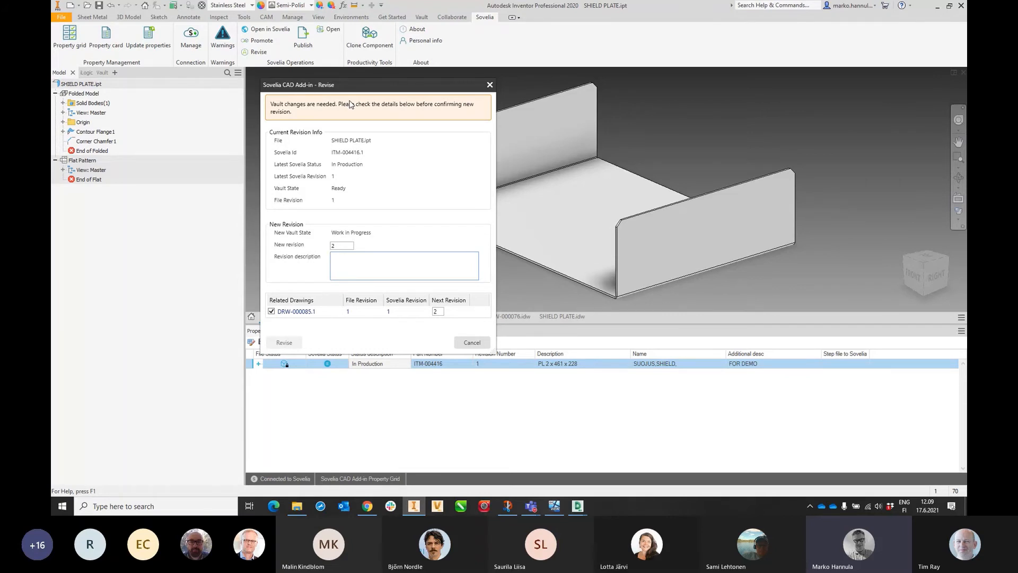
pyautogui.write('HOLE ADDED')
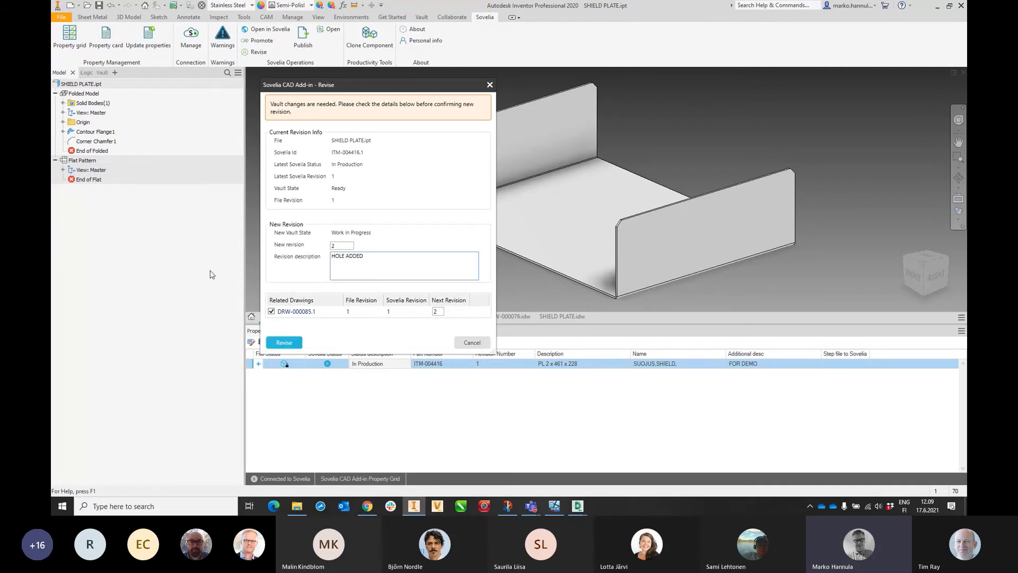
pyautogui.click(296, 343)
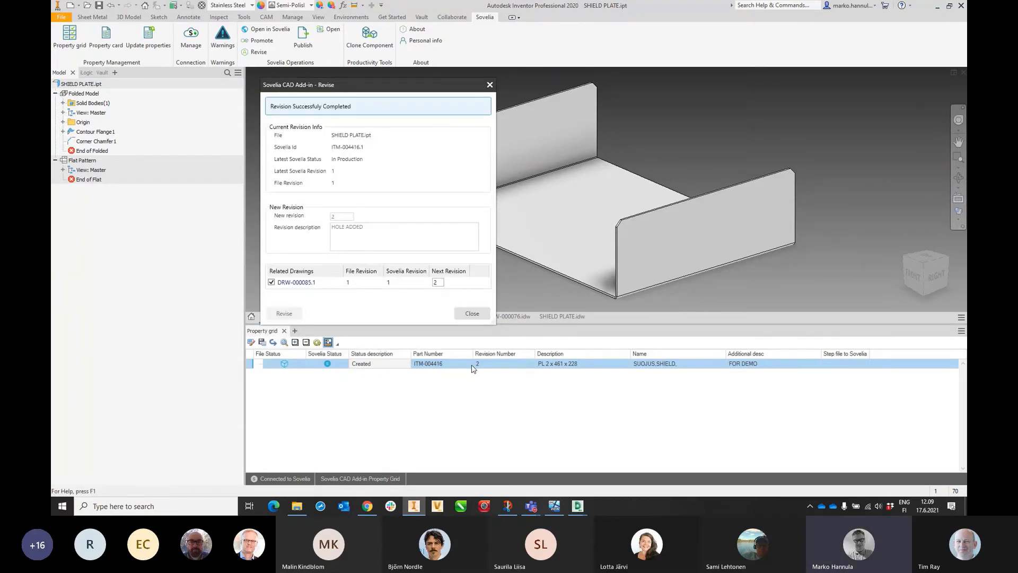
pyautogui.click(480, 316)
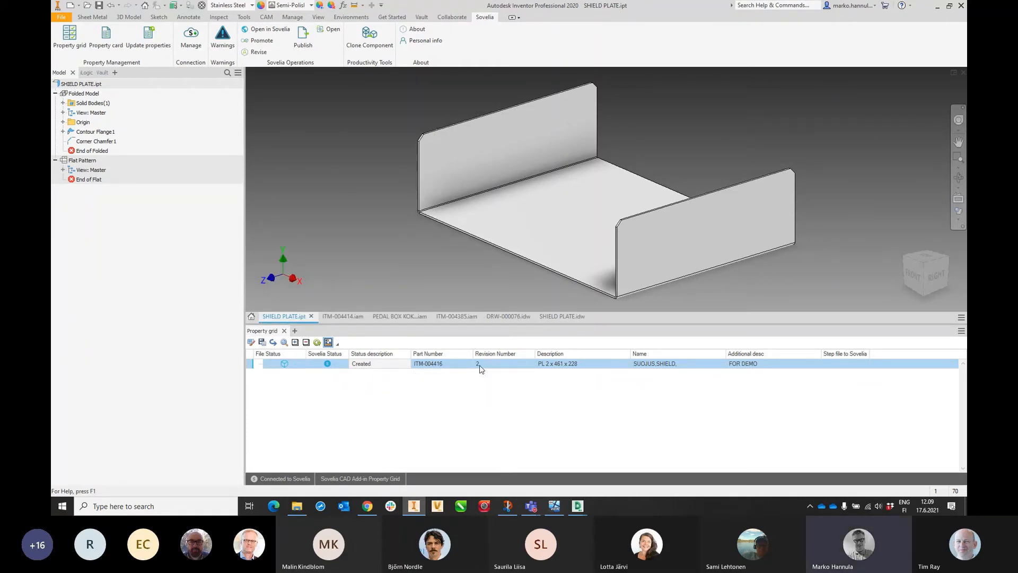
# Step: Examine the item ID and revision in the title block of DRW-000076.idw, and view the SHIELD PLATE.idw drawing
pyautogui.click(504, 316)
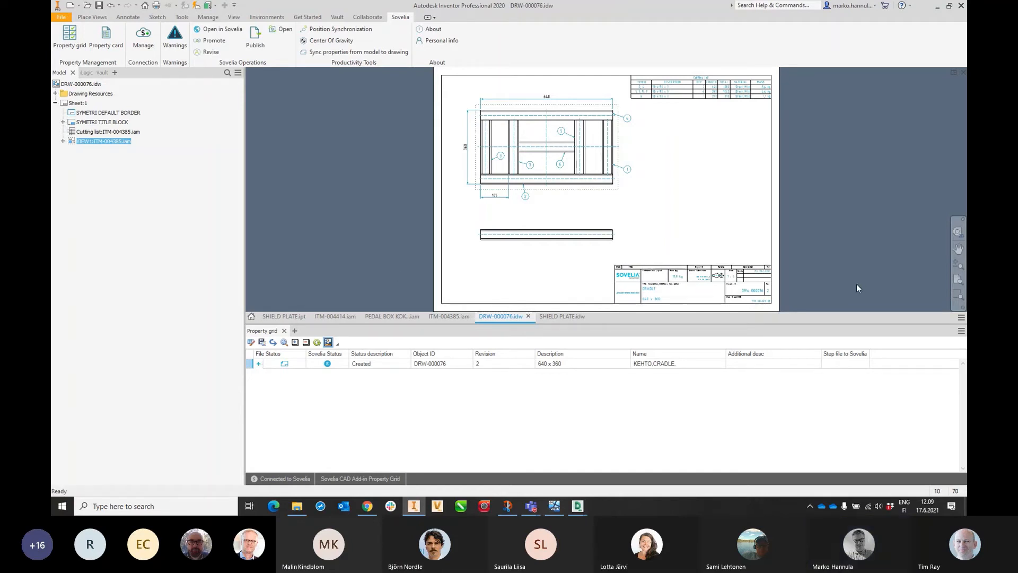
pyautogui.scroll(-8, 761, 304)
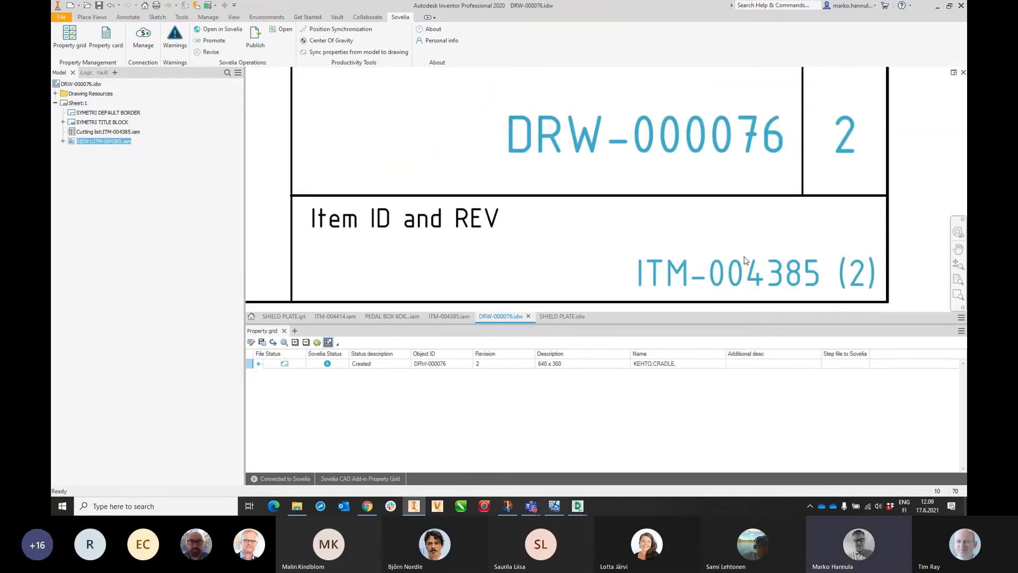
pyautogui.moveTo(746, 260); pyautogui.dragTo(700, 225, button='middle')
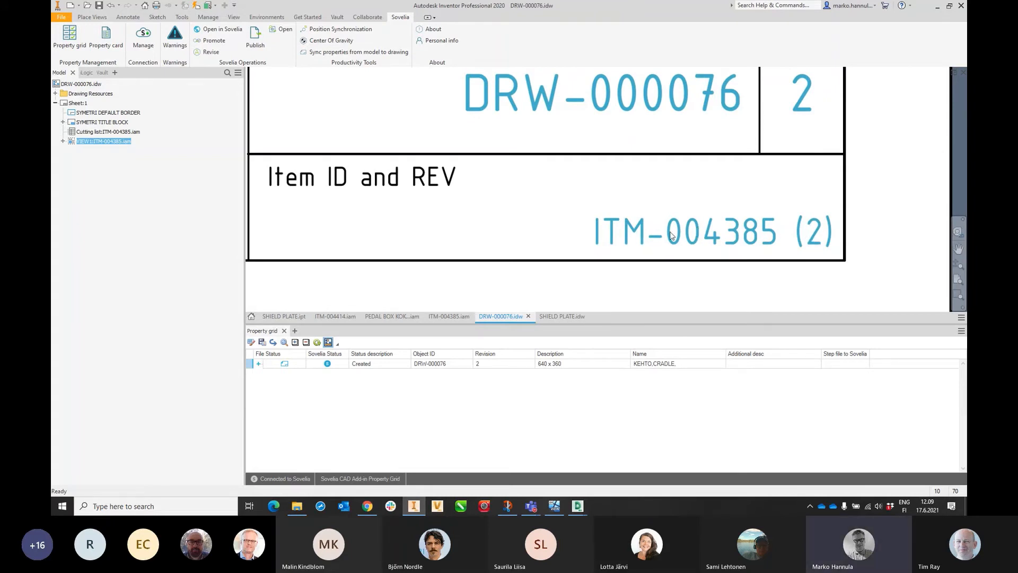
pyautogui.scroll(-5, 605, 227)
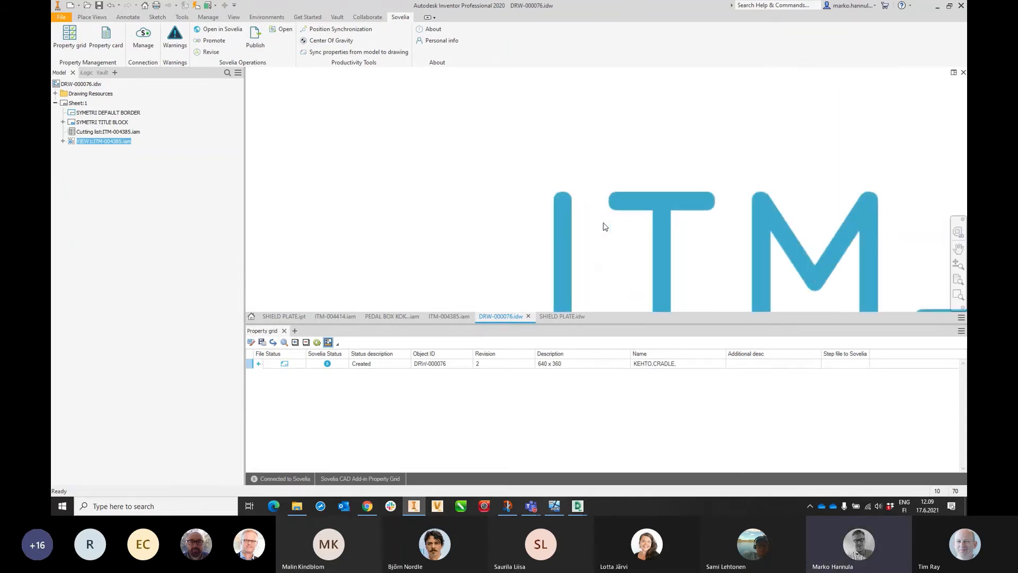
pyautogui.scroll(8, 605, 227)
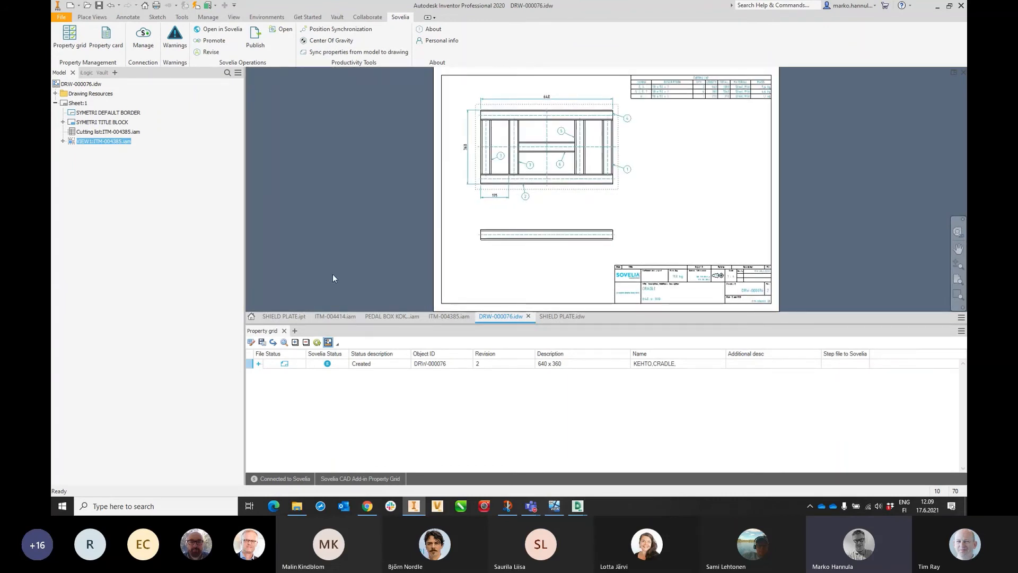
pyautogui.click(562, 317)
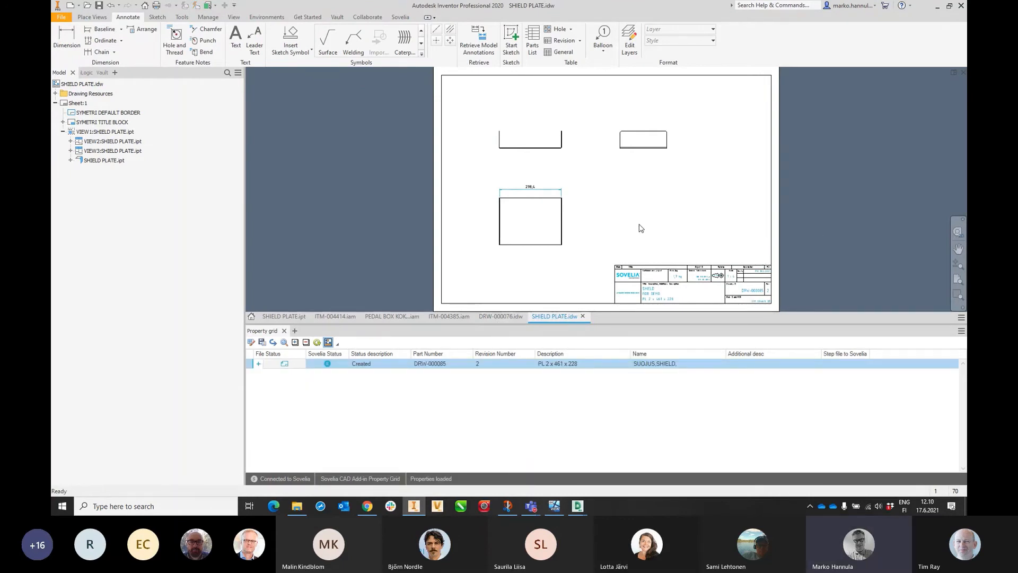
pyautogui.scroll(5, 760, 303)
pyautogui.scroll(4, 756, 304)
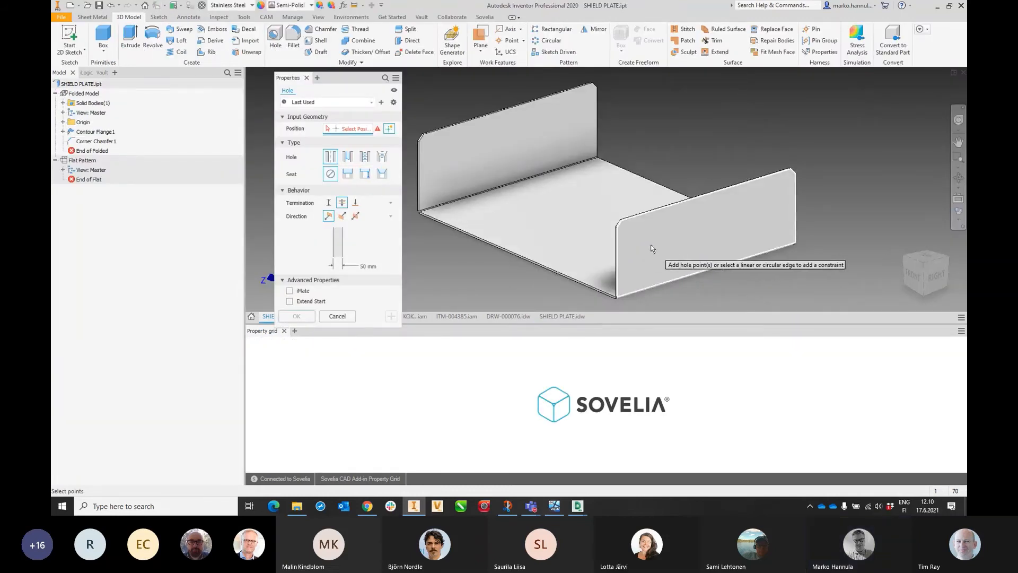
# Step: Add a 50 mm simple through hole on the side flange of the shield plate, near its chamfered end
pyautogui.click(649, 245)
pyautogui.click(297, 316)
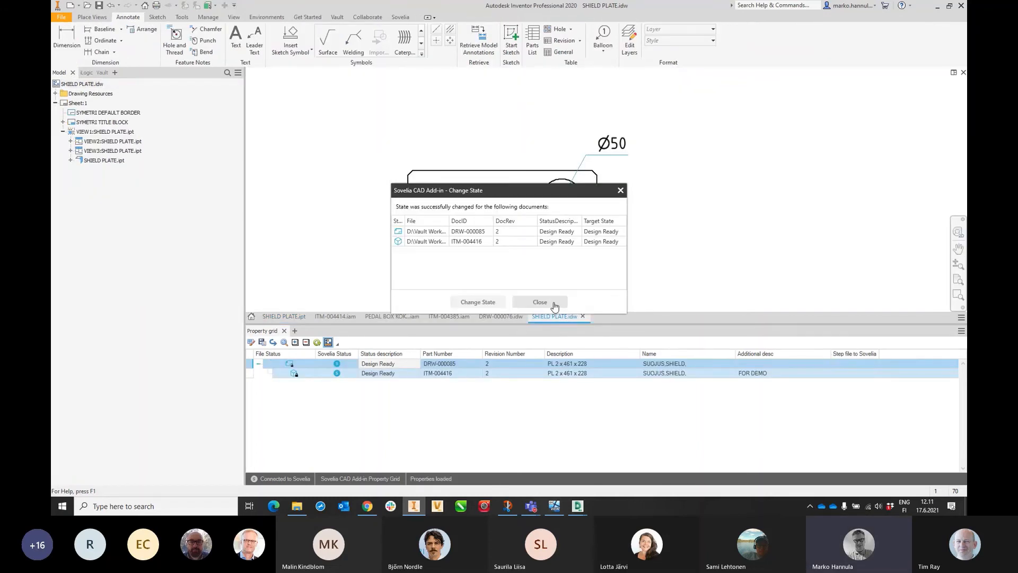
# Step: Close the state change dialog, and check the shield plate's DRW-000085_2.pdf drawing in Sovelia for the hole and revision
pyautogui.click(561, 298)
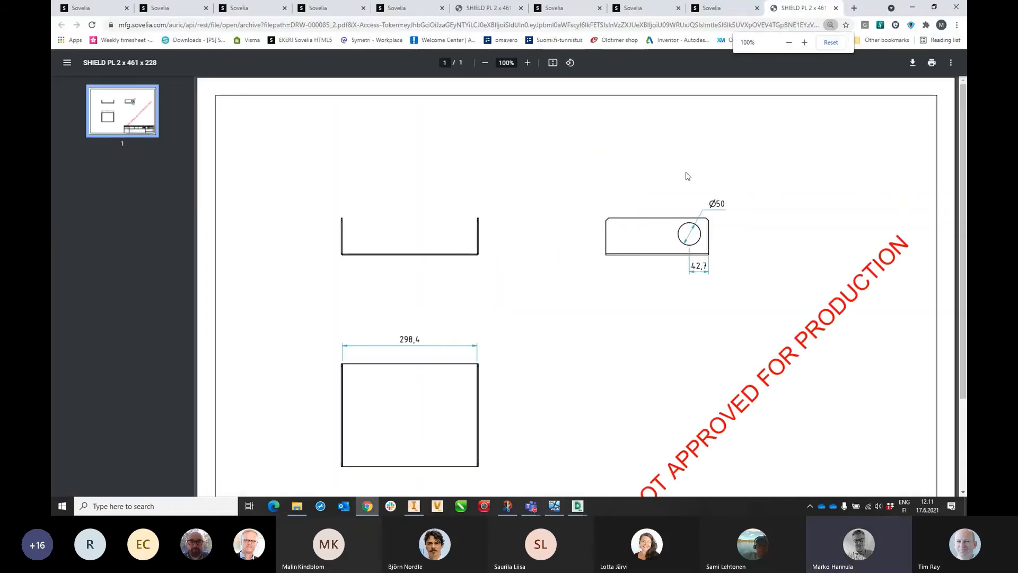
pyautogui.scroll(-3, 890, 387)
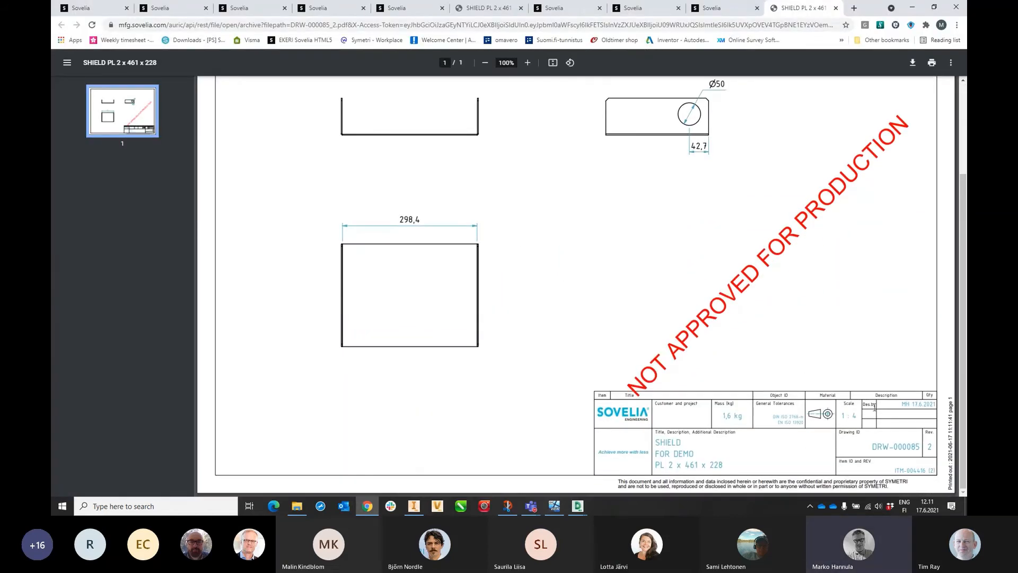
pyautogui.scroll(3, 890, 388)
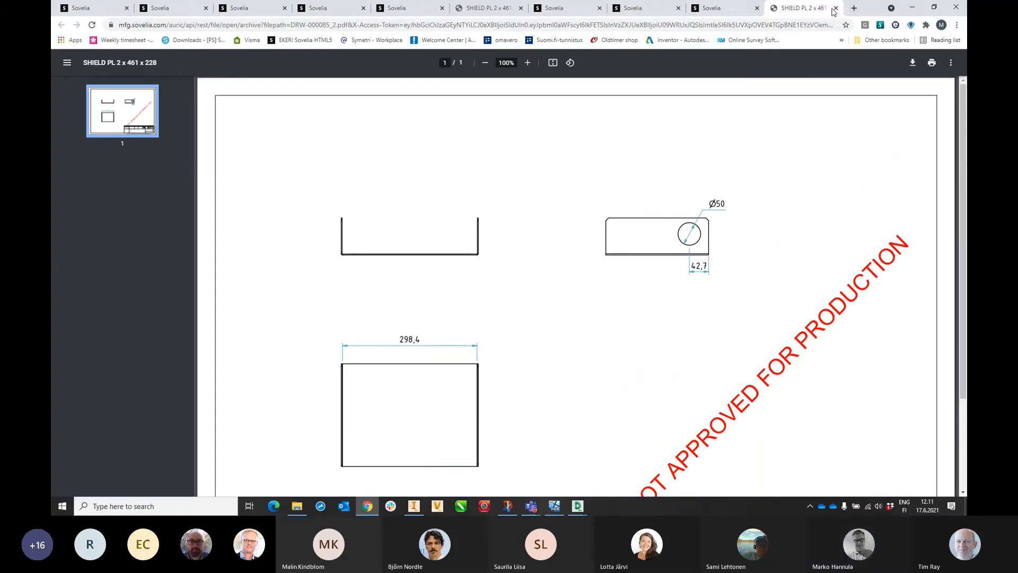
pyautogui.click(836, 9)
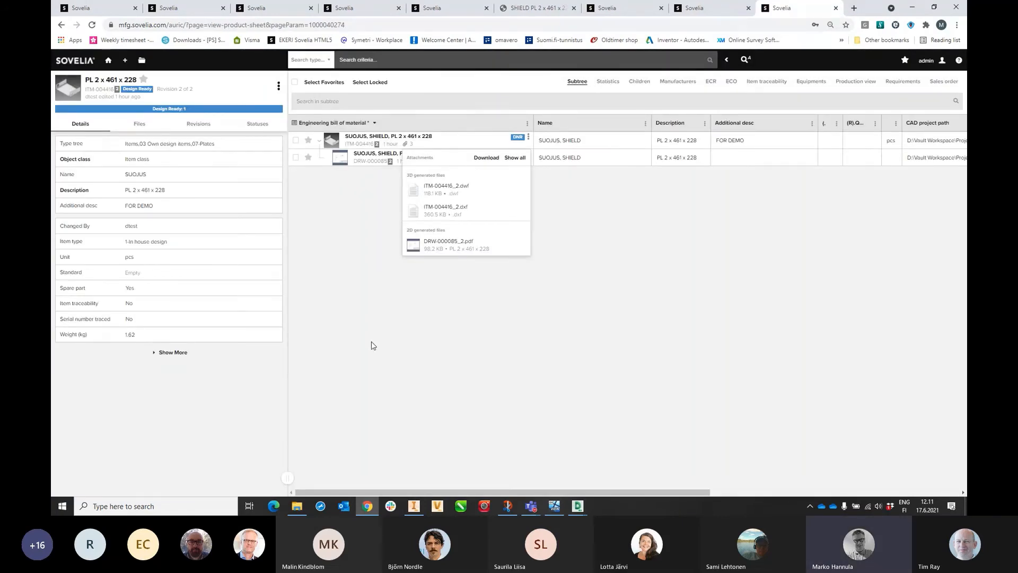
pyautogui.click(360, 266)
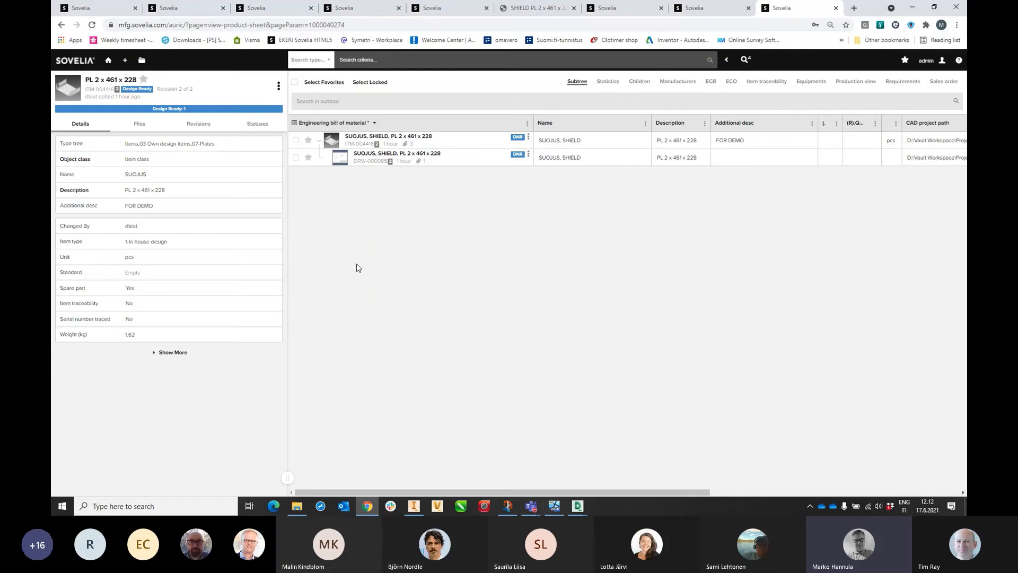
# Step: Switch back to Inventor and set up a clone of SHIELD PLATE.ipt that also includes its related drawing
pyautogui.hotkey('alt', 'Tab')
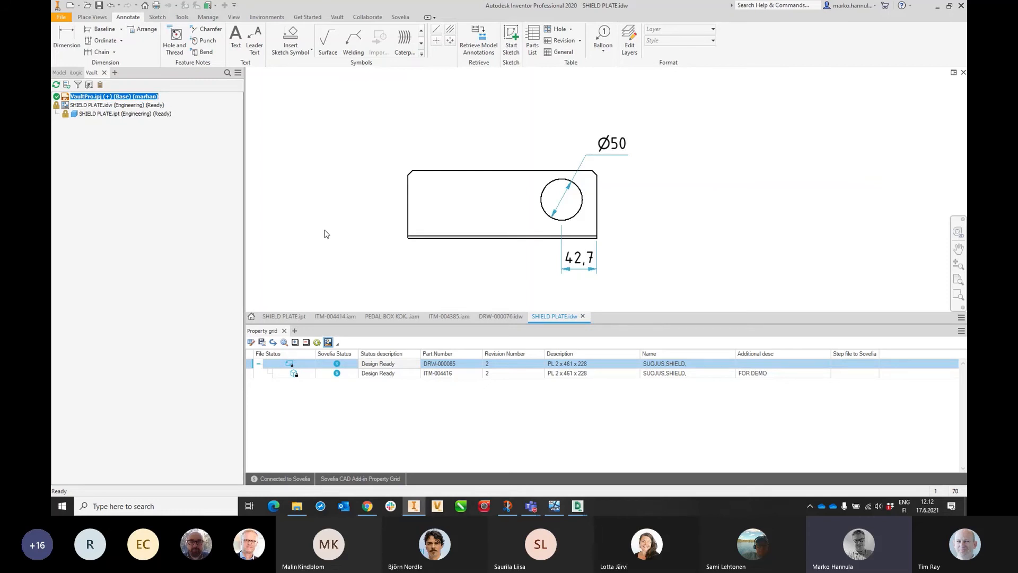
pyautogui.click(283, 317)
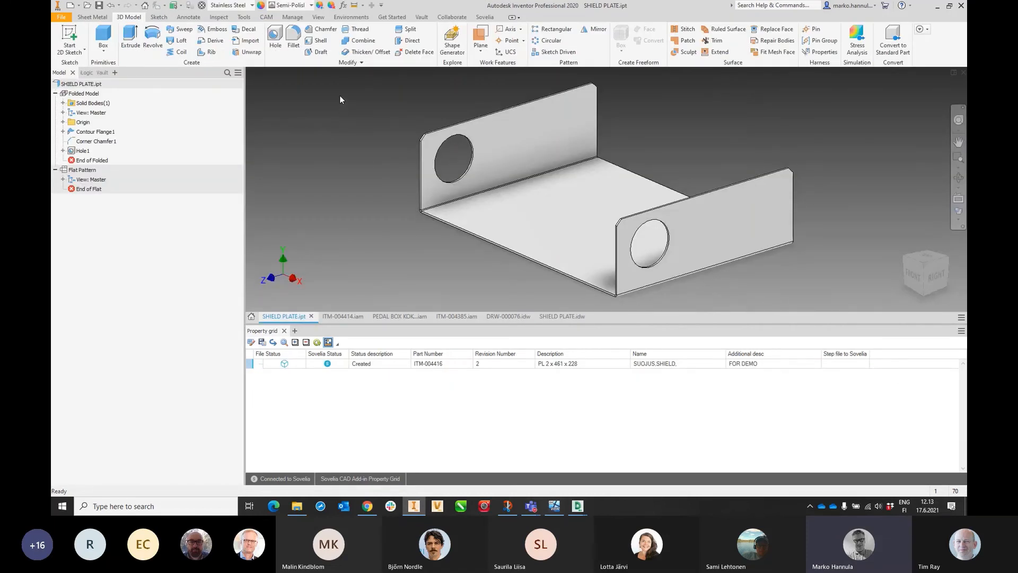
pyautogui.click(484, 17)
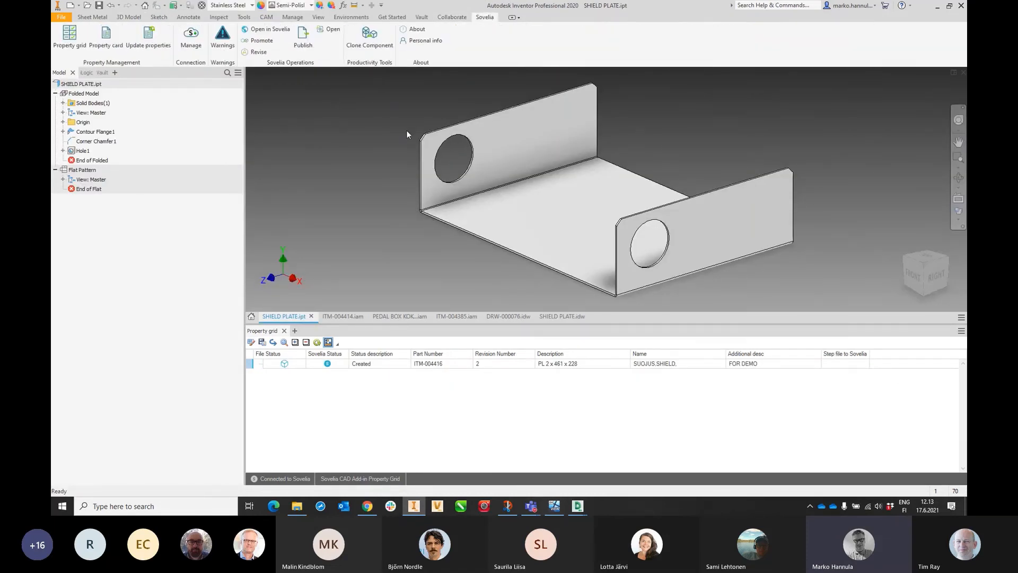
pyautogui.click(374, 37)
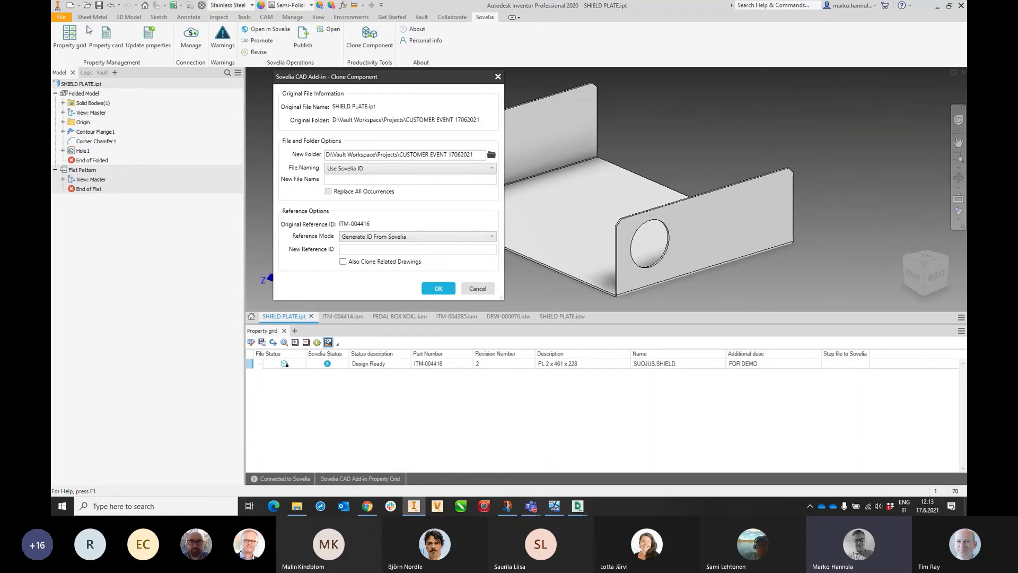
pyautogui.click(343, 262)
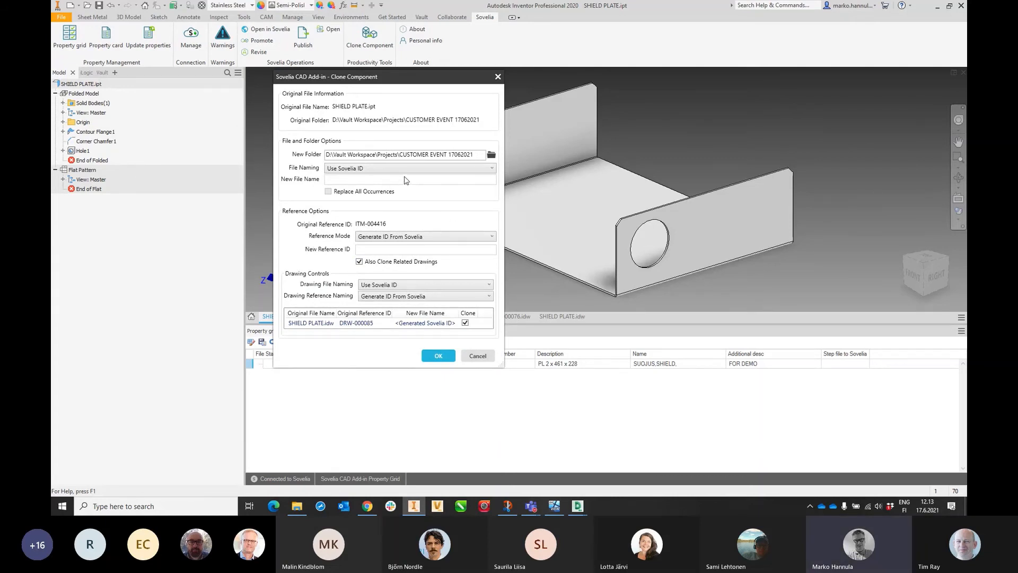
# Step: Name the clone manually as WIDE SHIELD PLATE, create it, and open both the cloned part and its drawing
pyautogui.click(372, 168)
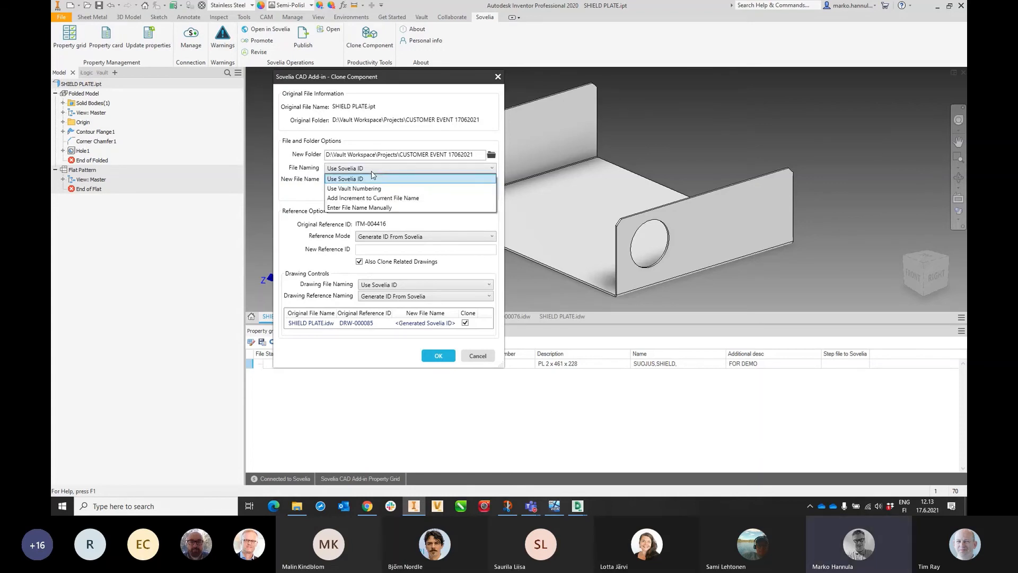
pyautogui.click(374, 207)
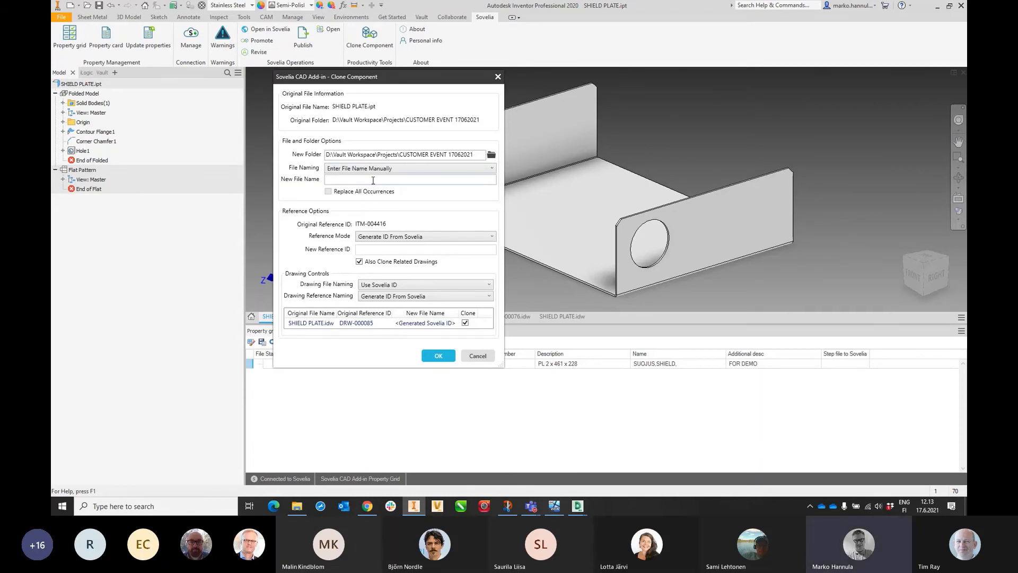
pyautogui.write('WIDE SHIELD PLATE')
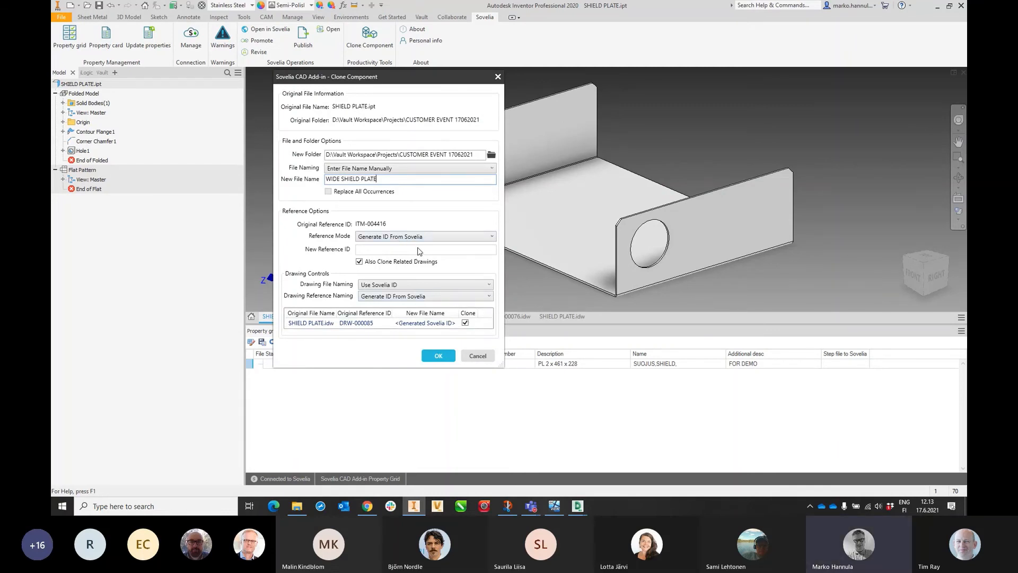
pyautogui.click(443, 359)
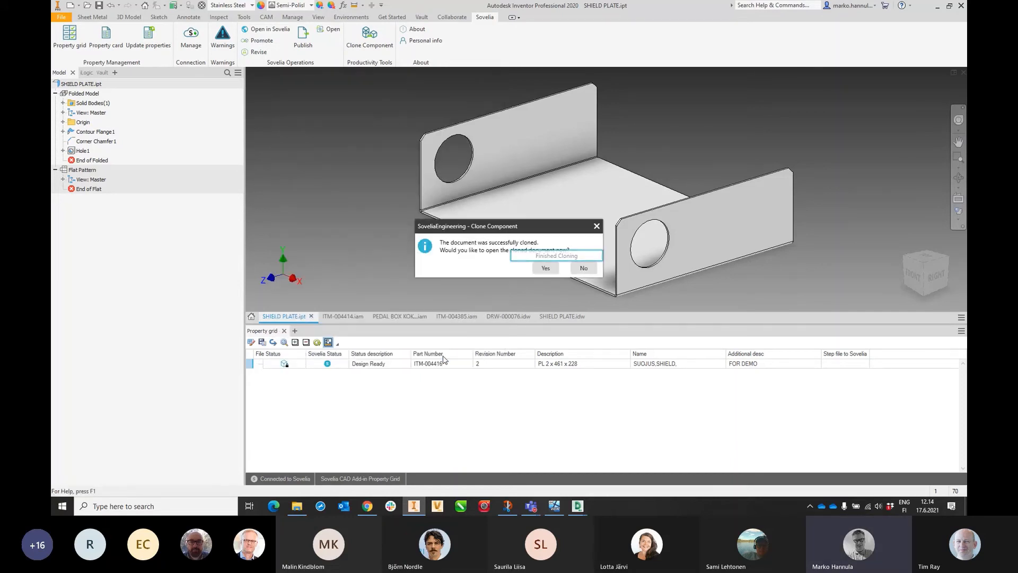
pyautogui.click(545, 268)
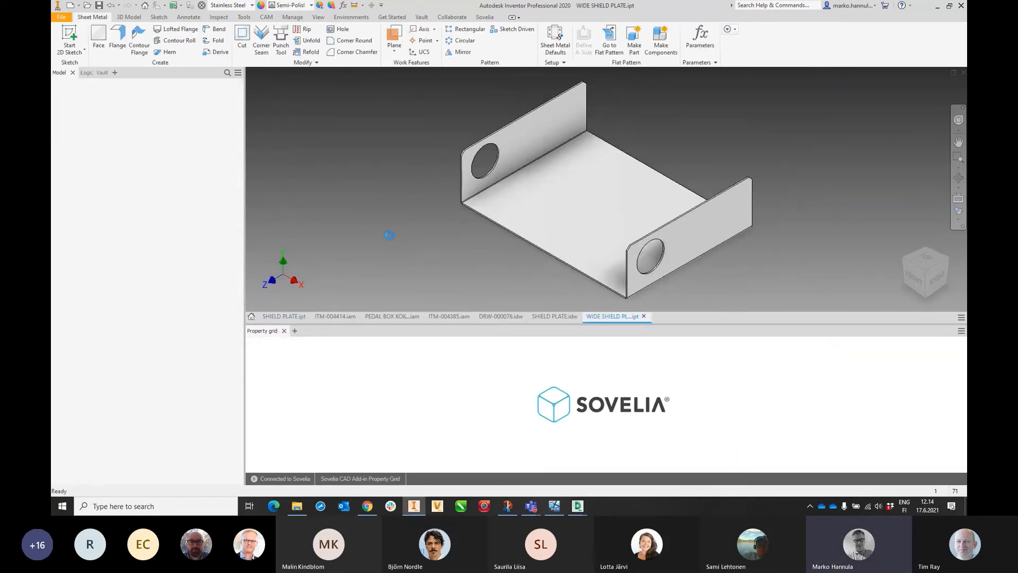
pyautogui.click(546, 267)
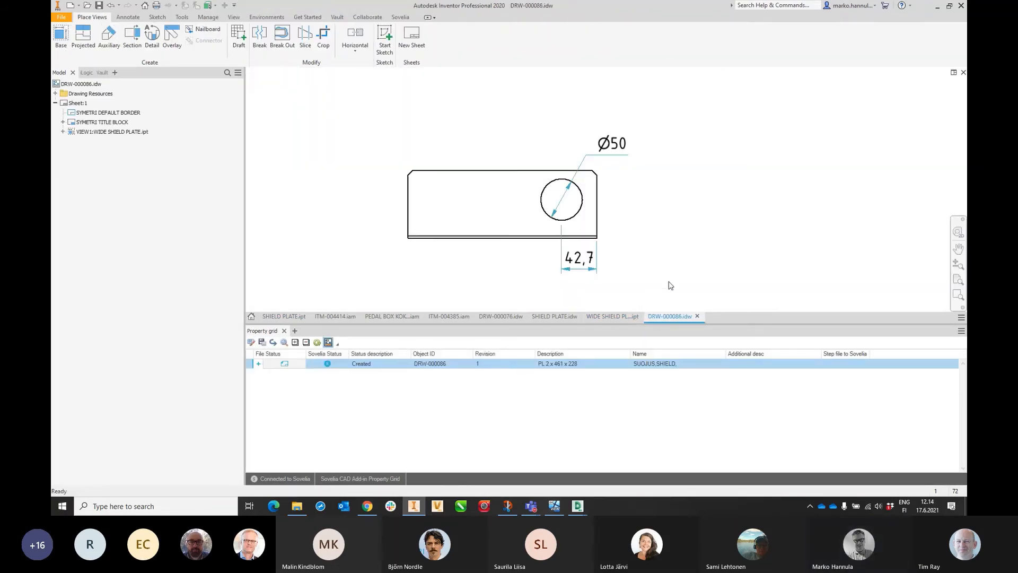
# Step: Check the property data of the cloned part and view its whole drawing sheet
pyautogui.click(612, 316)
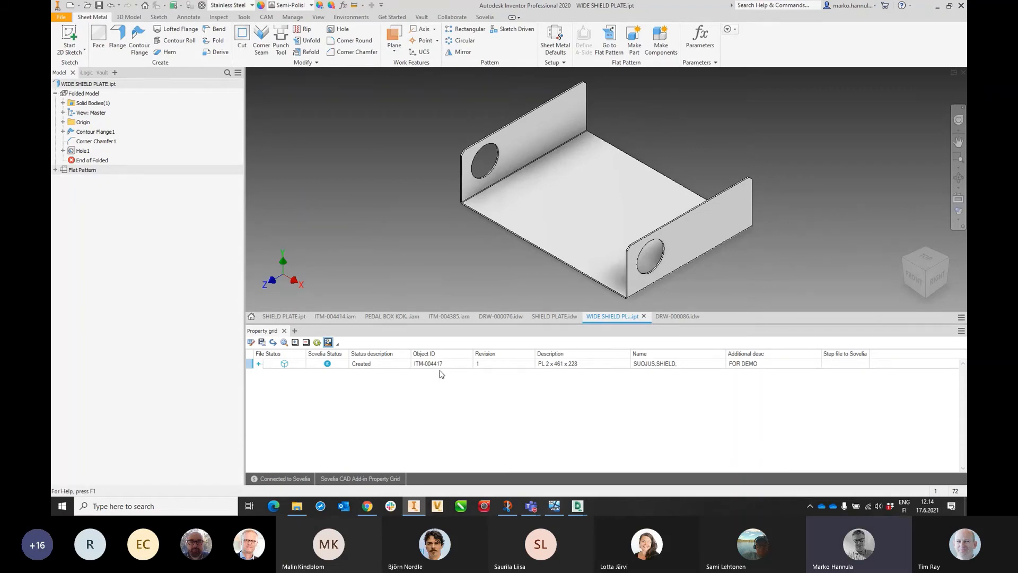
pyautogui.click(684, 318)
pyautogui.press('Home')
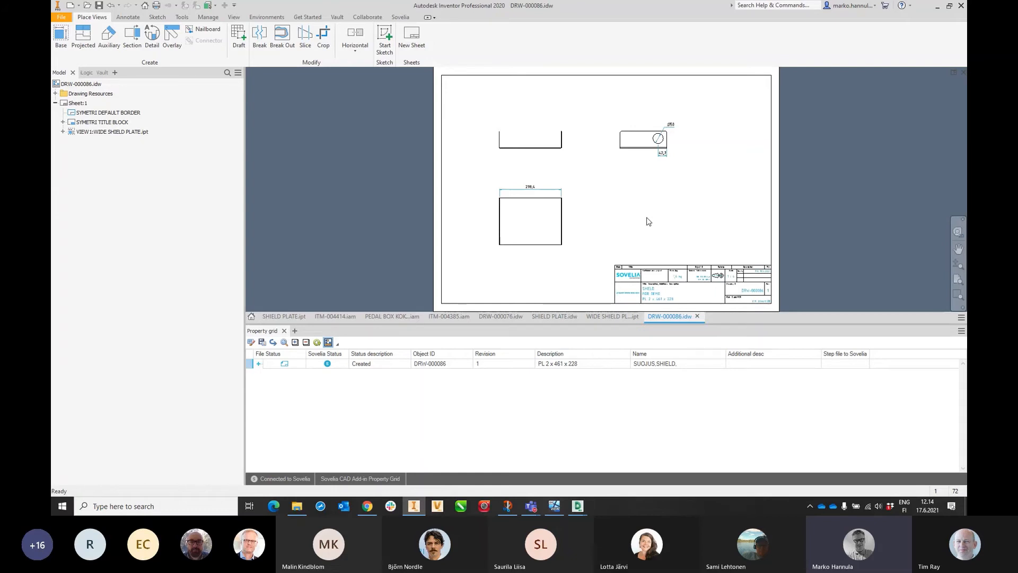
# Step: Set the 300 mm width in the Contour Flange1 sketch of WIDE SHIELD PLATE.ipt to 600 mm and finish the sketch
pyautogui.click(612, 316)
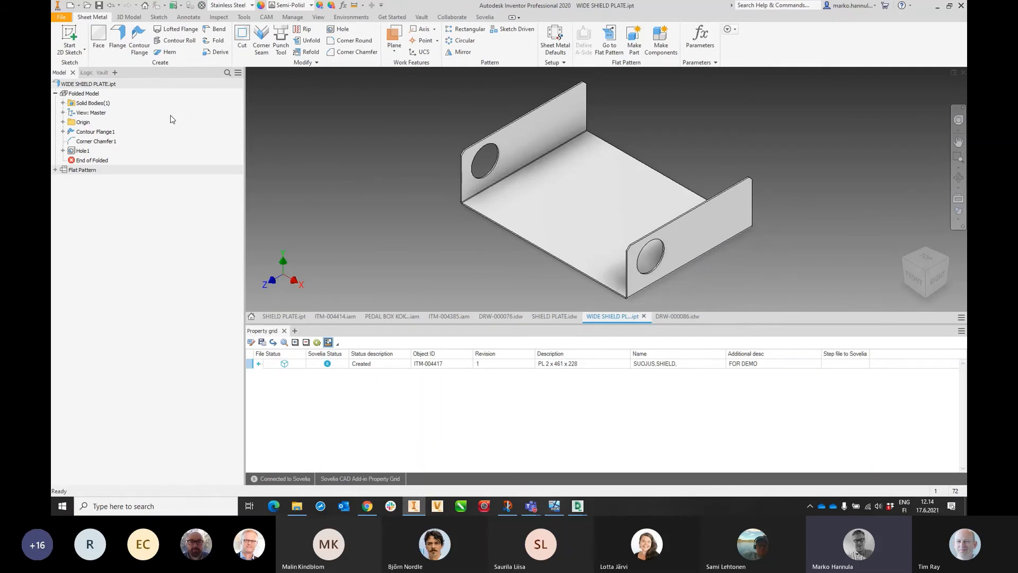
pyautogui.click(63, 132)
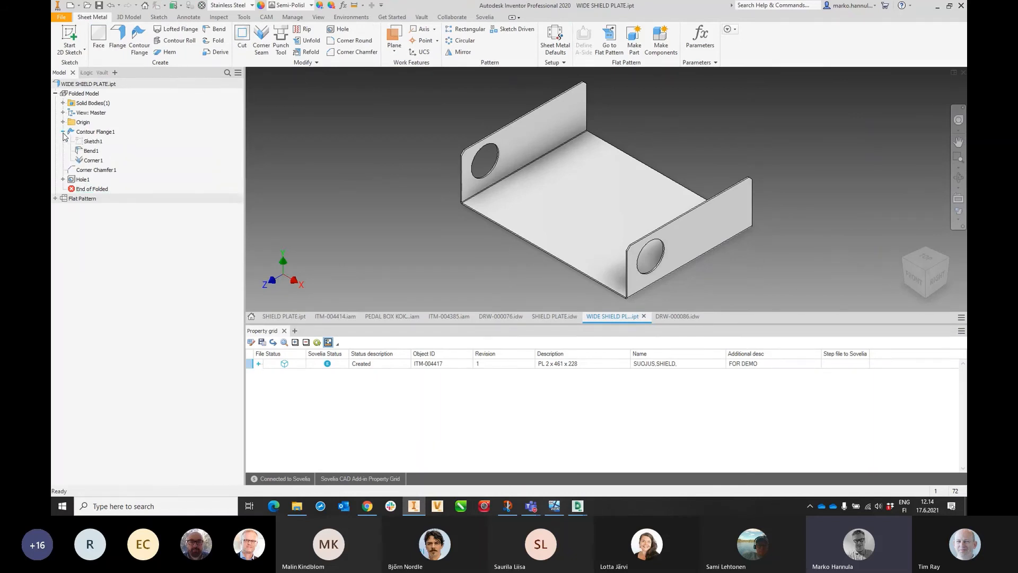
pyautogui.click(95, 142)
pyautogui.doubleClick(97, 142)
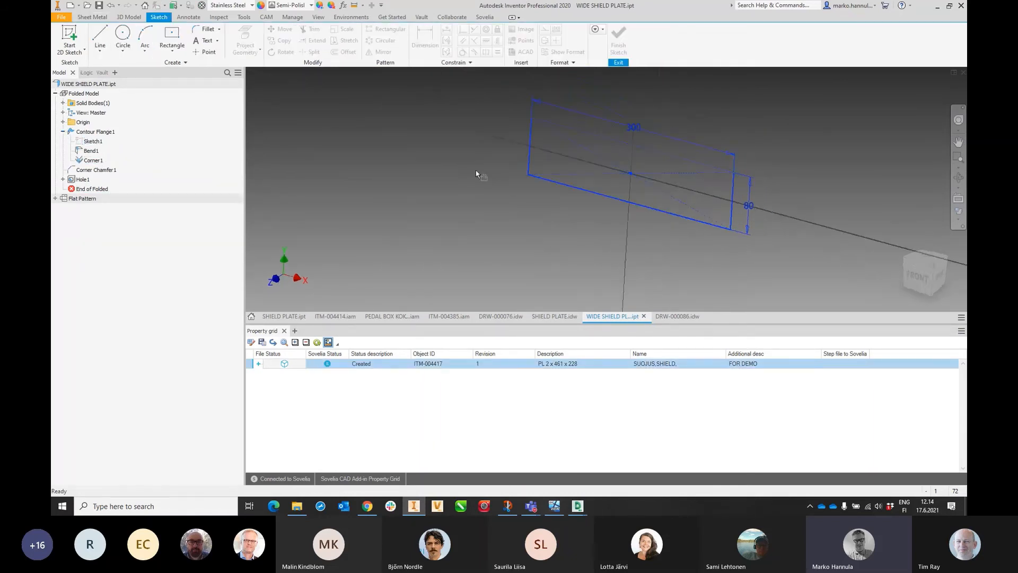
pyautogui.doubleClick(597, 152)
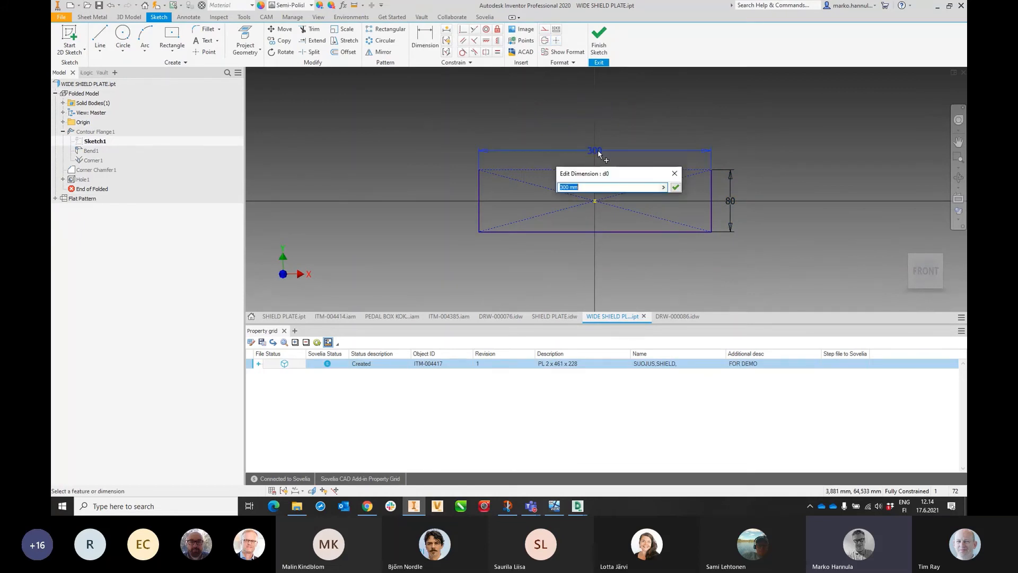
pyautogui.write('600')
pyautogui.press('Return')
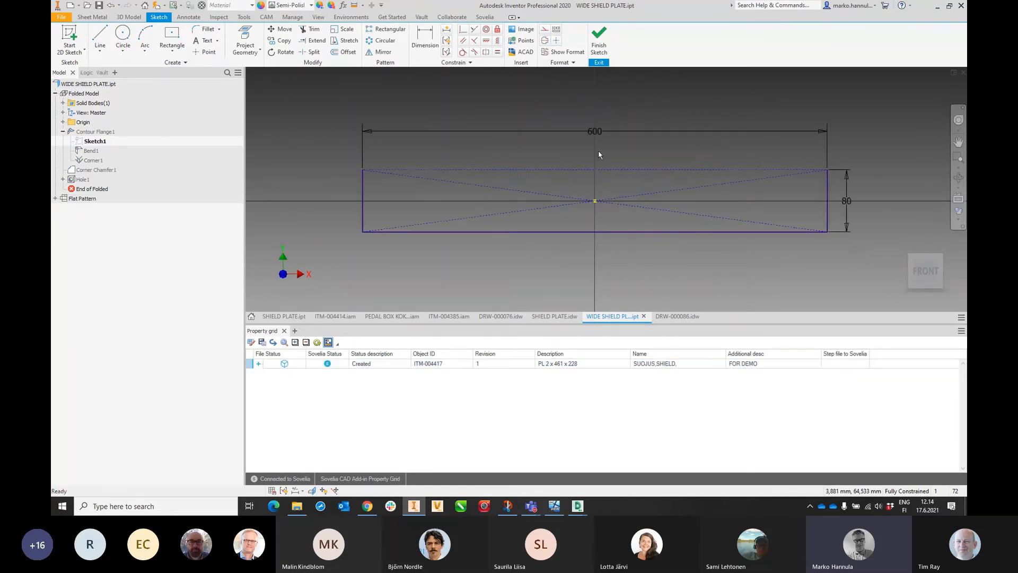
pyautogui.click(596, 34)
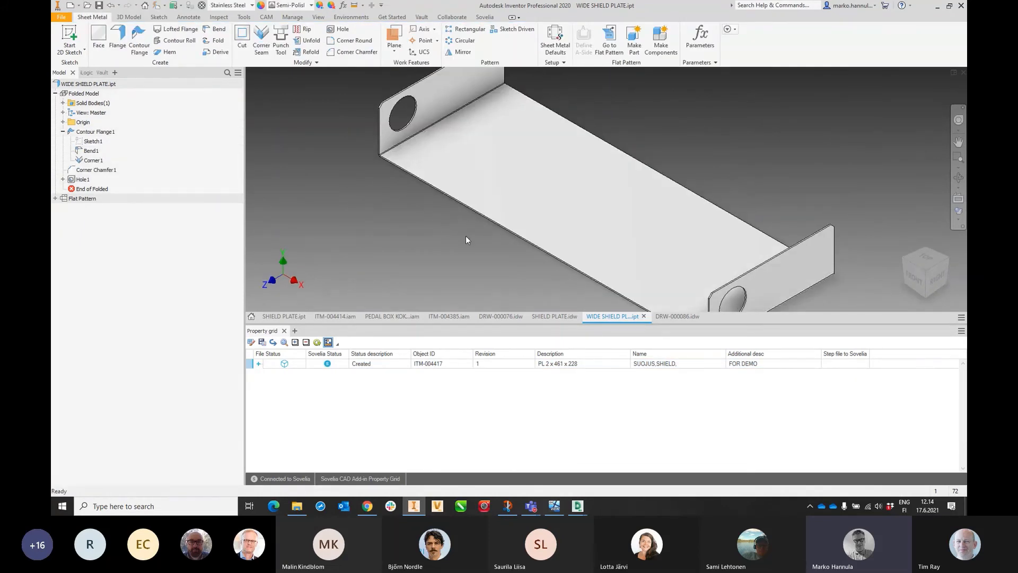
pyautogui.press('F6')
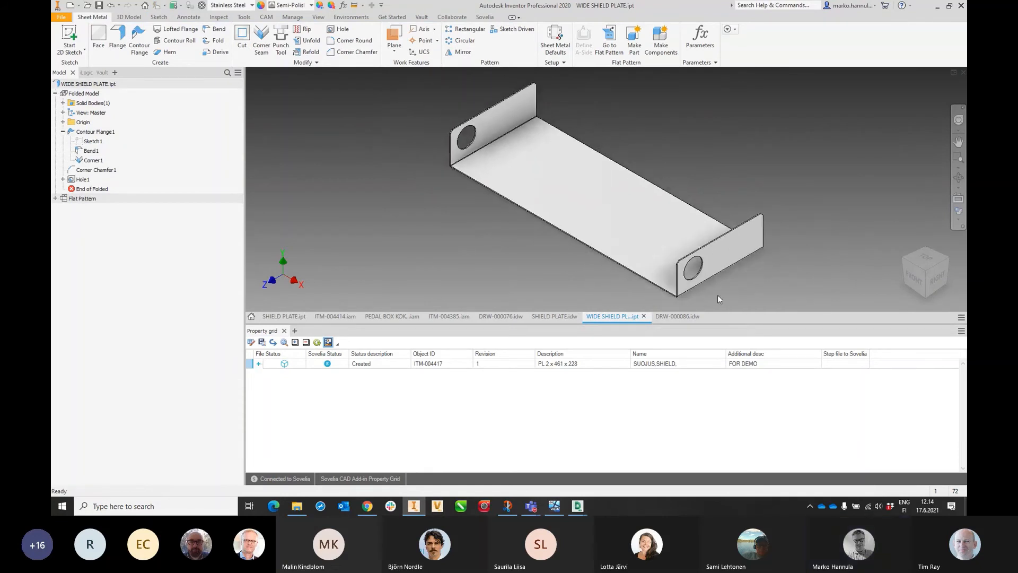
# Step: Check the cloned drawing DRW-000086.idw, and update the Sovelia properties of WIDE SHIELD PLATE.ipt from its new geometry
pyautogui.click(673, 317)
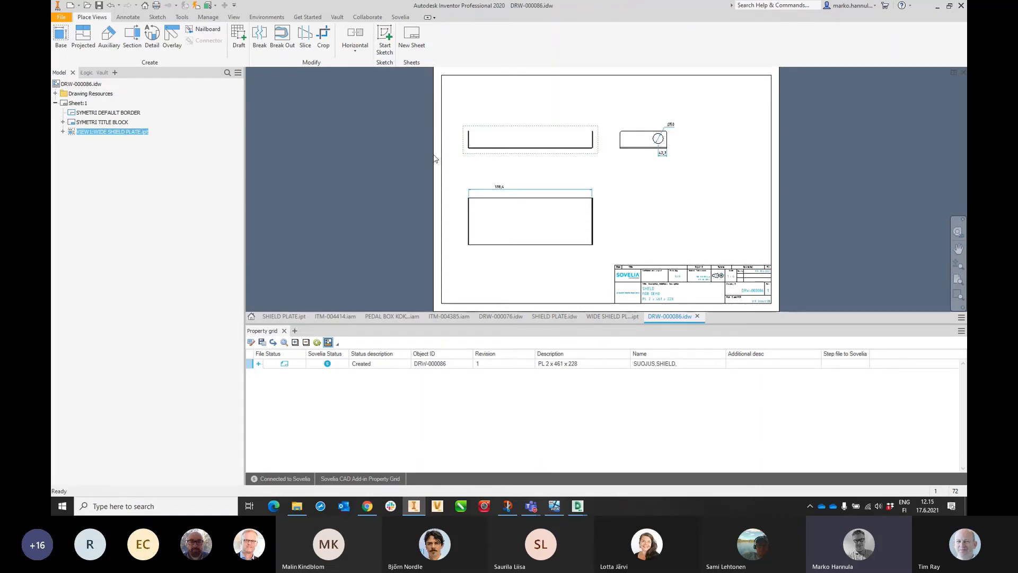
pyautogui.click(400, 17)
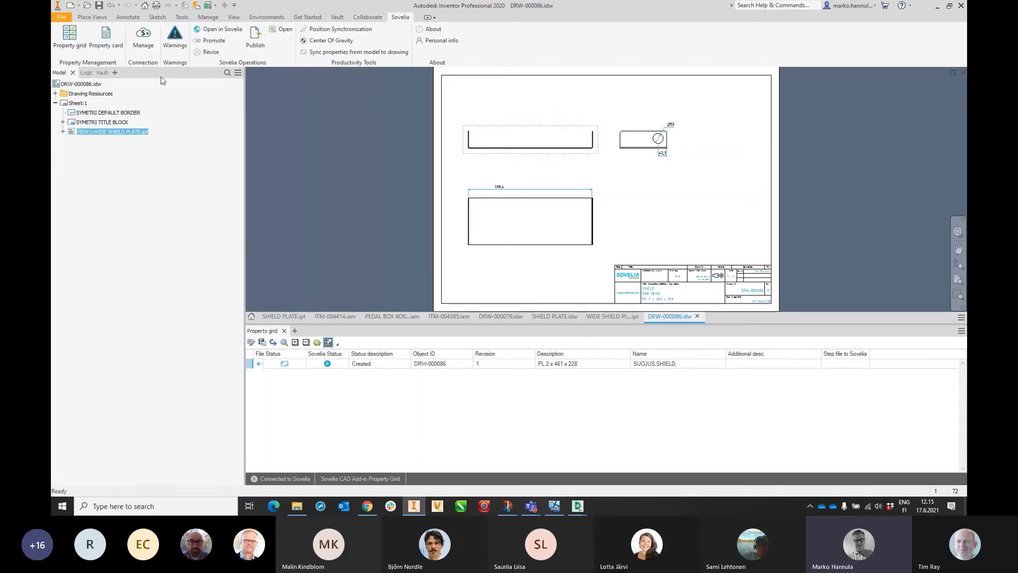
pyautogui.click(382, 166)
pyautogui.click(605, 316)
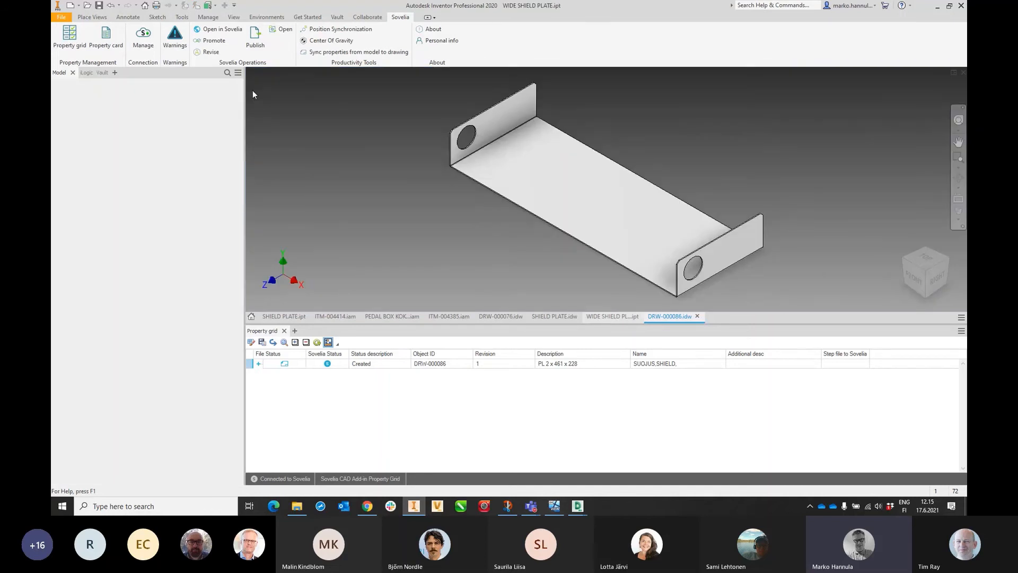
pyautogui.click(485, 17)
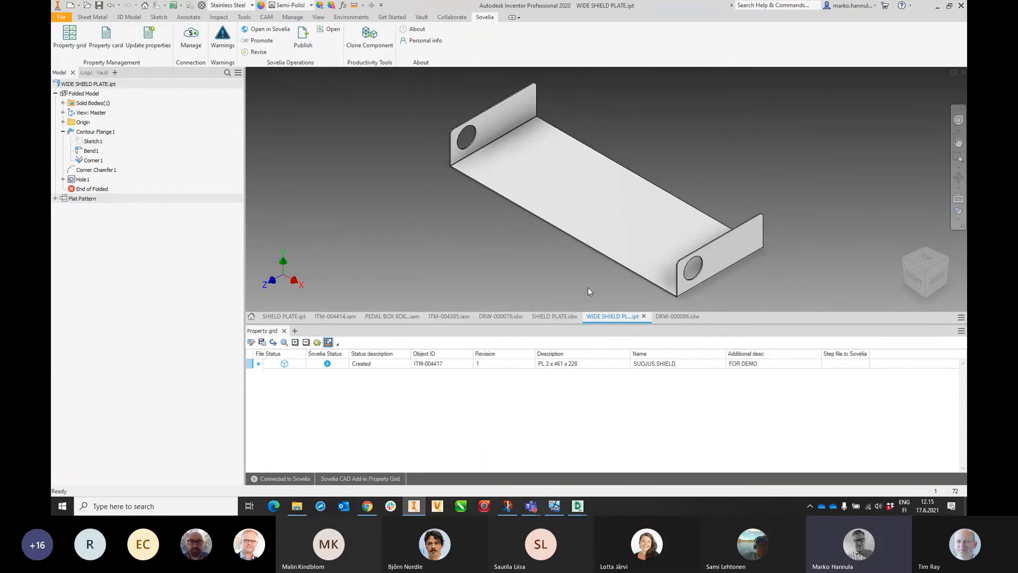
pyautogui.click(438, 297)
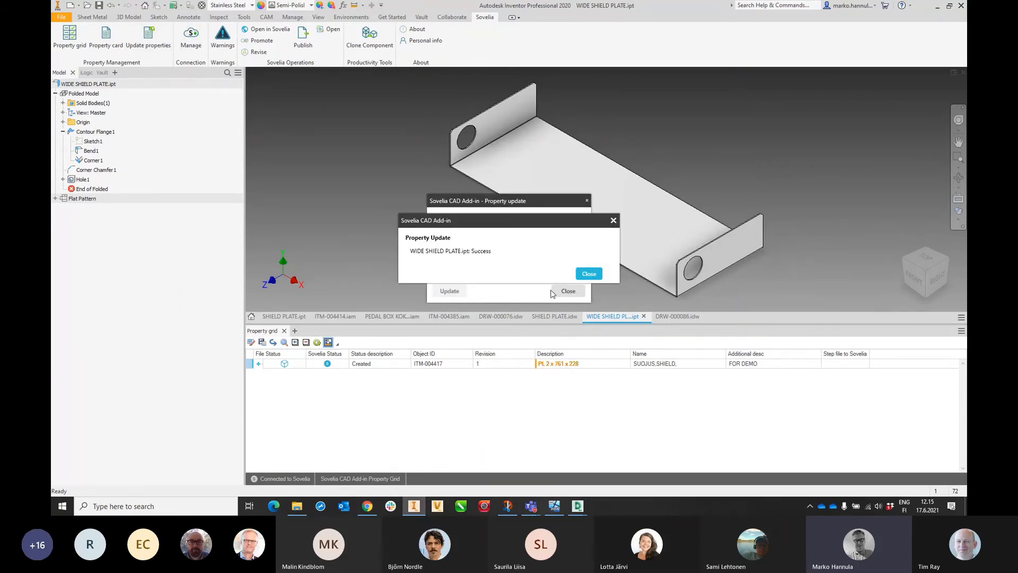
pyautogui.click(590, 274)
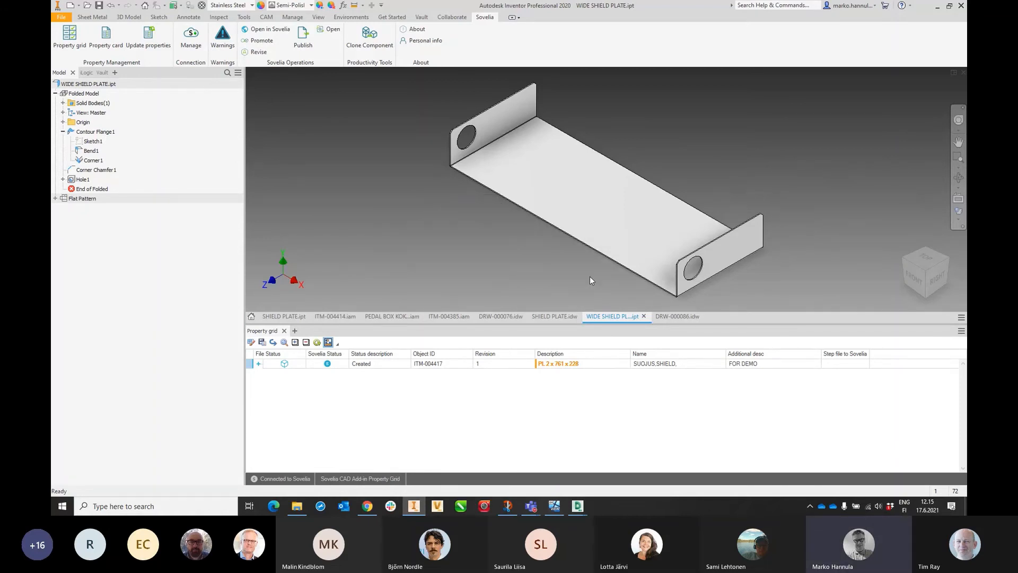
# Step: Apply the updated description PL 2 x 761 x 228 in the part's property card and close the card
pyautogui.moveTo(562, 372)
pyautogui.rightClick(566, 364)
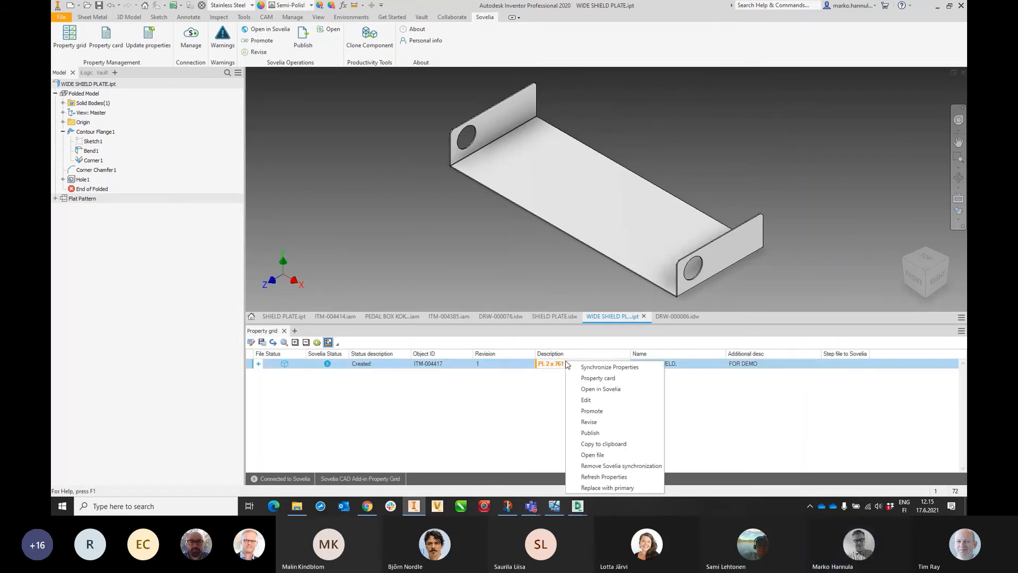
pyautogui.click(598, 379)
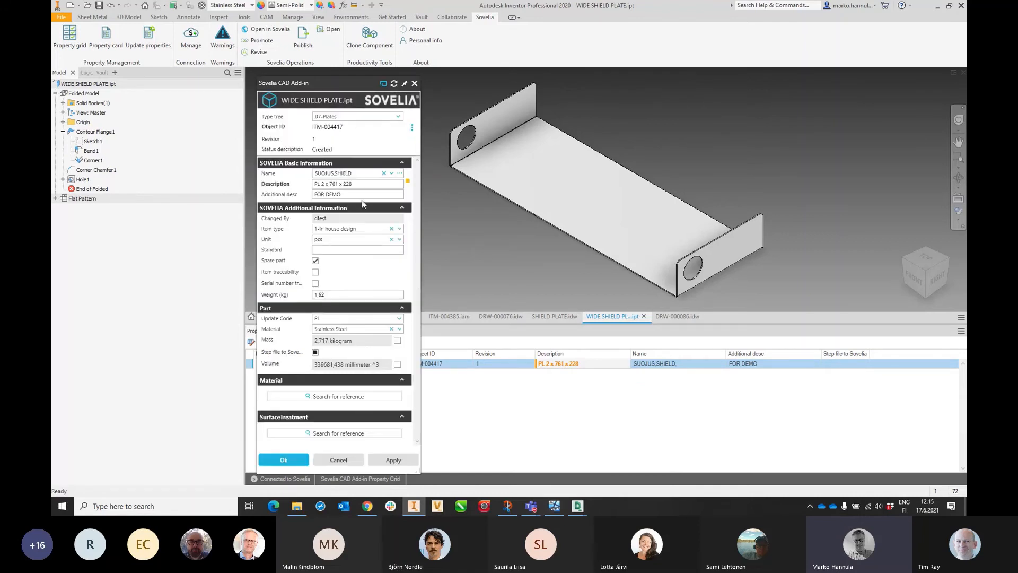
pyautogui.click(378, 460)
pyautogui.click(417, 84)
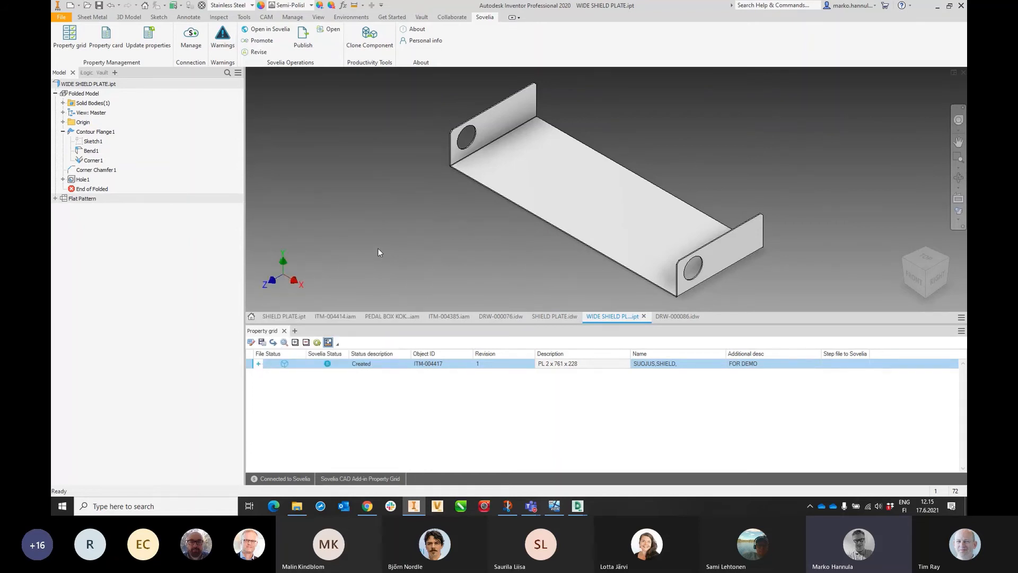
# Step: Select both DRW-000086 and its part ITM-004417 in the drawing's property grid and view the operations available for them
pyautogui.click(678, 318)
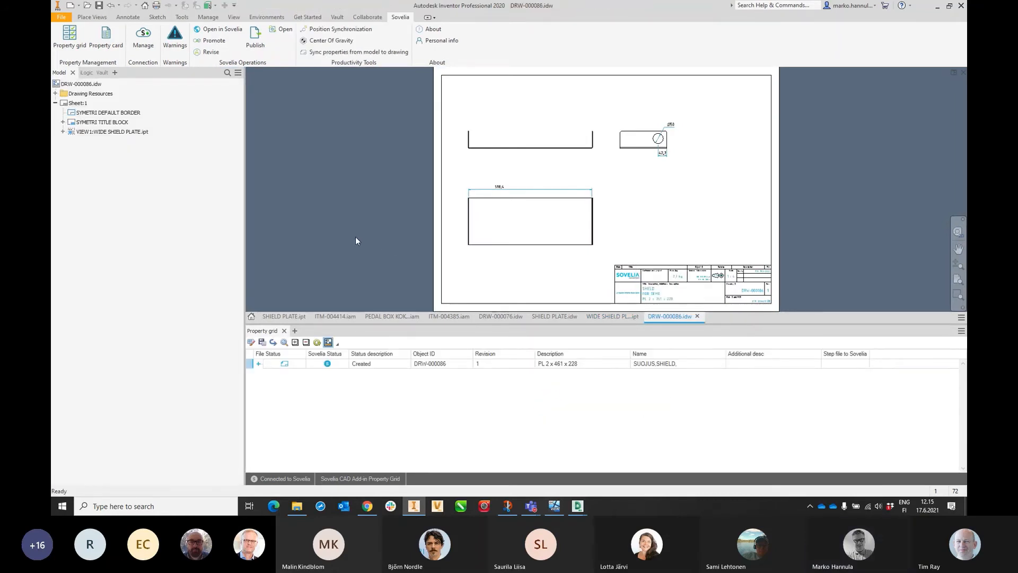
pyautogui.click(259, 363)
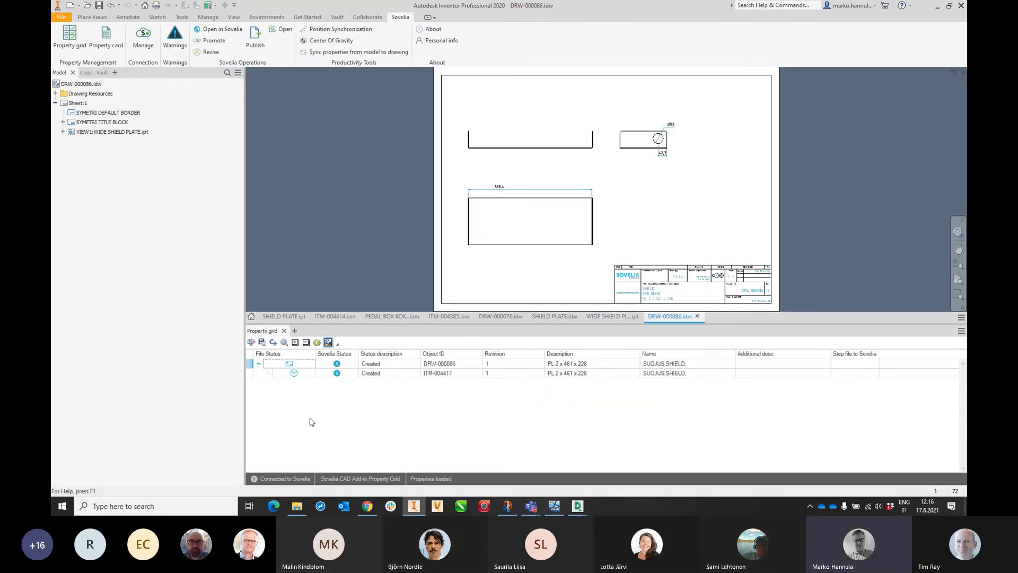
pyautogui.click(391, 365)
pyautogui.keyDown('shift'); pyautogui.click(395, 374); pyautogui.keyUp('shift')
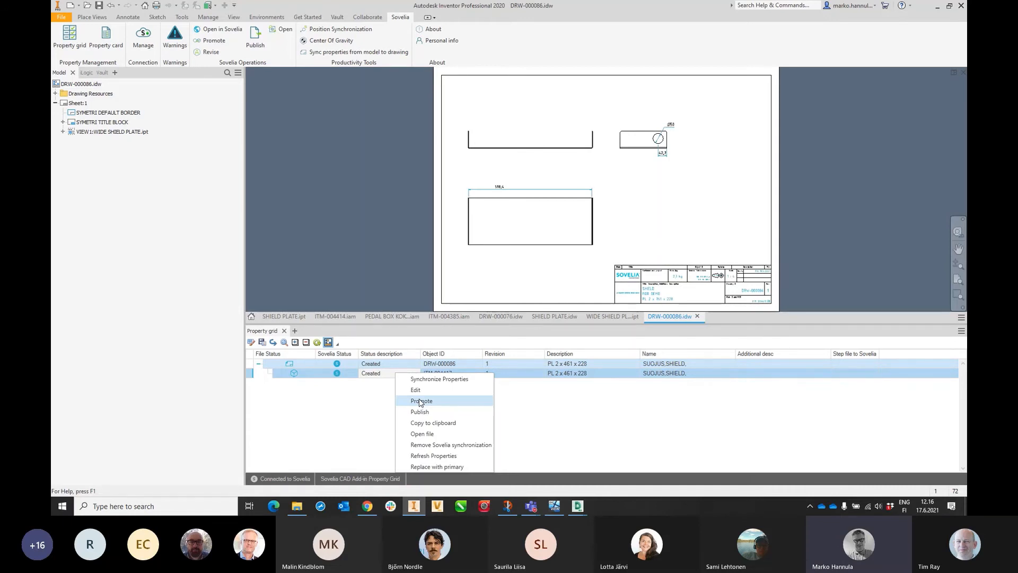
pyautogui.click(357, 272)
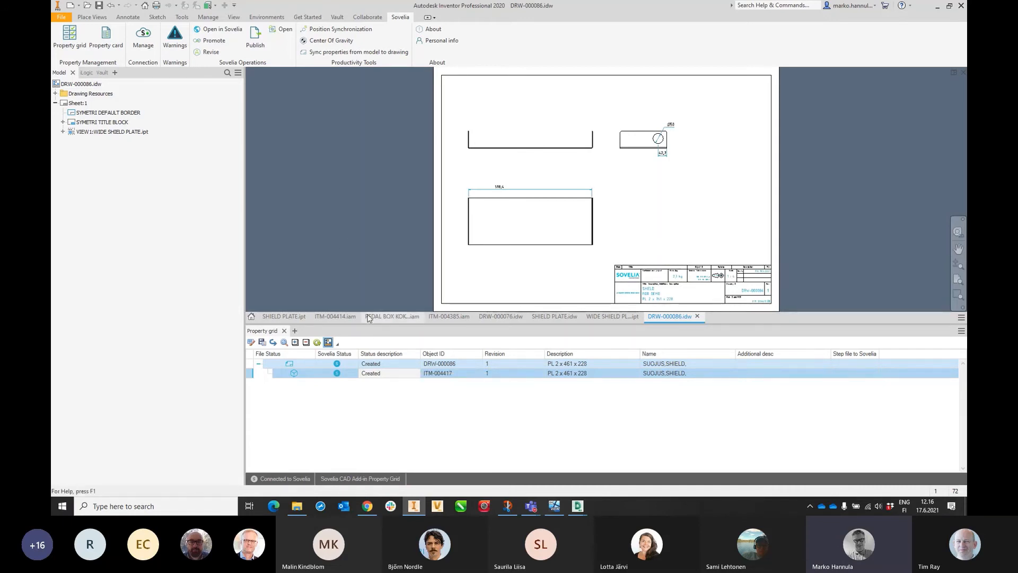
# Step: Set up a clone of SÄÄTÖHOLKKI L25.ipt, the sleeve next to the end bolt in the ITM-004414.iam pedal assembly
pyautogui.click(338, 317)
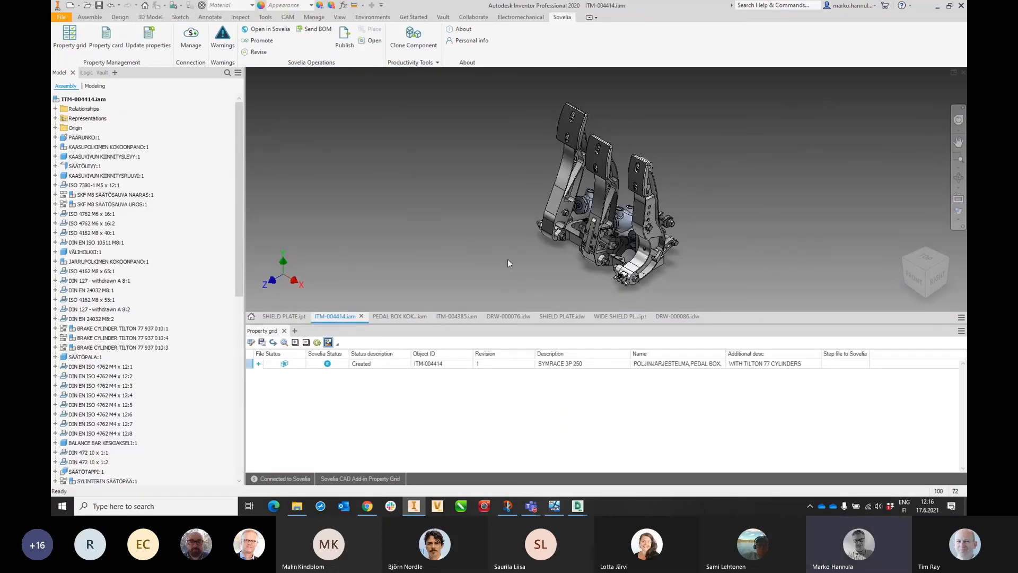
pyautogui.keyDown('shift'); pyautogui.moveTo(549, 269); pyautogui.dragTo(408, 270, button='middle'); pyautogui.keyUp('shift')
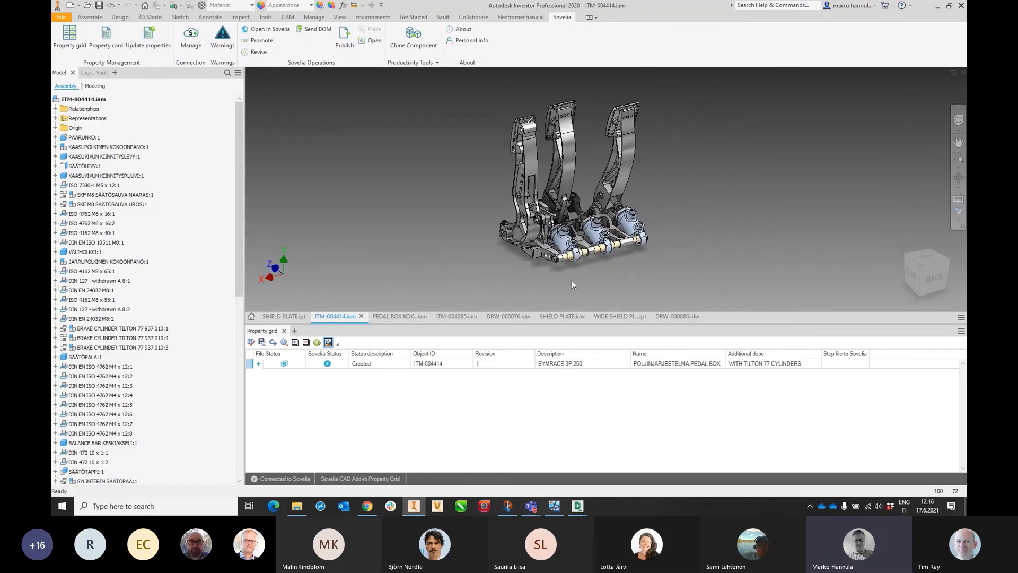
pyautogui.scroll(6, 566, 268)
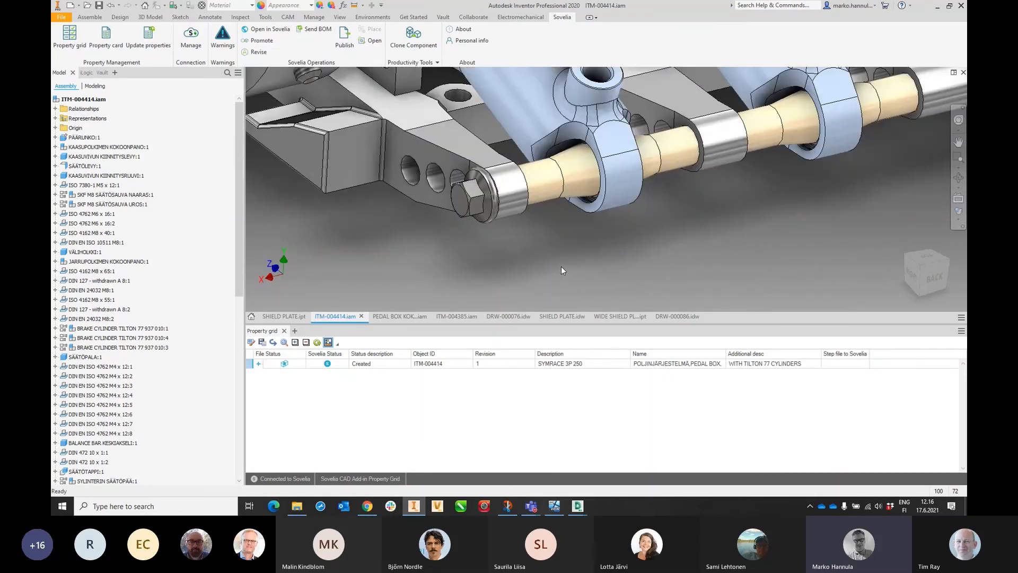
pyautogui.click(562, 189)
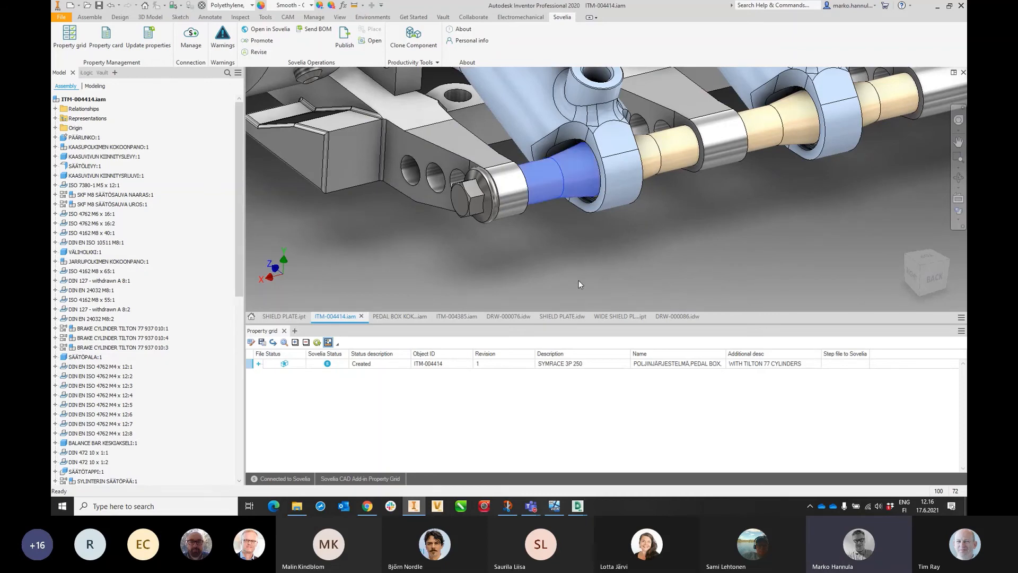
pyautogui.click(407, 38)
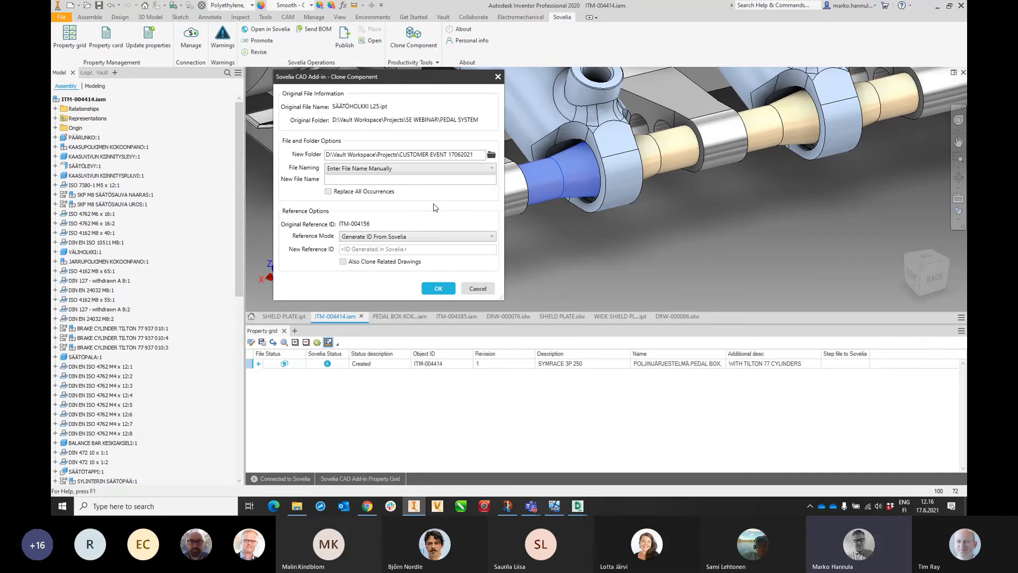
pyautogui.moveTo(406, 81); pyautogui.dragTo(381, 83)
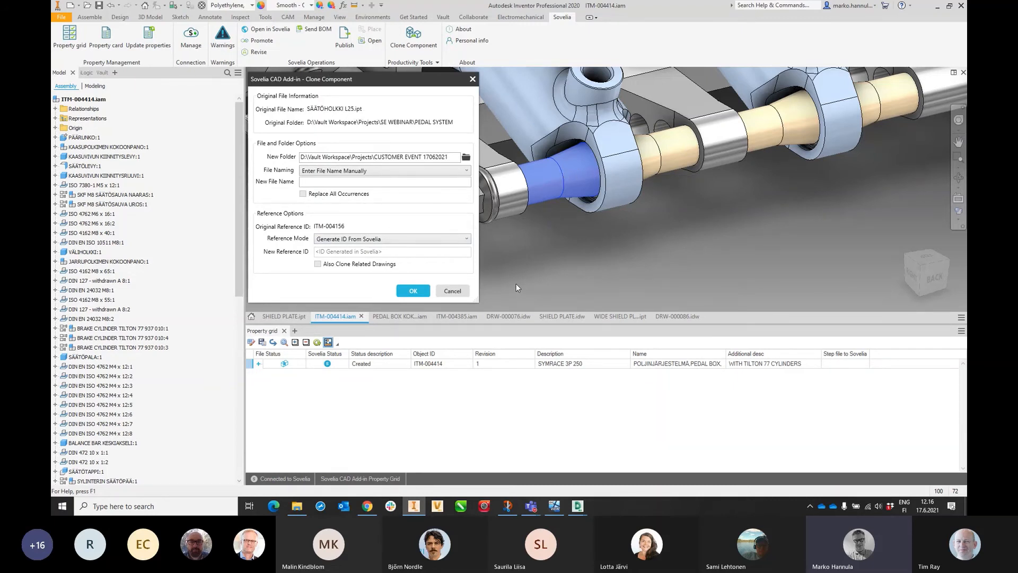
# Step: Name the sleeve clone by its Sovelia ID, create it without replacing all occurrences, and open the cloned part
pyautogui.click(419, 293)
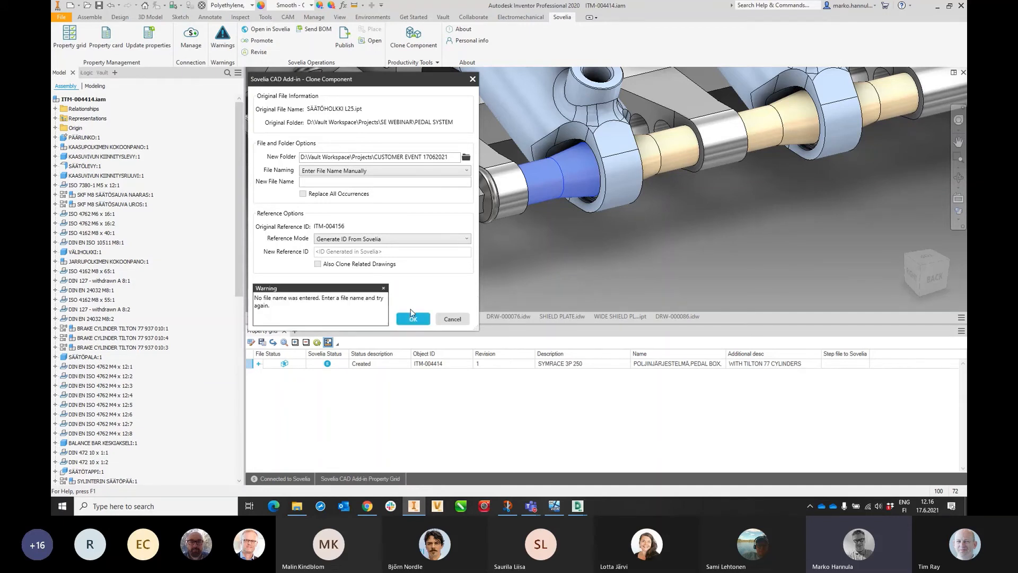
pyautogui.click(382, 171)
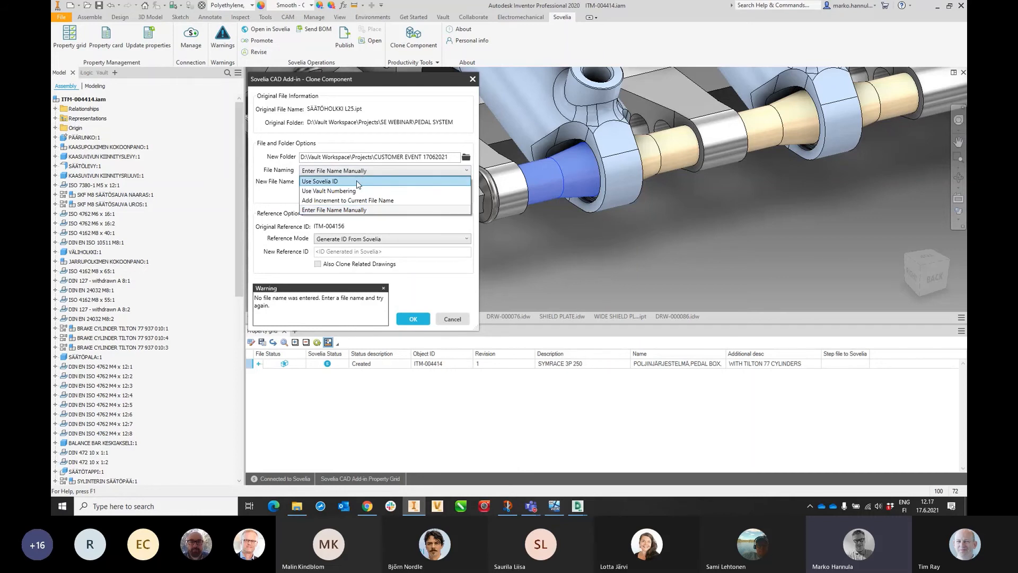
pyautogui.click(371, 181)
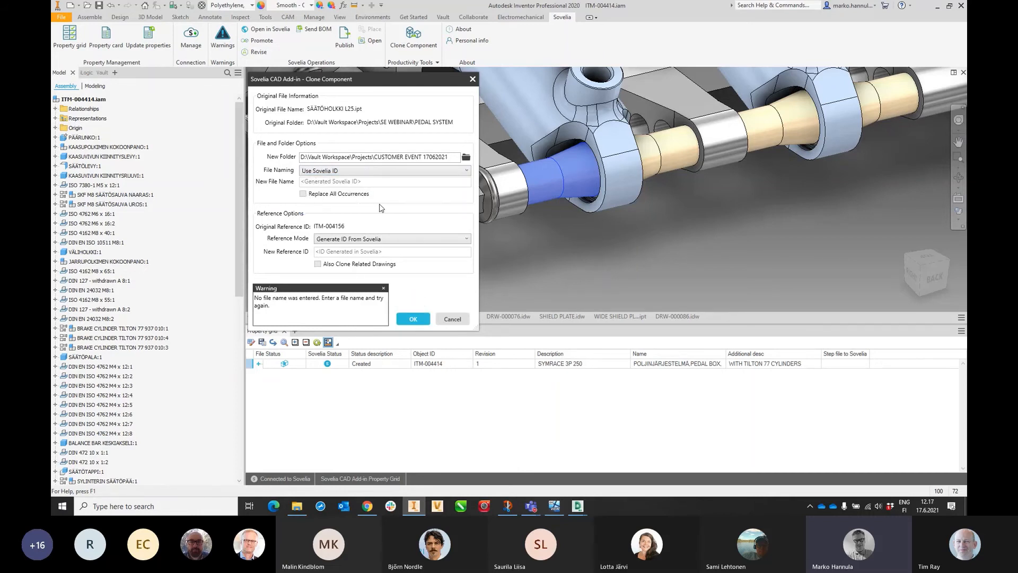
pyautogui.click(412, 319)
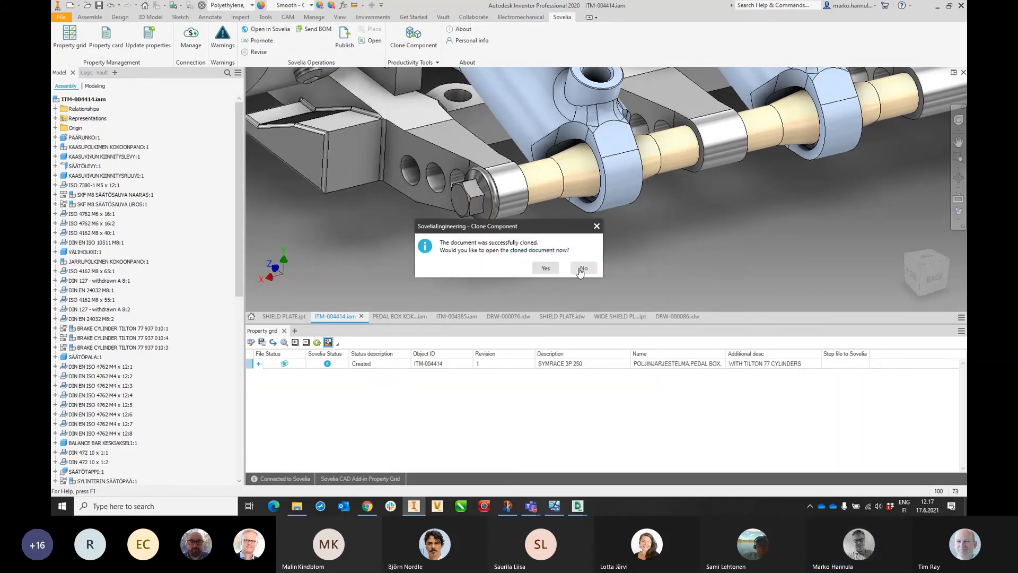
pyautogui.hotkey('alt', 'Tab')
pyautogui.hotkey('alt', 'Tab')
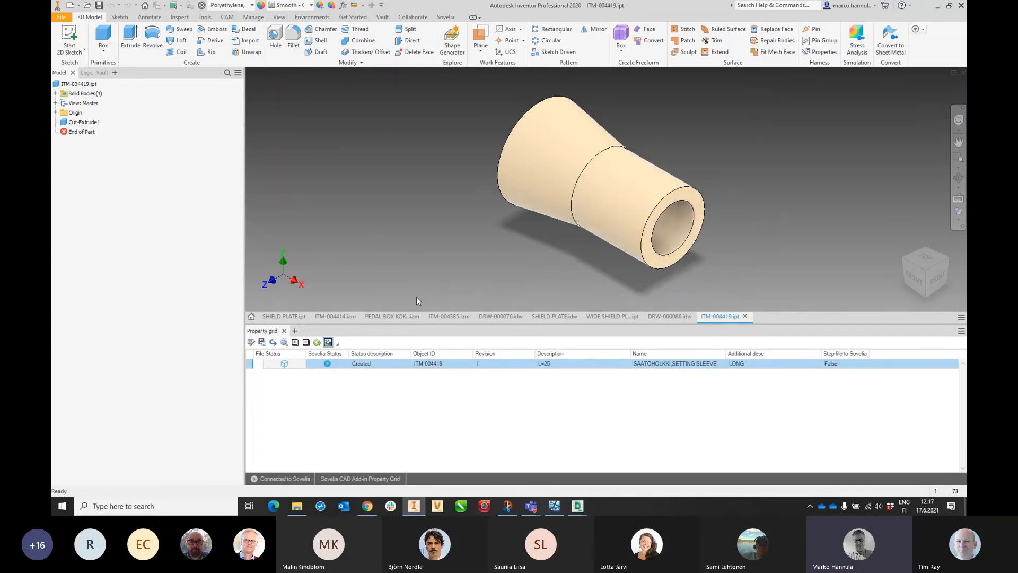
# Step: Return to the ITM-004414.iam assembly and select the end sleeve to compare the cloned occurrence with the other sleeves
pyautogui.click(393, 316)
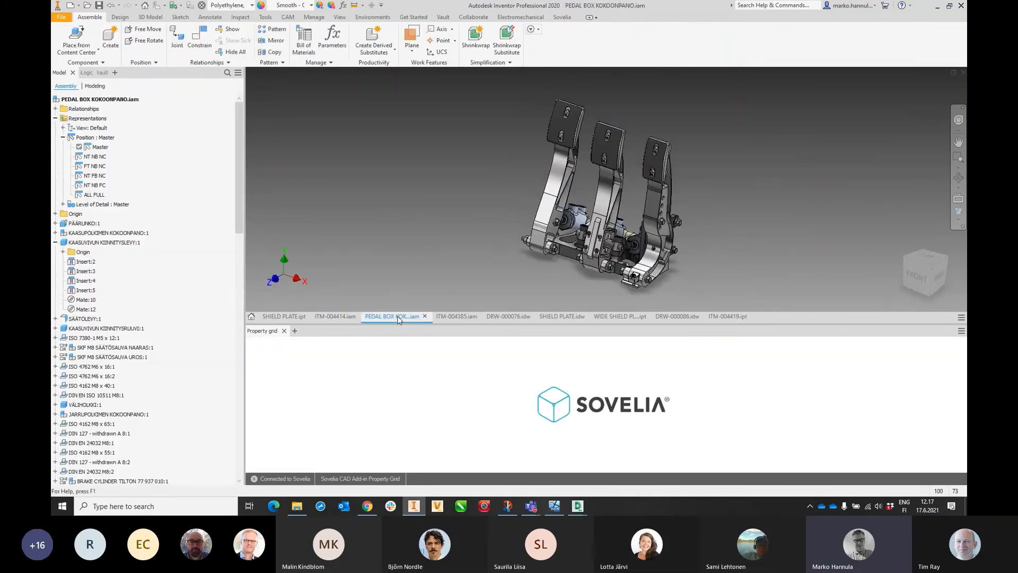
pyautogui.click(335, 316)
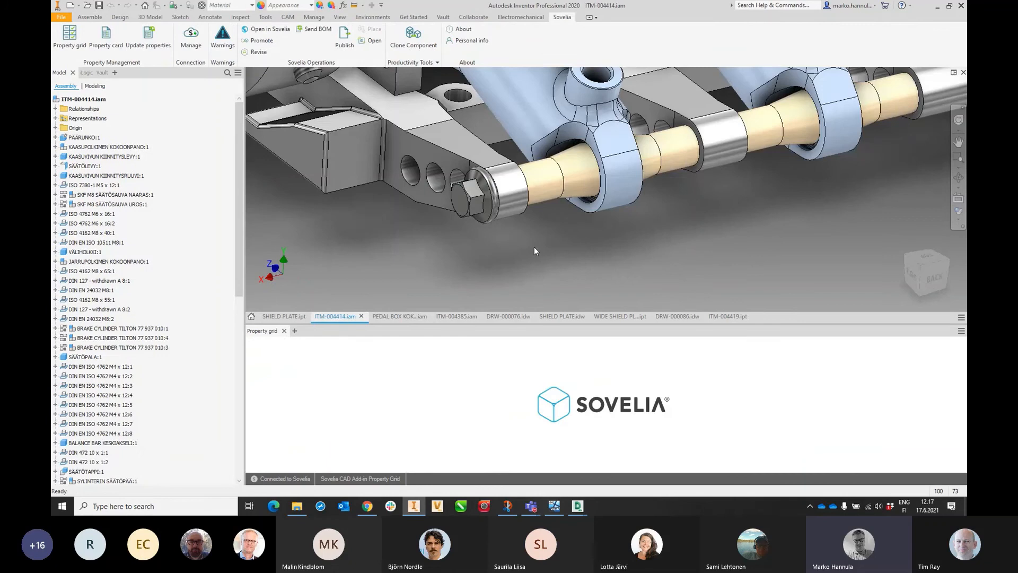
pyautogui.click(541, 185)
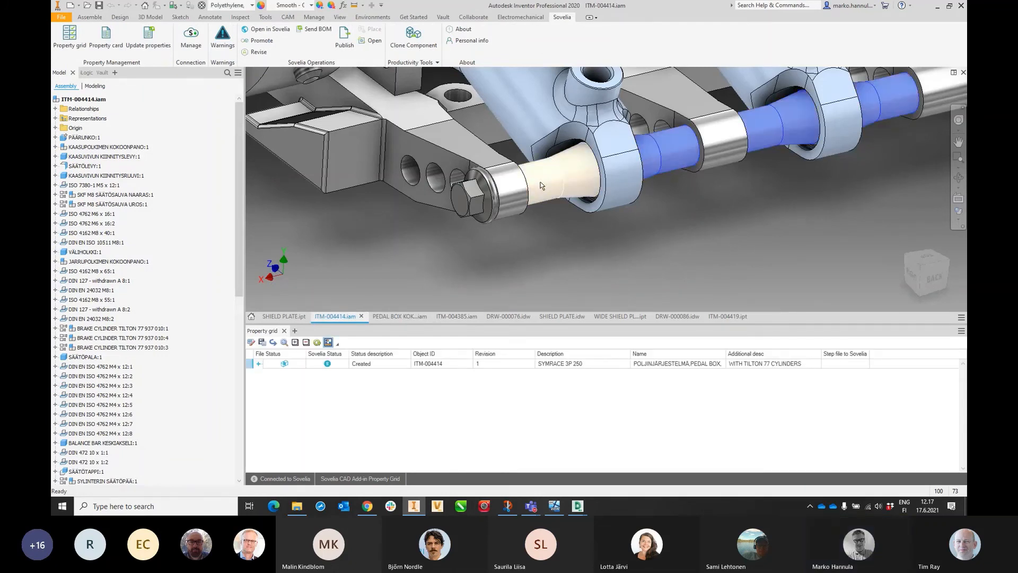
pyautogui.moveTo(554, 197)
pyautogui.click(554, 198)
pyautogui.click(547, 182)
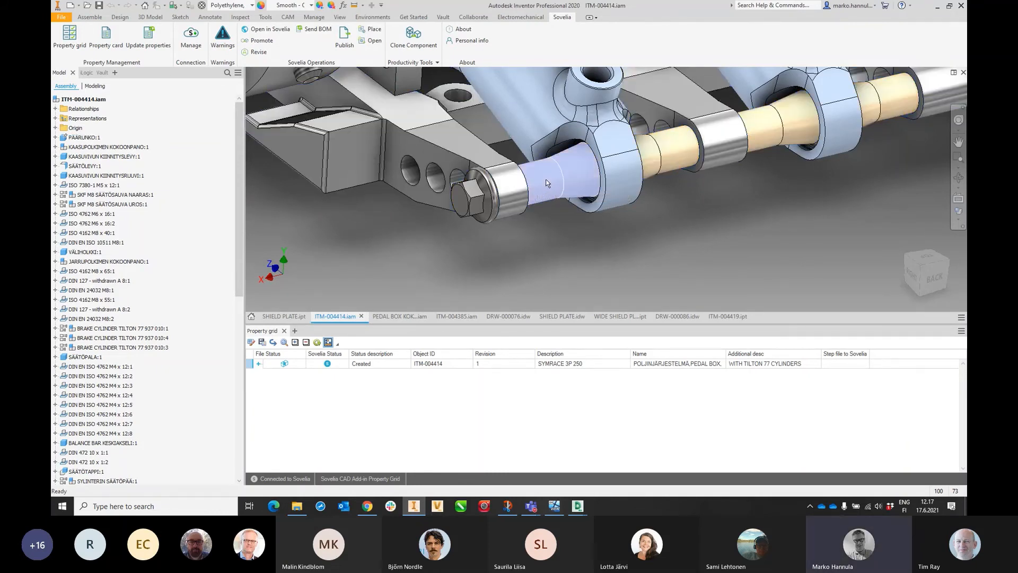
# Step: Start placing a component from Sovelia into the pedal assembly and search the own design items of type 04-Frames
pyautogui.moveTo(551, 276); pyautogui.dragTo(551, 274, button='middle')
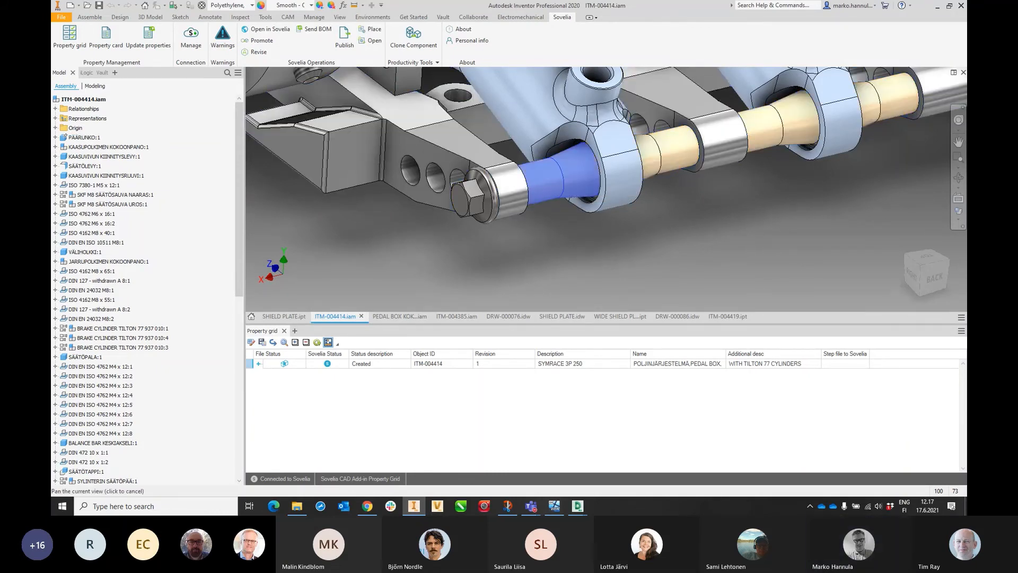
pyautogui.press('Home')
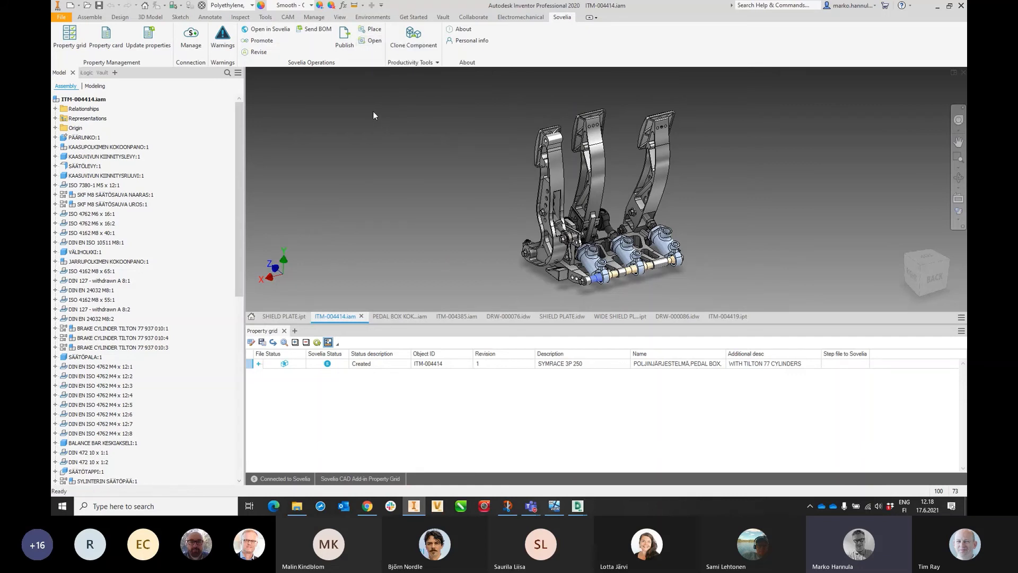
pyautogui.click(373, 30)
pyautogui.click(304, 119)
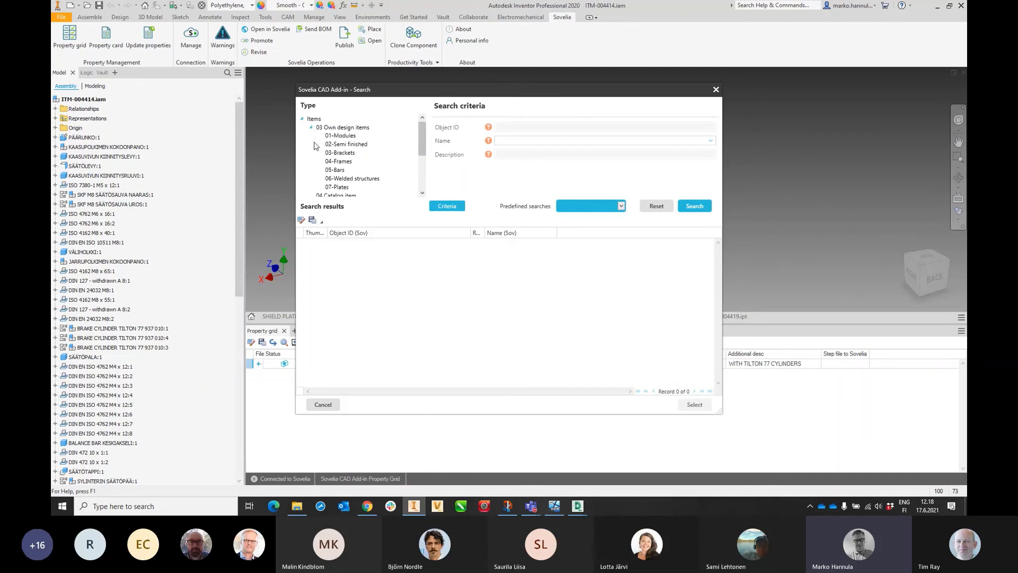
pyautogui.click(338, 161)
pyautogui.click(693, 207)
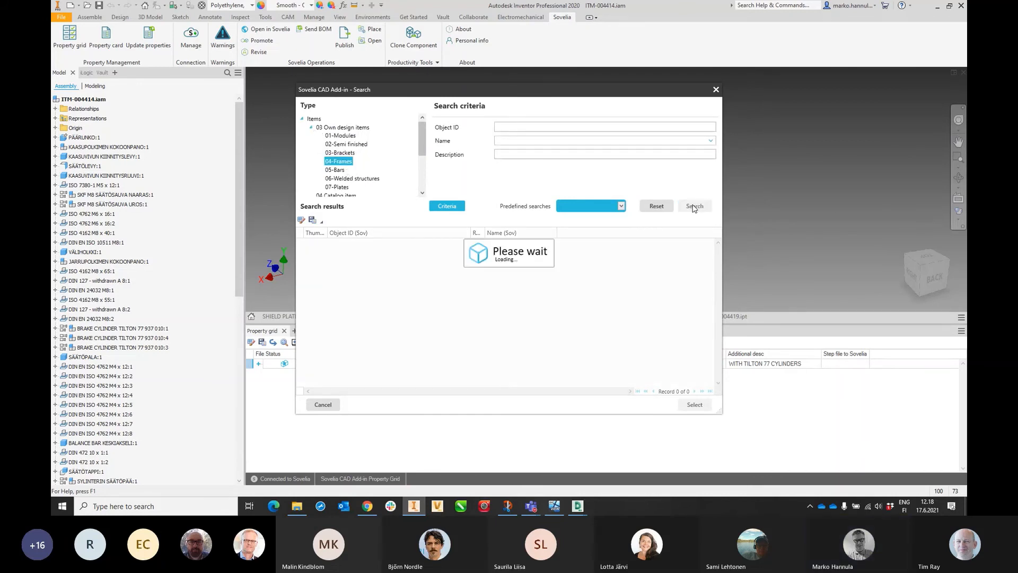
# Step: Place one instance of the ITM-004385 revision 2 cradle frame in free space beside the pedal box
pyautogui.click(371, 249)
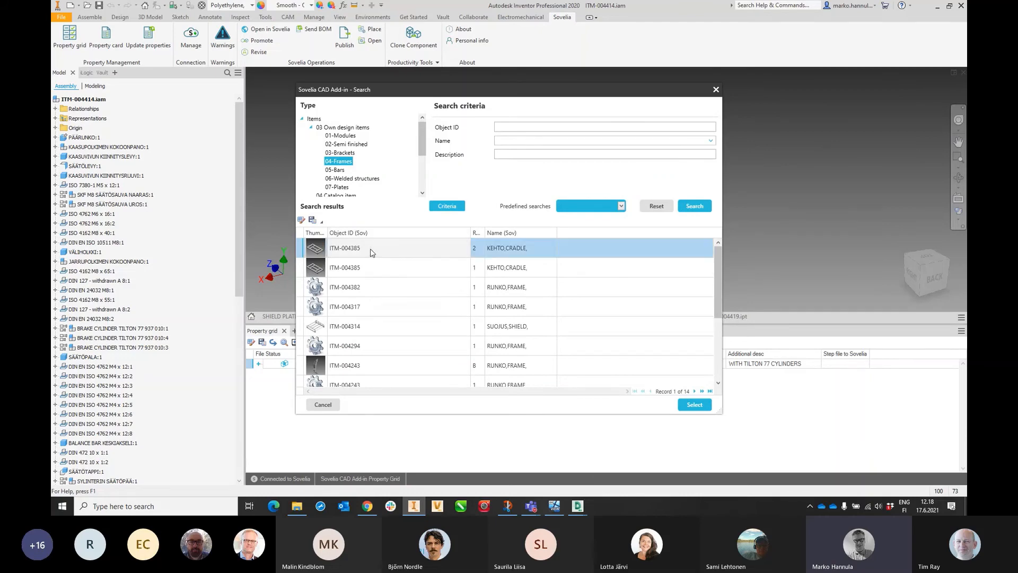
pyautogui.click(695, 405)
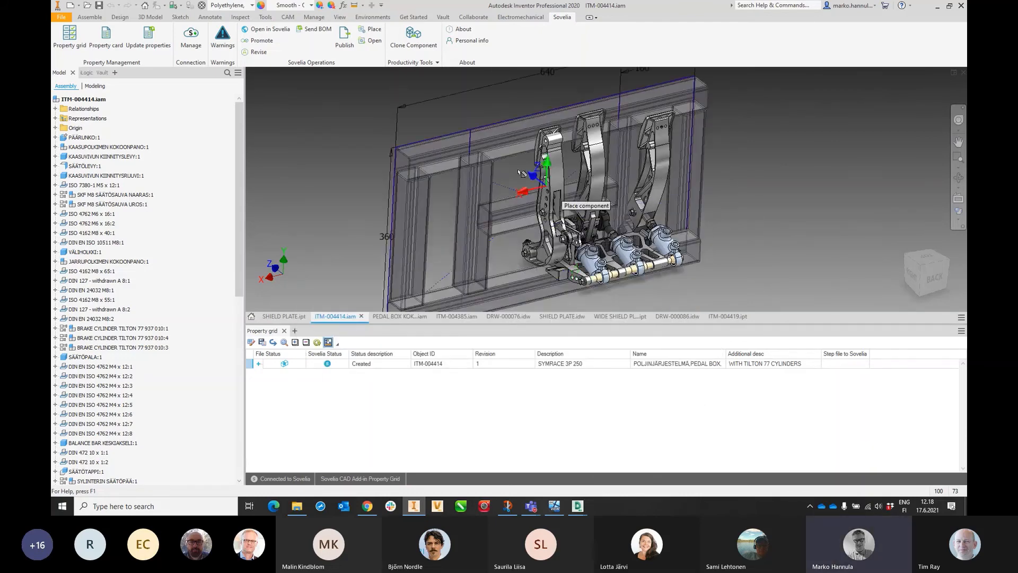
pyautogui.scroll(7, 516, 218)
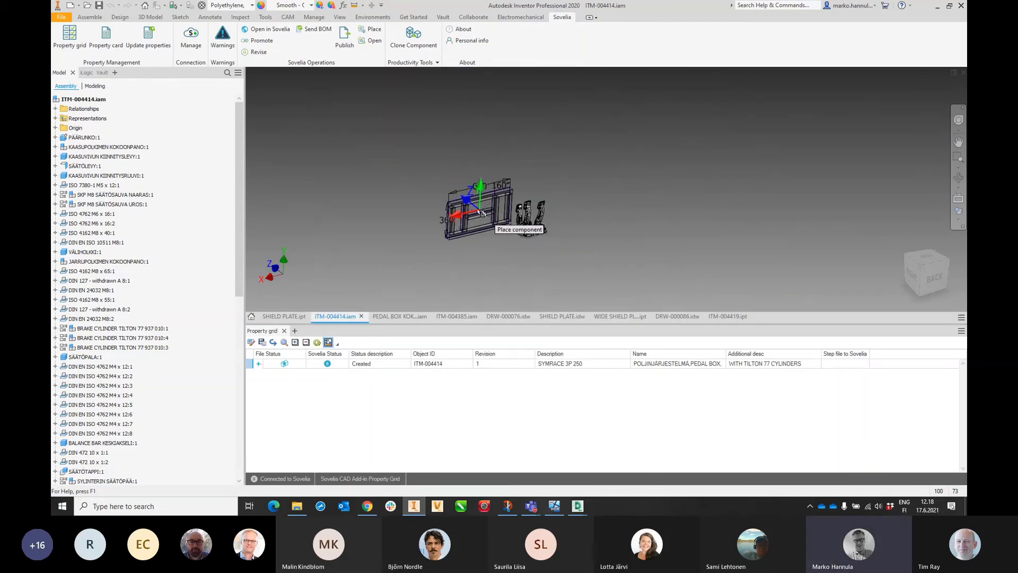
pyautogui.click(487, 211)
pyautogui.rightClick(631, 141)
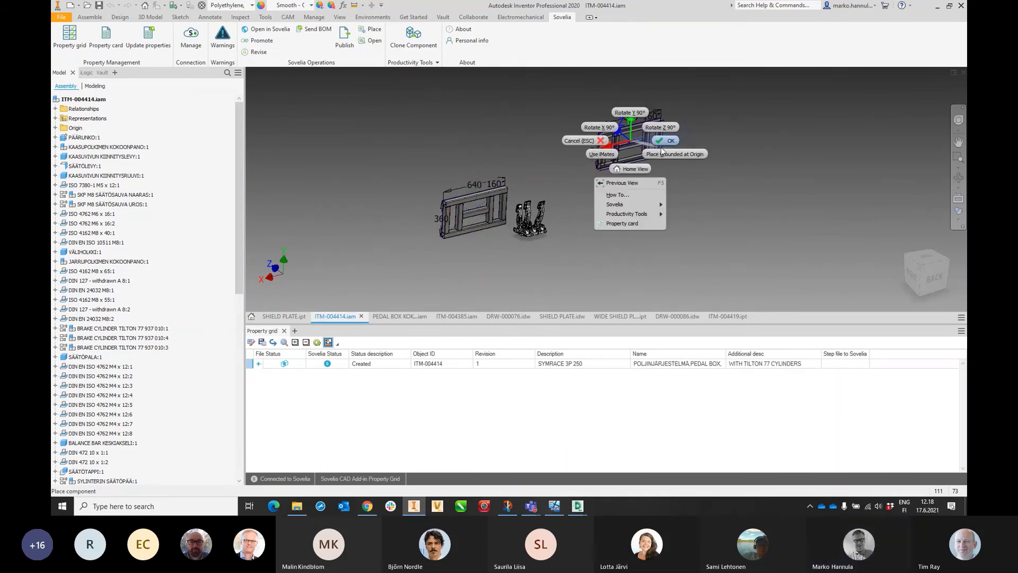
pyautogui.click(643, 140)
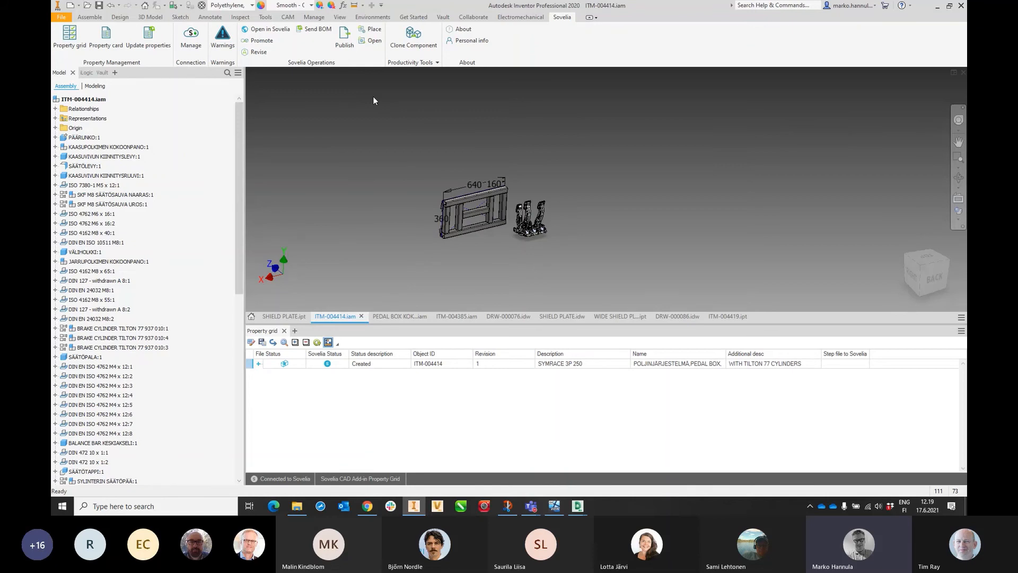
# Step: Search Sovelia for items of type 04 Catalog item and open the nut ITM-004393
pyautogui.click(375, 41)
pyautogui.click(303, 145)
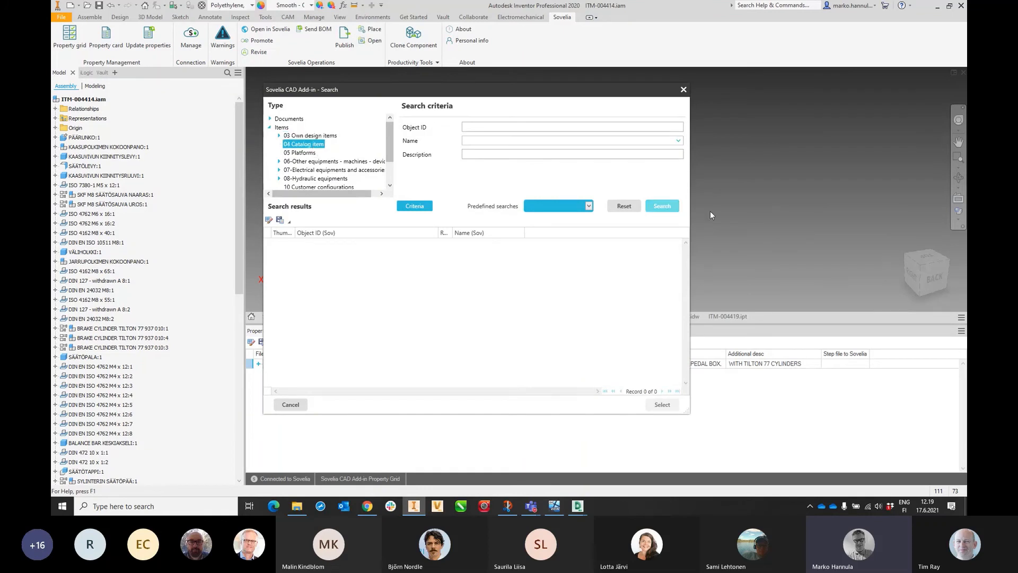
pyautogui.click(673, 208)
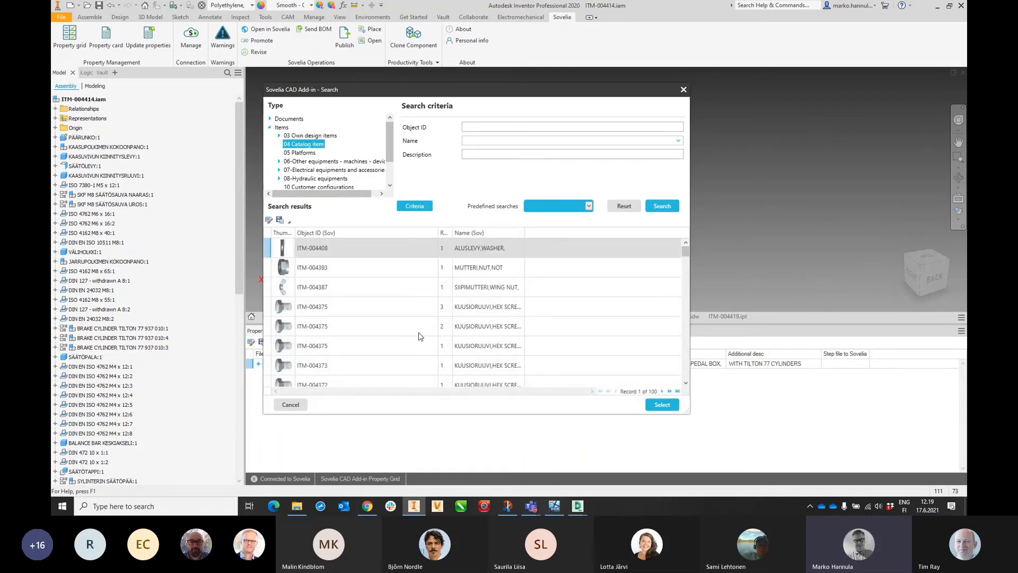
pyautogui.click(319, 270)
pyautogui.click(664, 405)
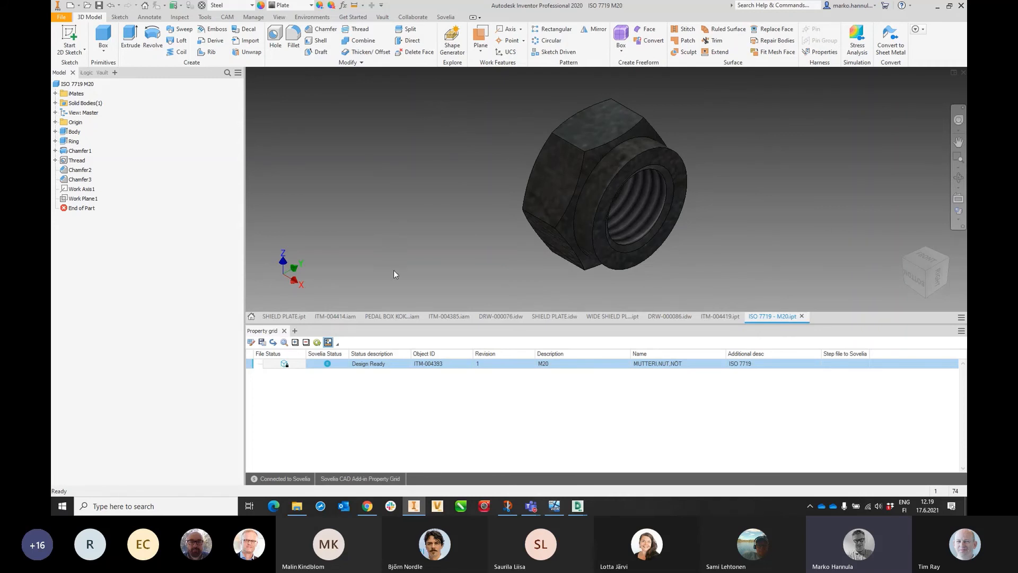
# Step: Return to the ITM-004414.iam assembly and check which component placement sources are available, including Content Center
pyautogui.click(390, 316)
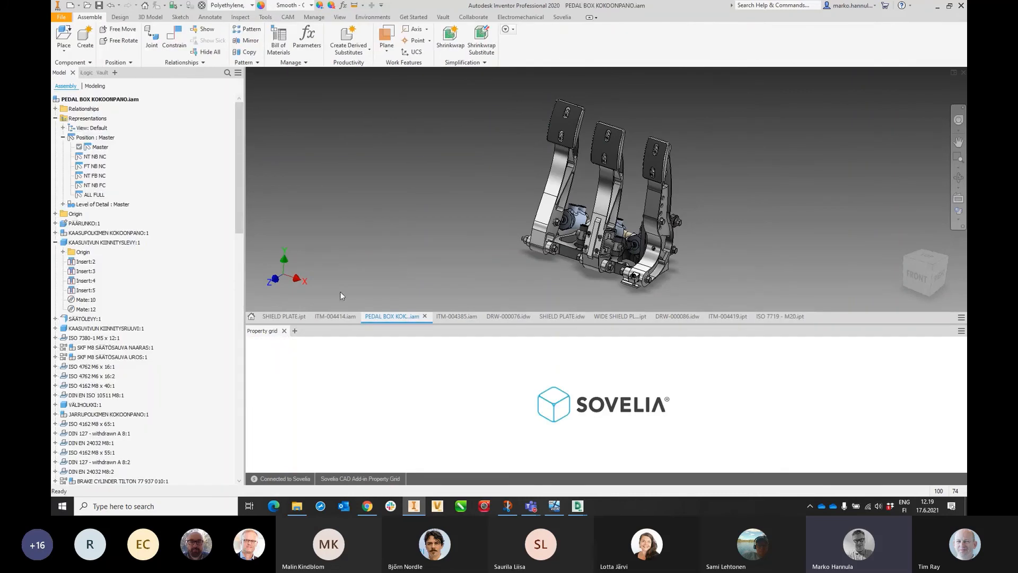
pyautogui.click(335, 316)
pyautogui.scroll(5, 621, 234)
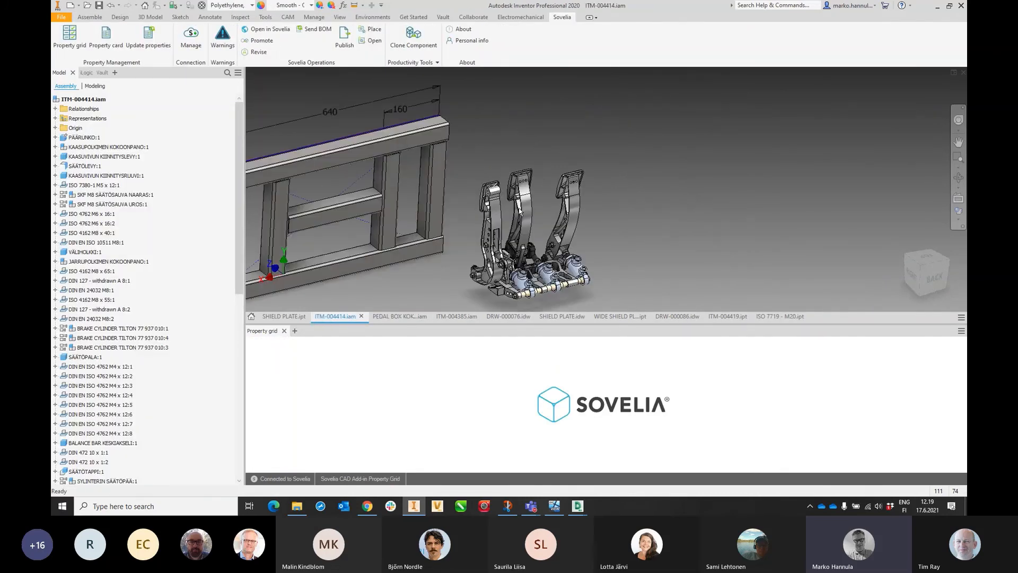
pyautogui.click(89, 17)
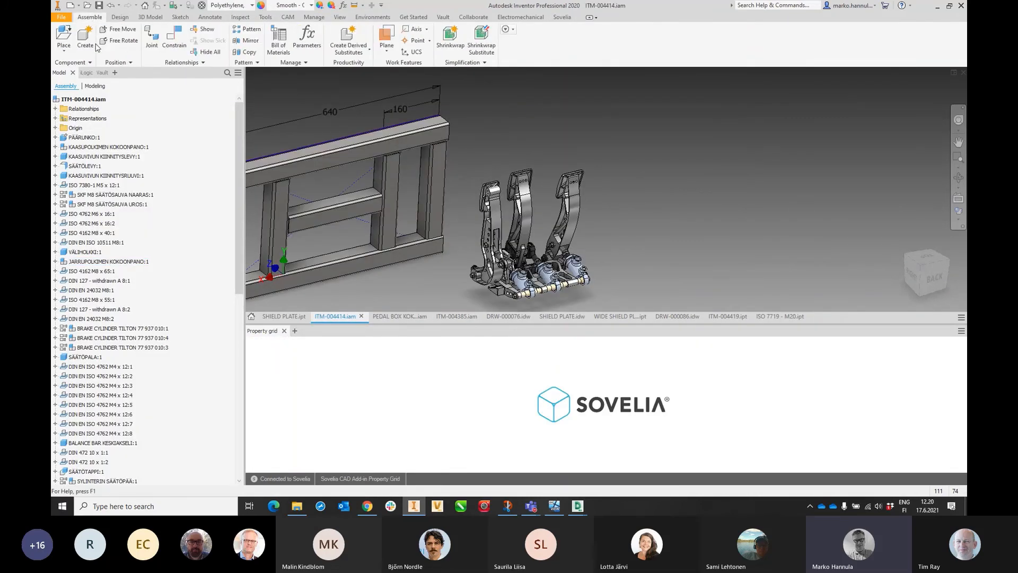
pyautogui.click(64, 49)
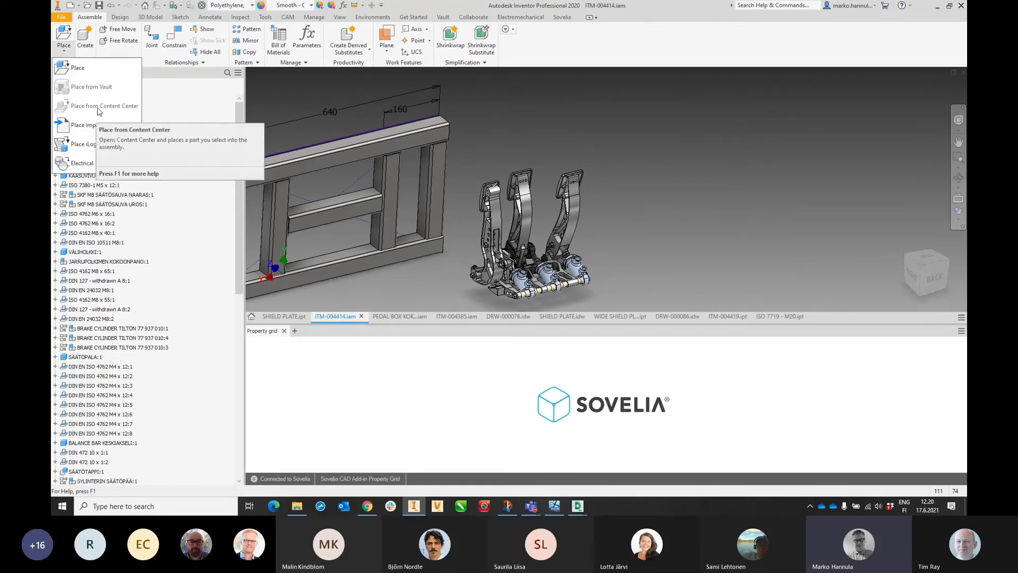
pyautogui.click(666, 129)
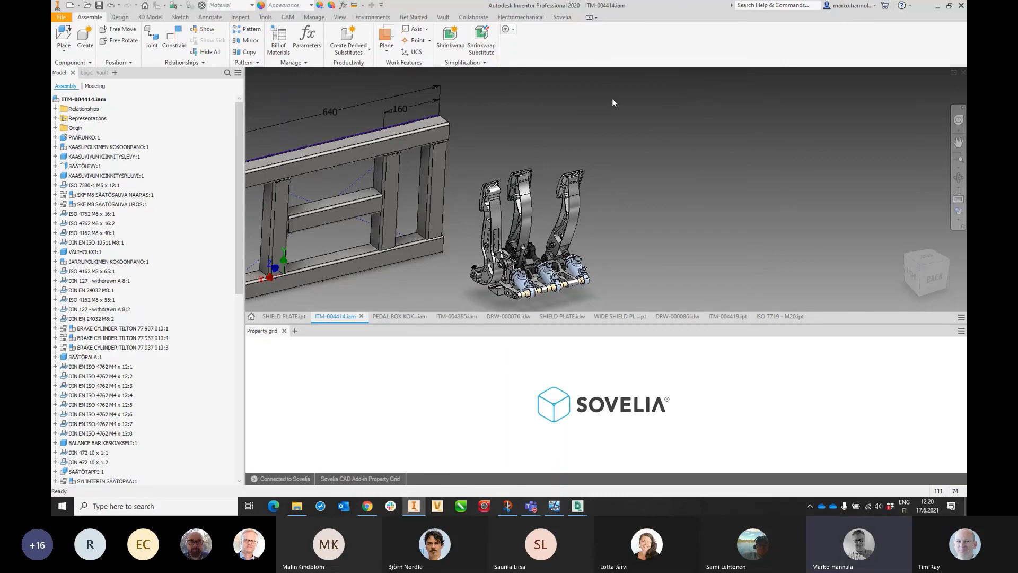
# Step: Set the Content Center access option to Autodesk Vault Server in the application options
pyautogui.scroll(-1, 592, 143)
pyautogui.press('Home')
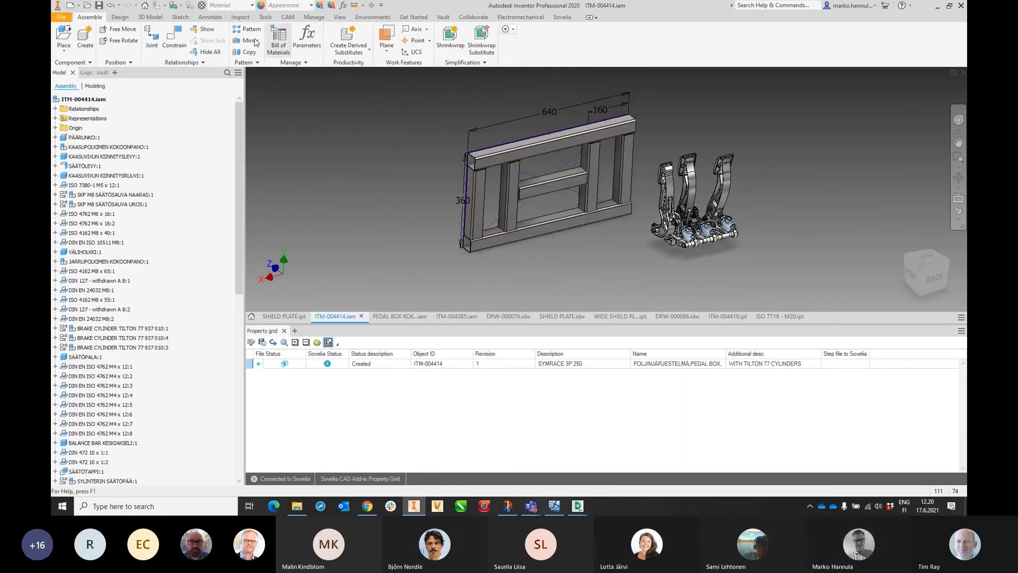
pyautogui.click(265, 17)
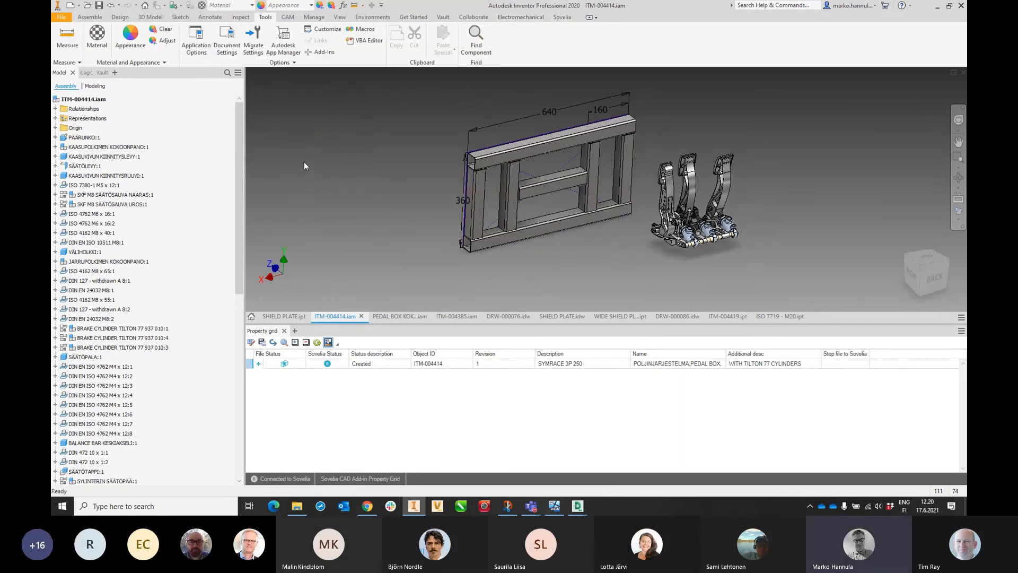
pyautogui.click(187, 50)
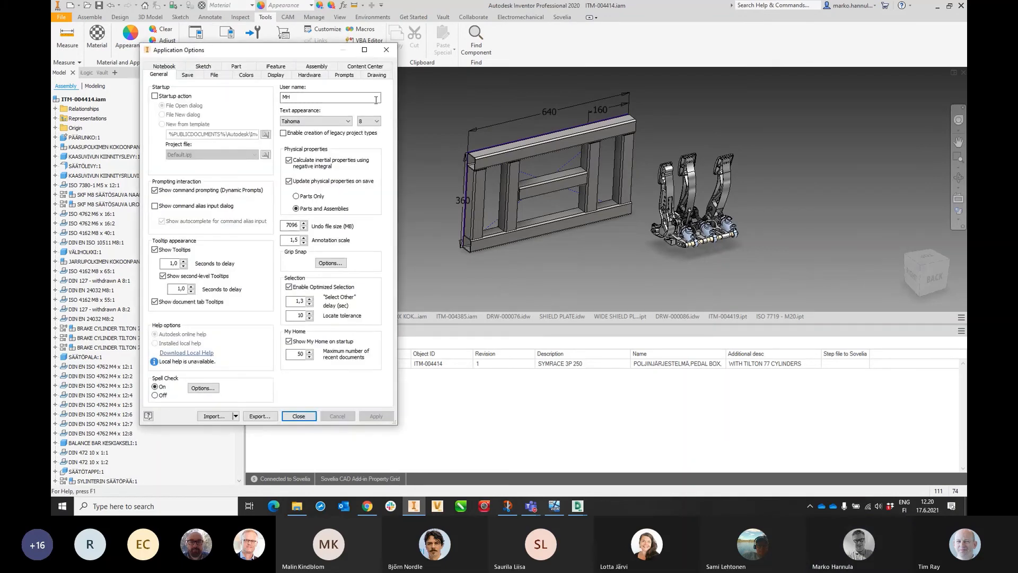
pyautogui.click(373, 67)
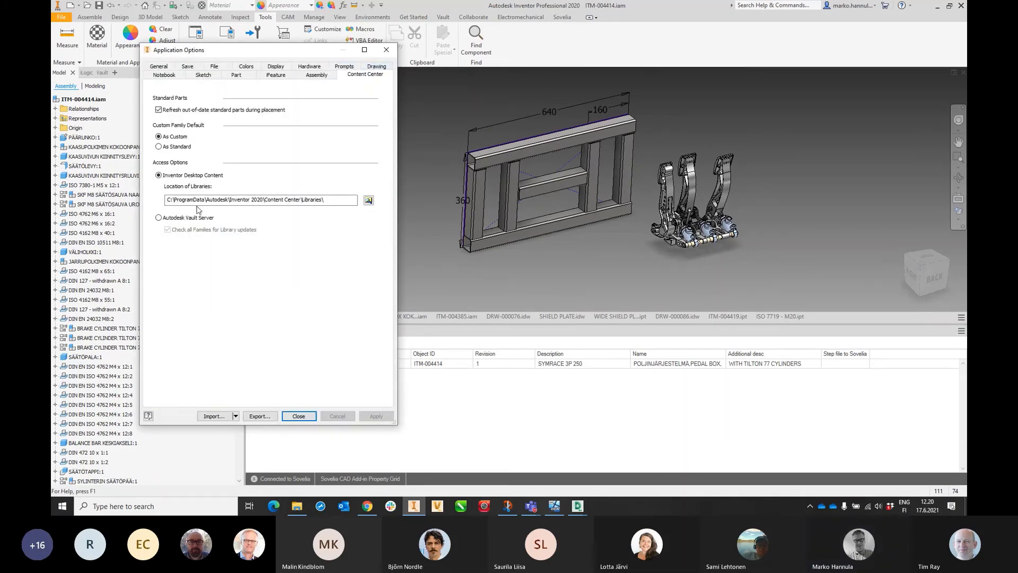
pyautogui.click(164, 219)
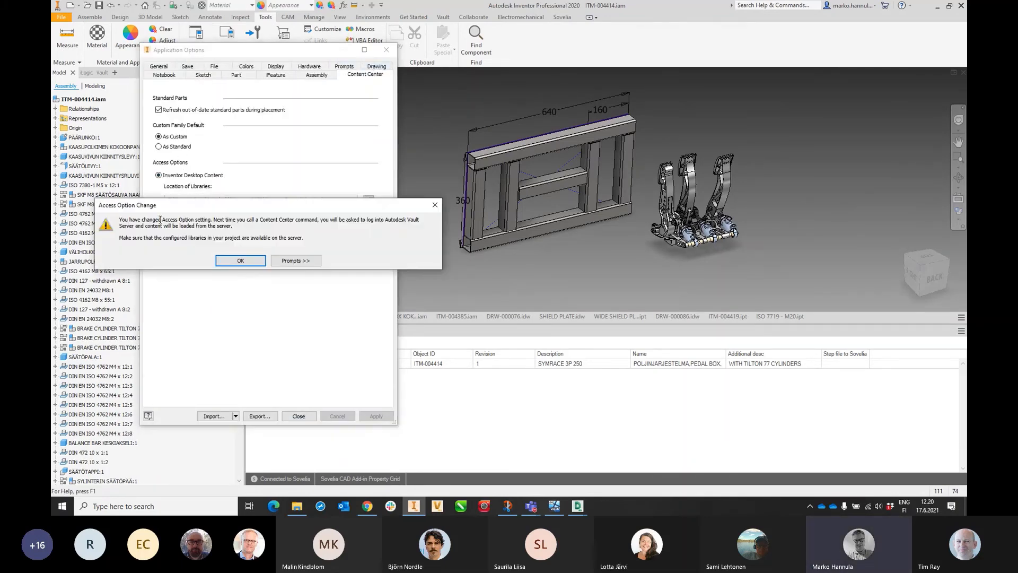
pyautogui.click(242, 260)
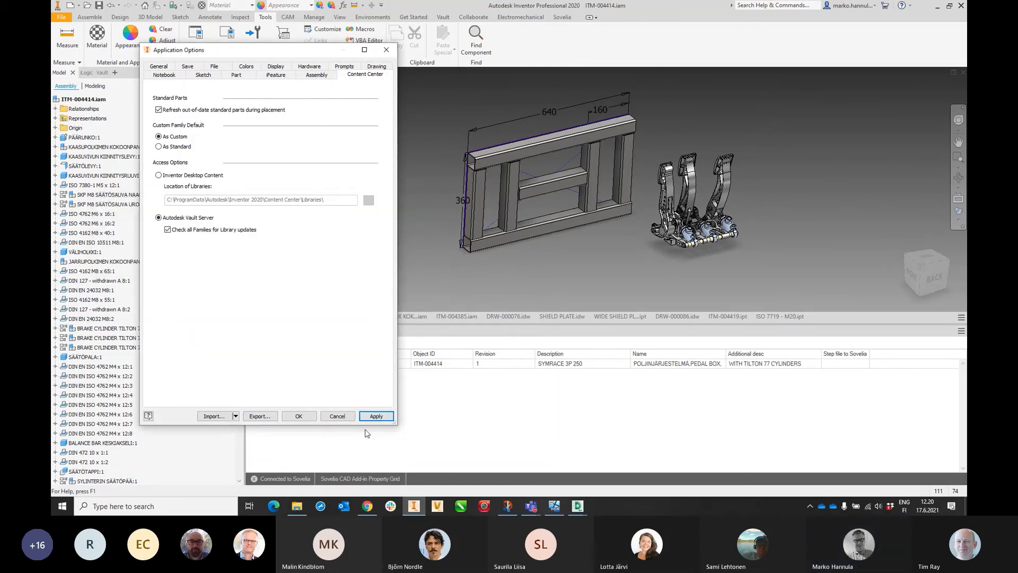
pyautogui.click(298, 417)
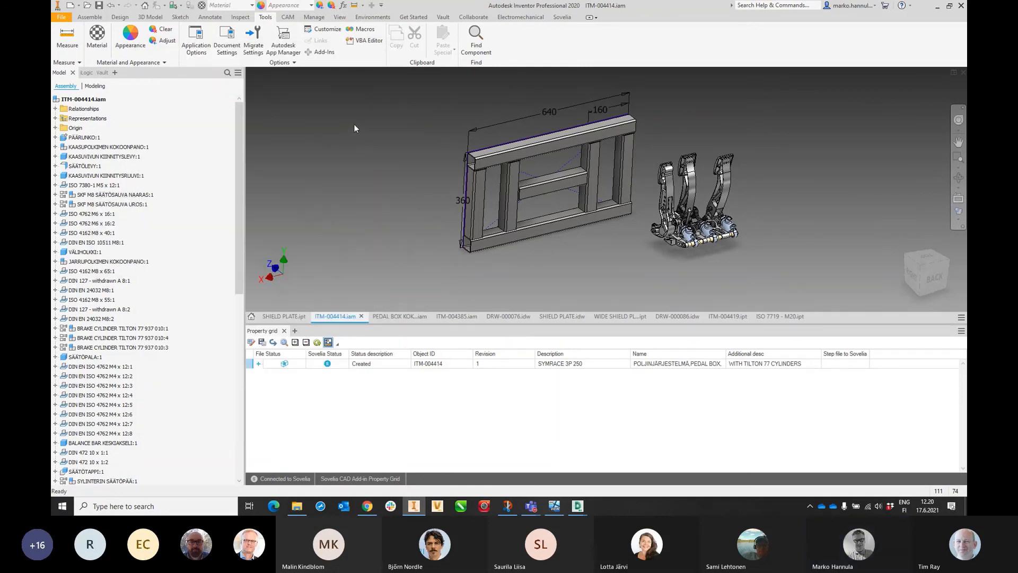
# Step: Choose the DIN 84 screw from the Content Center's Socket Head bolts for placement beside the frame
pyautogui.click(90, 17)
pyautogui.click(61, 53)
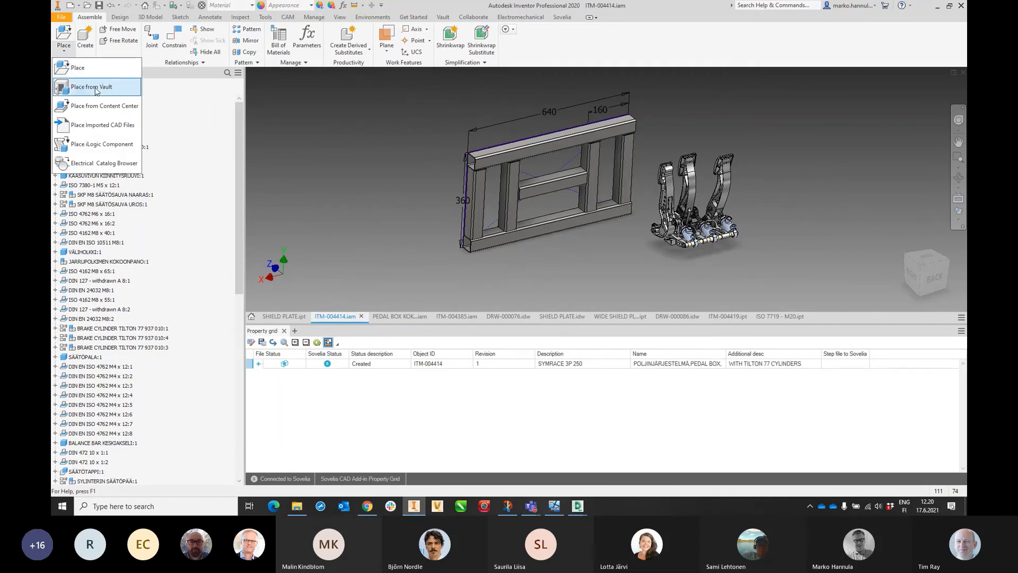
pyautogui.click(91, 104)
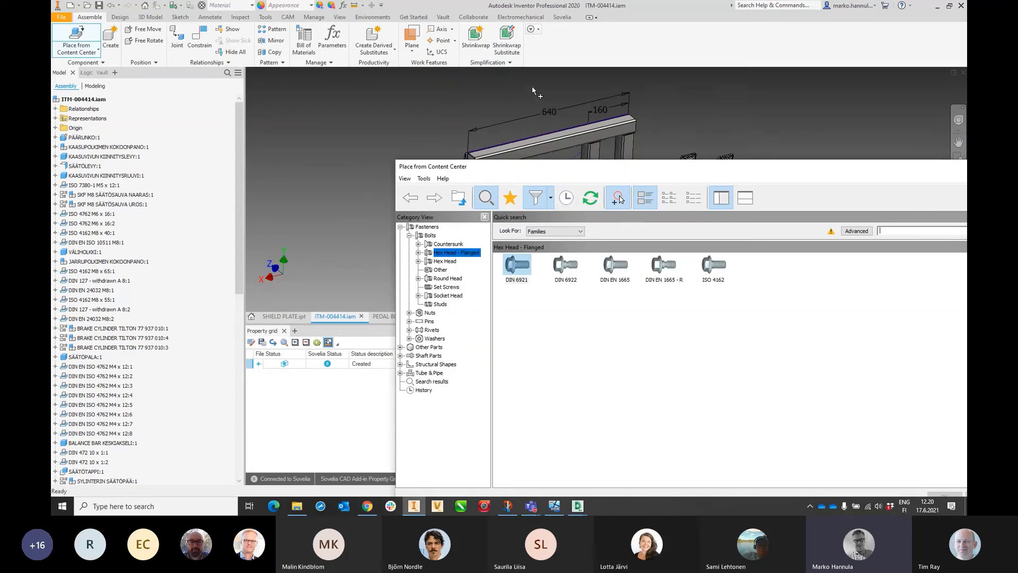
pyautogui.moveTo(535, 166); pyautogui.dragTo(465, 106)
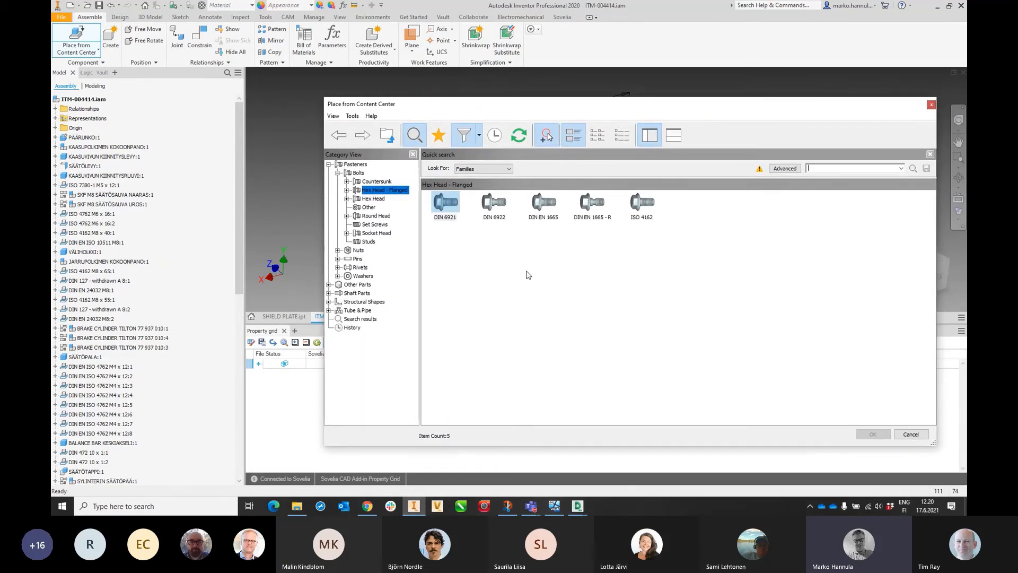
pyautogui.click(378, 234)
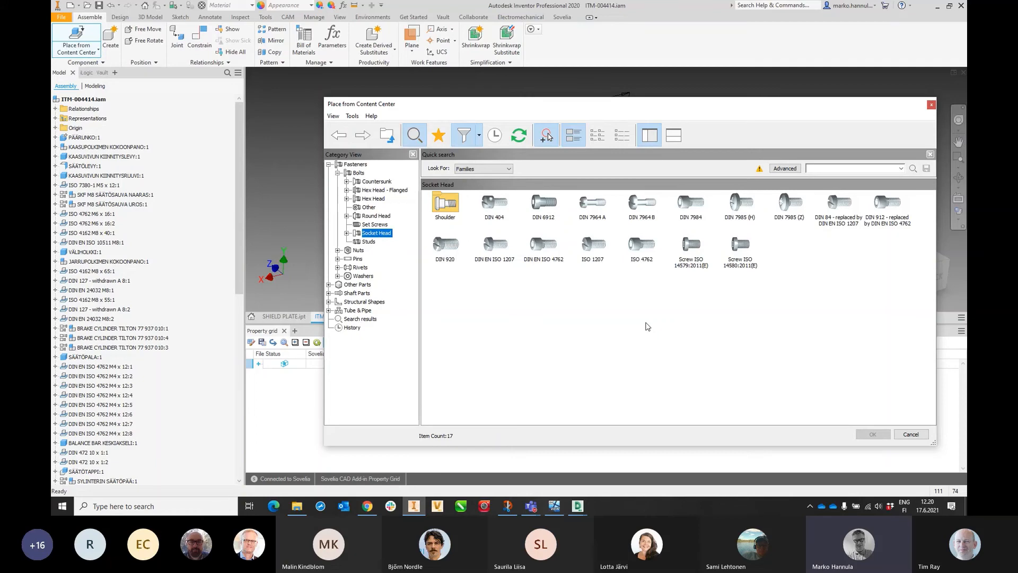
pyautogui.doubleClick(843, 205)
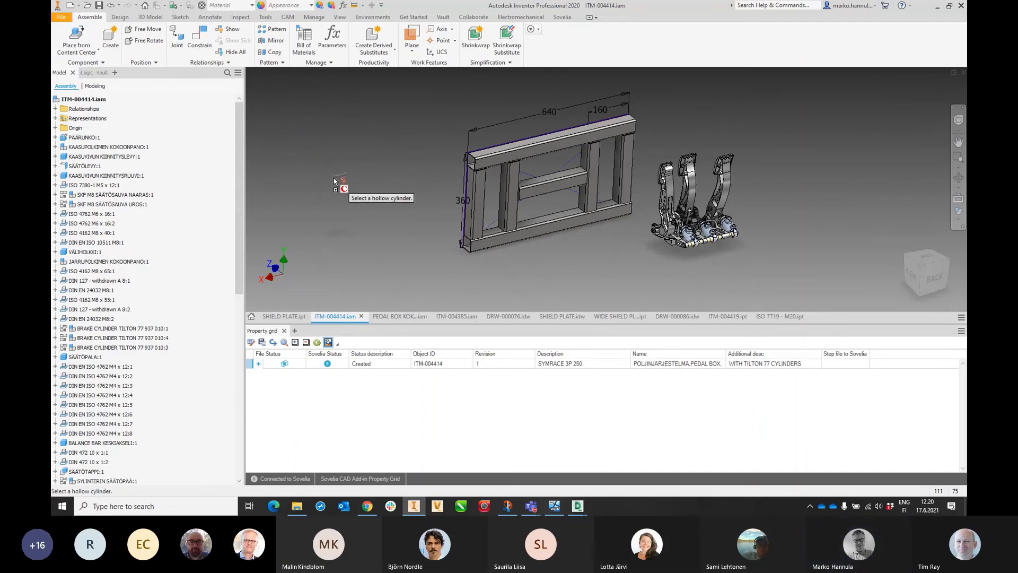
pyautogui.click(379, 235)
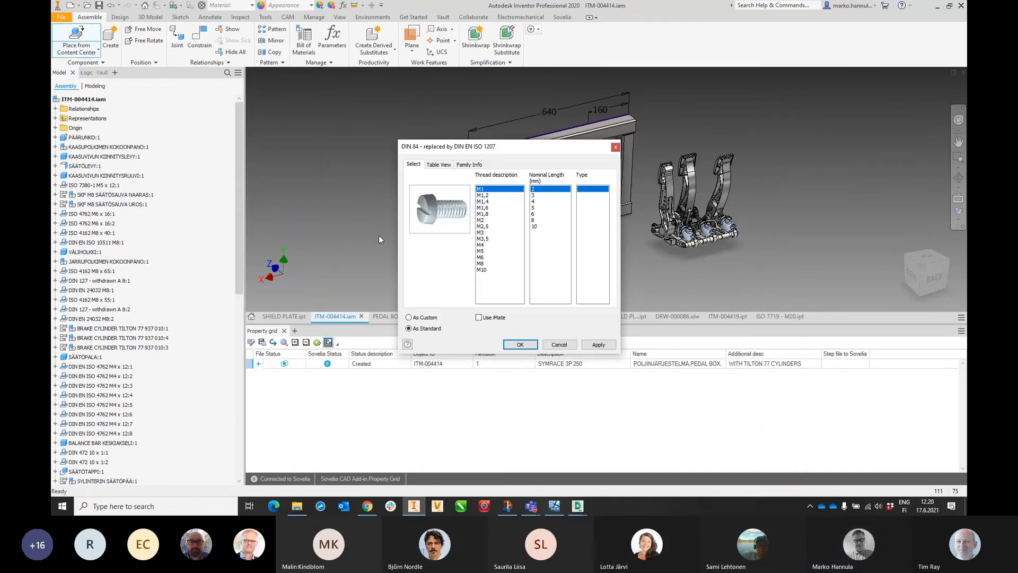
# Step: Size the DIN 84 screw as M6 with a nominal length of 22 mm and place one instance beside the frame
pyautogui.click(483, 257)
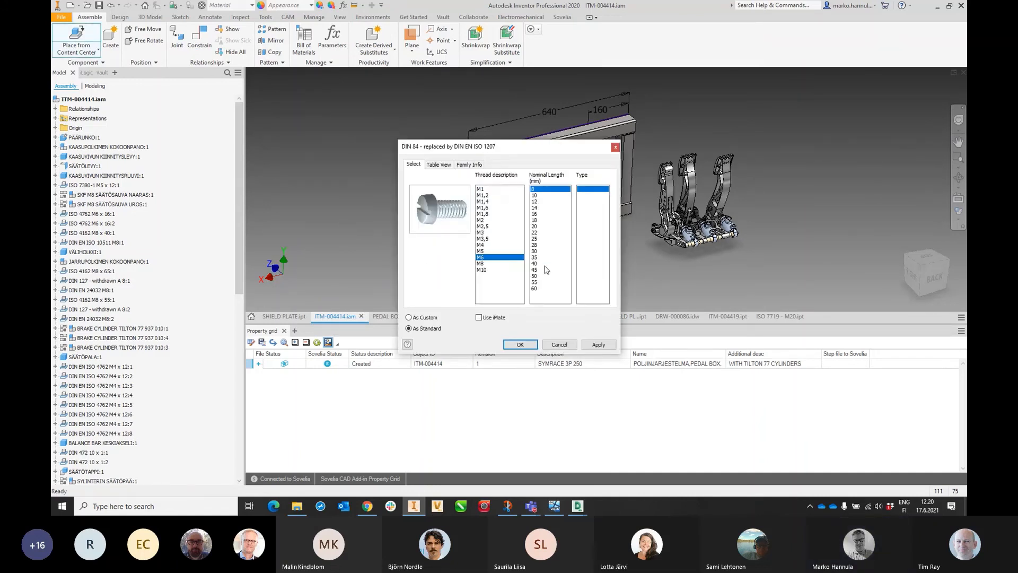
pyautogui.click(542, 233)
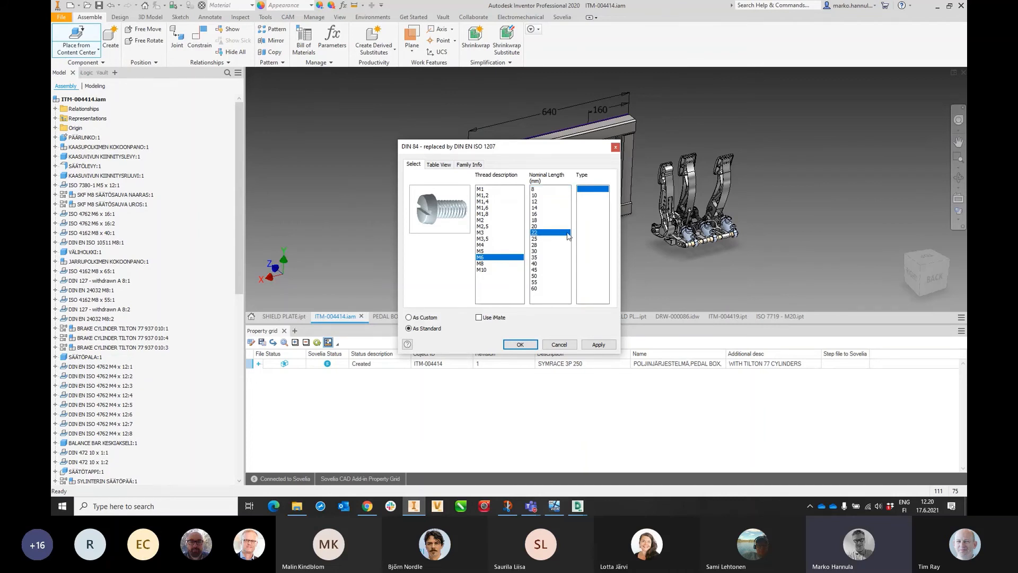
pyautogui.click(520, 344)
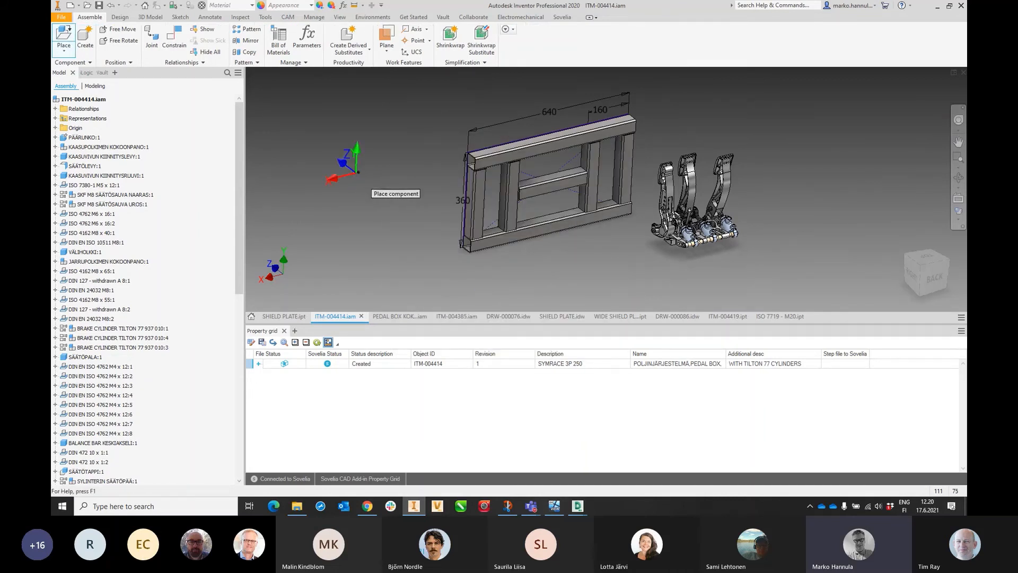
pyautogui.rightClick(317, 131)
pyautogui.click(350, 130)
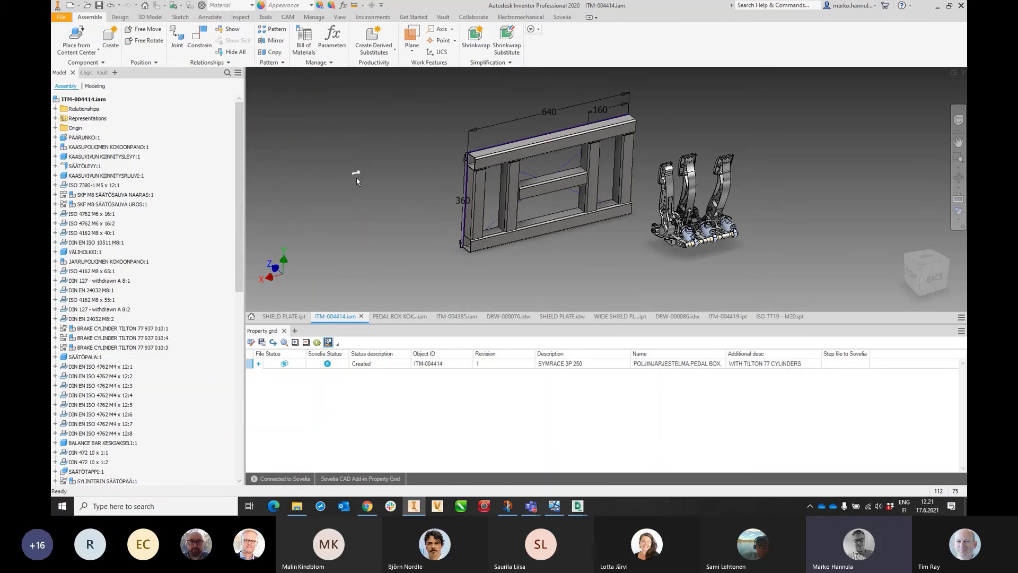
# Step: Open the placed DIN 84 screw's iProperties and examine its file location, summary and project information
pyautogui.scroll(5, 361, 170)
pyautogui.scroll(2, 361, 166)
pyautogui.rightClick(424, 154)
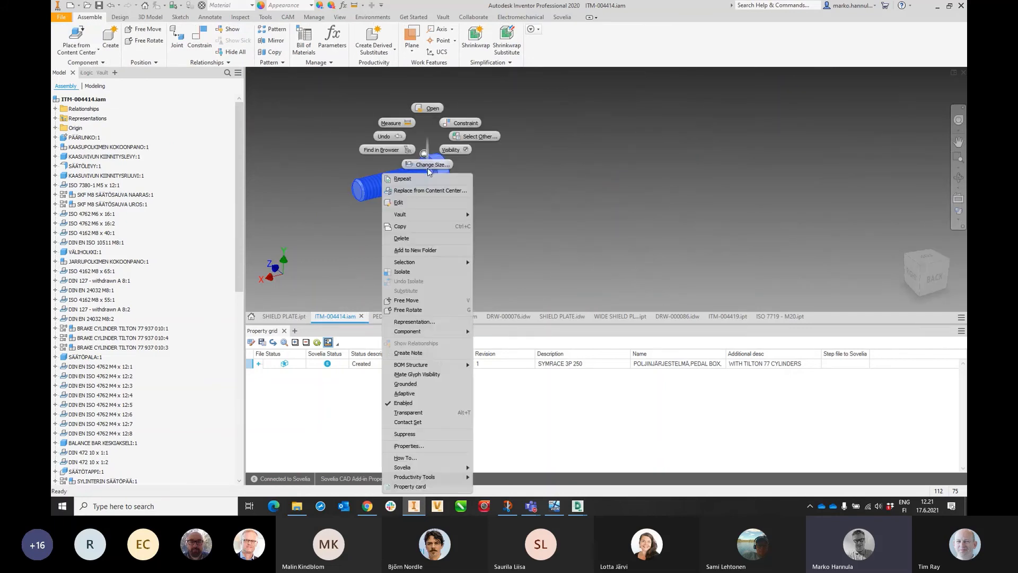
pyautogui.click(409, 445)
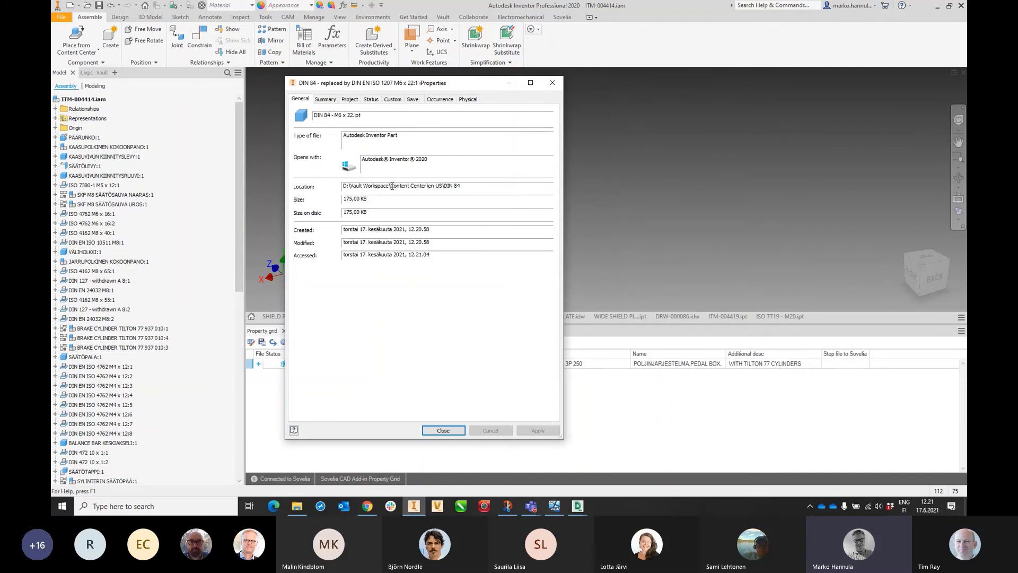
pyautogui.moveTo(460, 186); pyautogui.dragTo(391, 186)
pyautogui.click(326, 100)
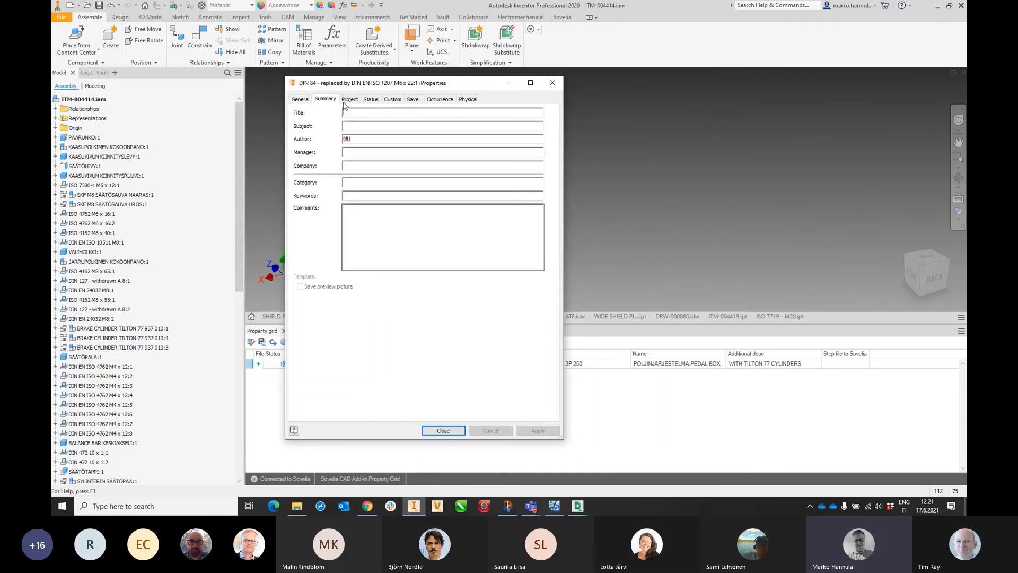
pyautogui.click(347, 100)
# Step: Try to change the DIN 84 library screw's part number to 9000 in its iProperties
pyautogui.click(405, 140)
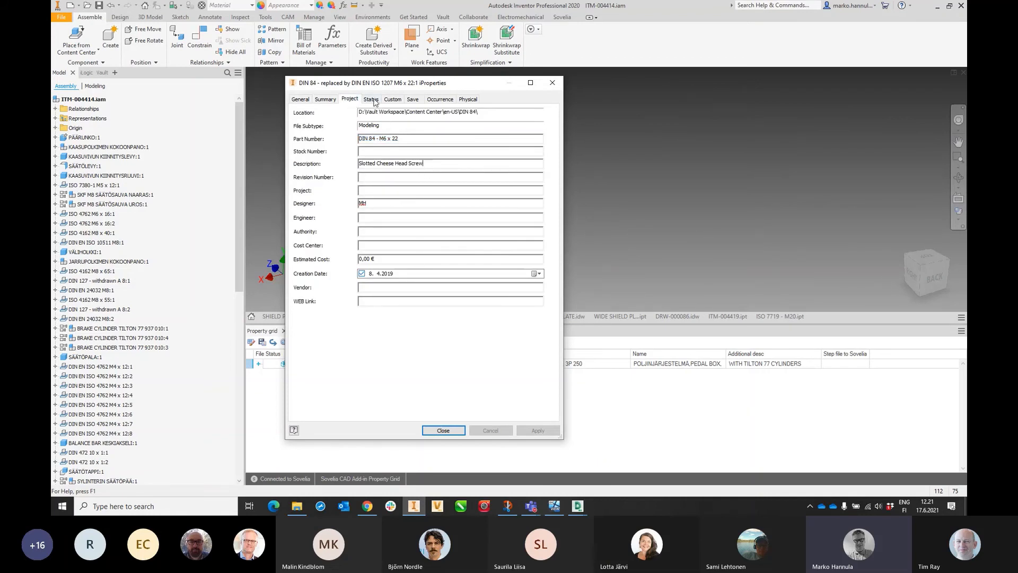
pyautogui.moveTo(409, 140); pyautogui.dragTo(308, 141)
pyautogui.write('9000')
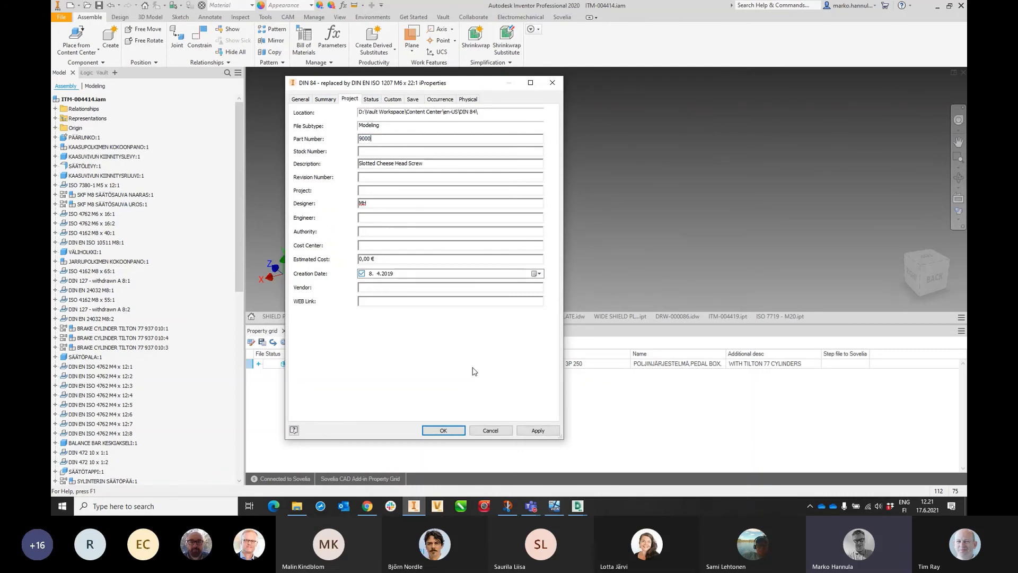
pyautogui.click(444, 431)
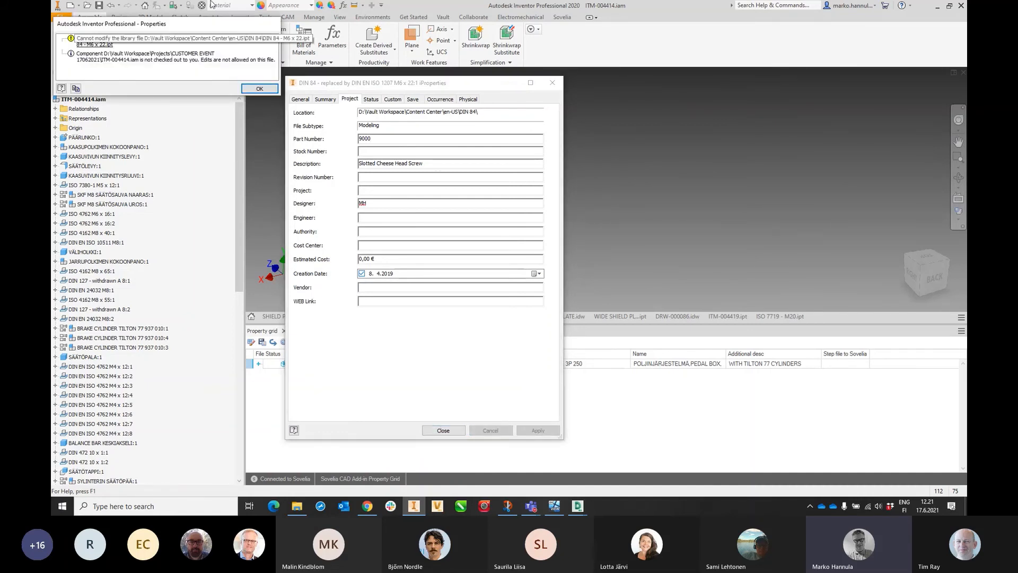
pyautogui.click(259, 88)
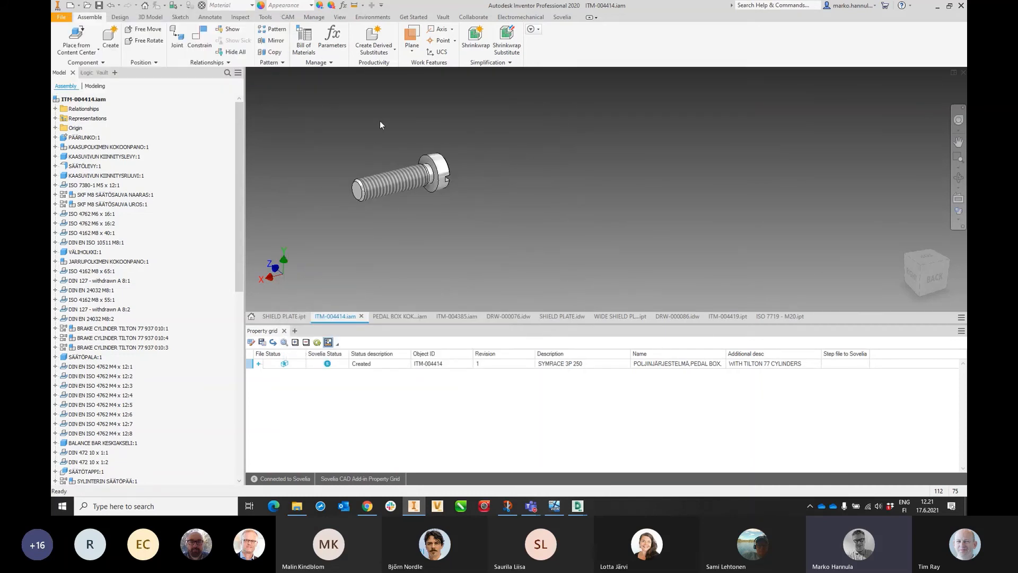
# Step: Open the DIN 84 screw's Sovelia property card and start a new Sovelia reference of type 04 Catalog item
pyautogui.rightClick(418, 187)
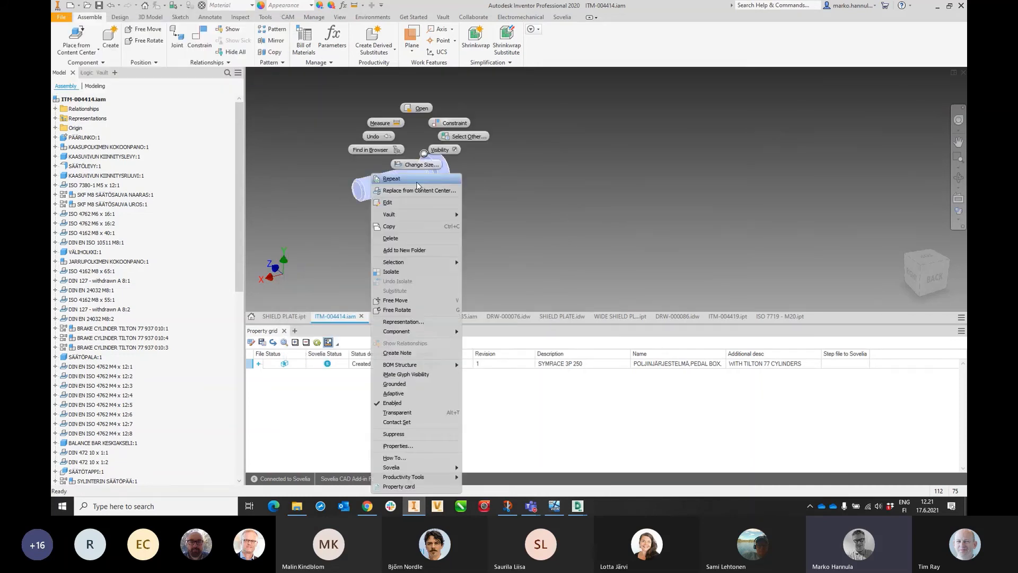
pyautogui.click(399, 486)
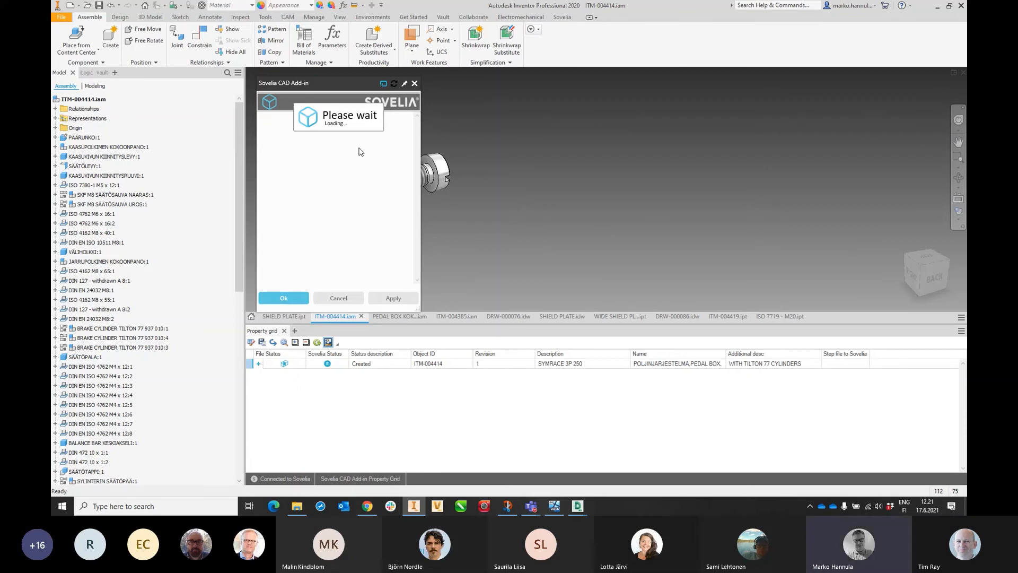
pyautogui.moveTo(327, 80); pyautogui.dragTo(549, 84)
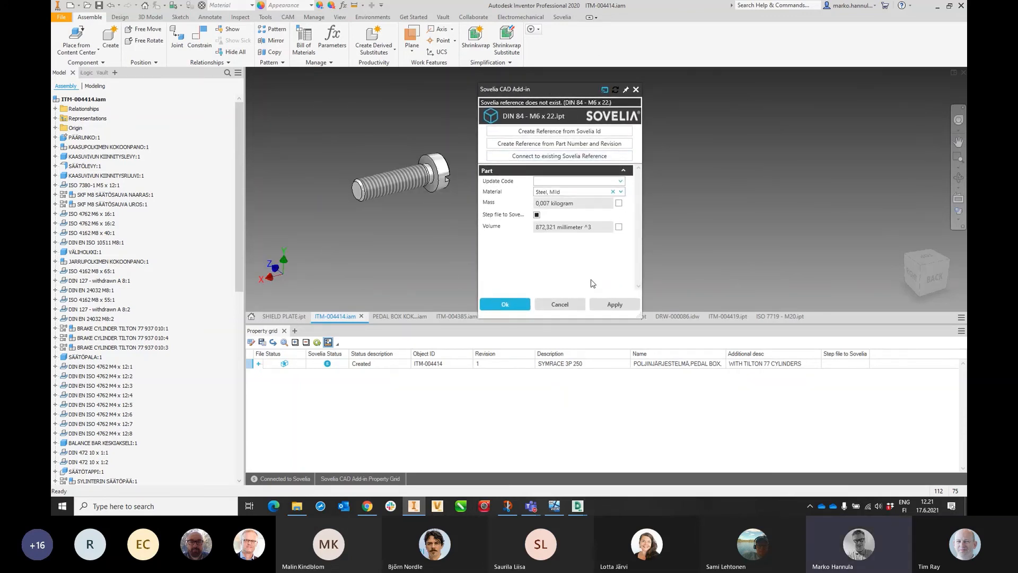
pyautogui.click(583, 133)
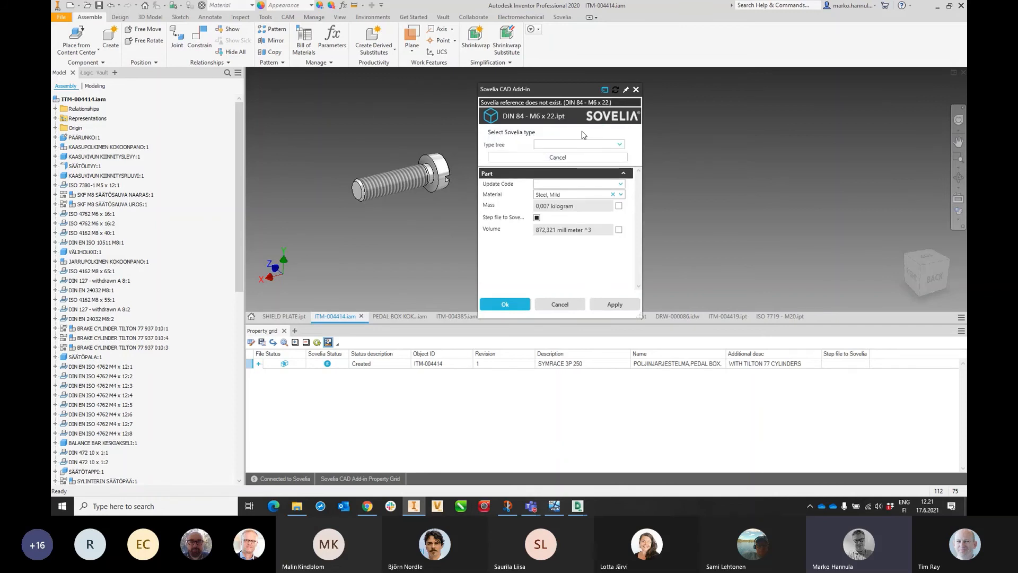
pyautogui.click(580, 147)
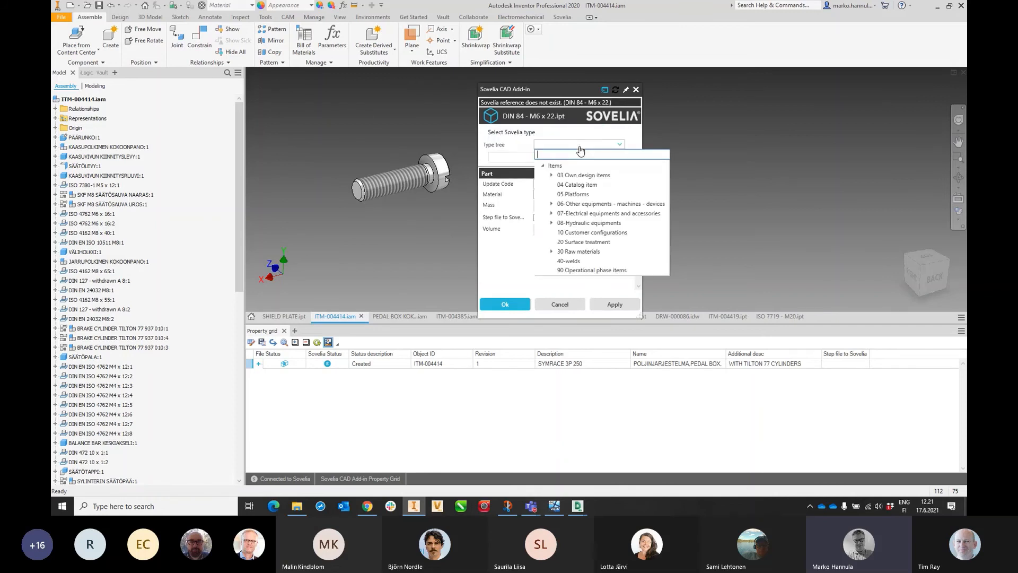
pyautogui.click(569, 186)
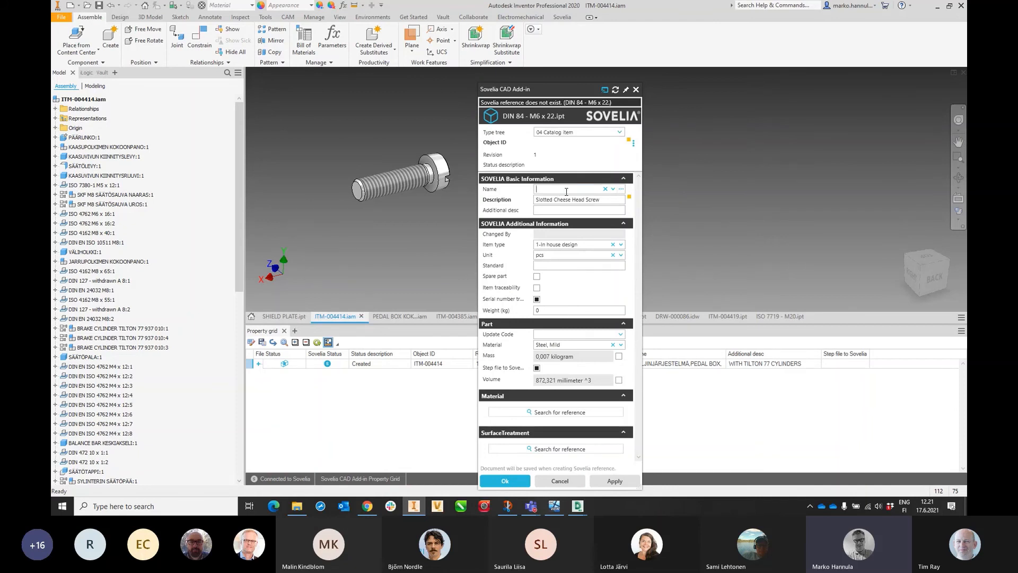
# Step: Set the catalog item's name to RUUVI,SCREW,SKRUV and its description to M6 x 22
pyautogui.write('sc')
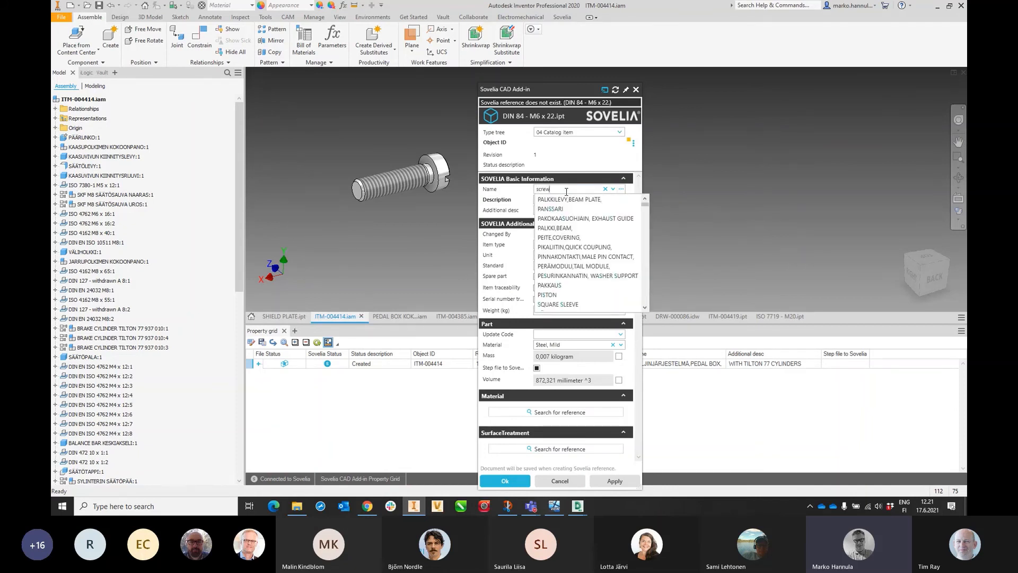
pyautogui.write('rew')
pyautogui.click(561, 198)
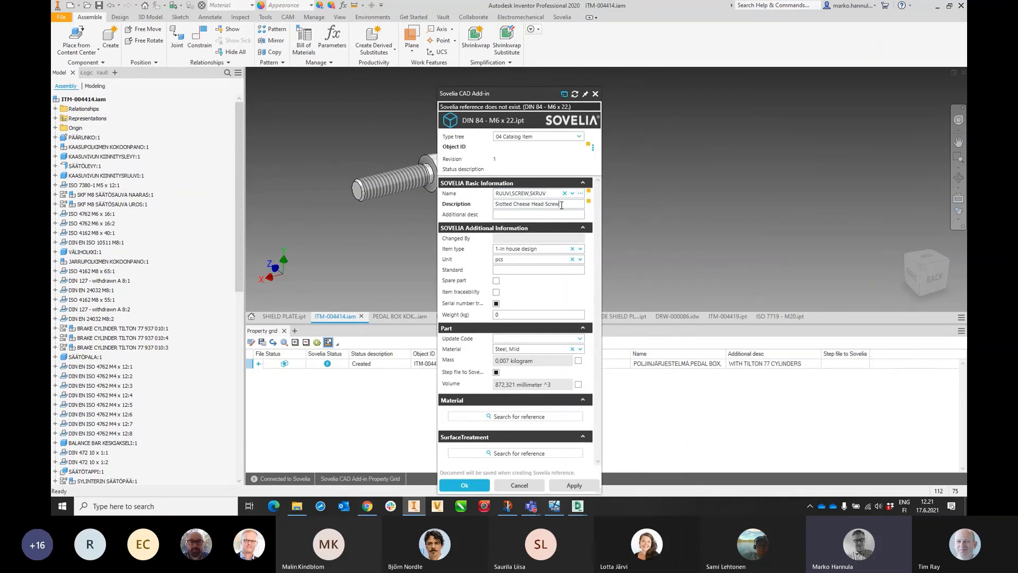
pyautogui.press('BackSpace')
pyautogui.press('BackSpace')
pyautogui.press('BackSpace')
pyautogui.press('BackSpace')
pyautogui.press('BackSpace')
pyautogui.press('BackSpace')
pyautogui.press('BackSpace')
pyautogui.press('BackSpace')
pyautogui.press('BackSpace')
pyautogui.press('BackSpace')
pyautogui.press('BackSpace')
pyautogui.press('BackSpace')
pyautogui.press('BackSpace')
pyautogui.press('BackSpace')
pyautogui.press('BackSpace')
pyautogui.press('BackSpace')
pyautogui.press('BackSpace')
pyautogui.press('BackSpace')
pyautogui.press('BackSpace')
pyautogui.press('BackSpace')
pyautogui.write('M6 x')
# Step: Enter DIN 84 as the standard with the spare part option marked, and create the screw's Sovelia reference
pyautogui.click(519, 269)
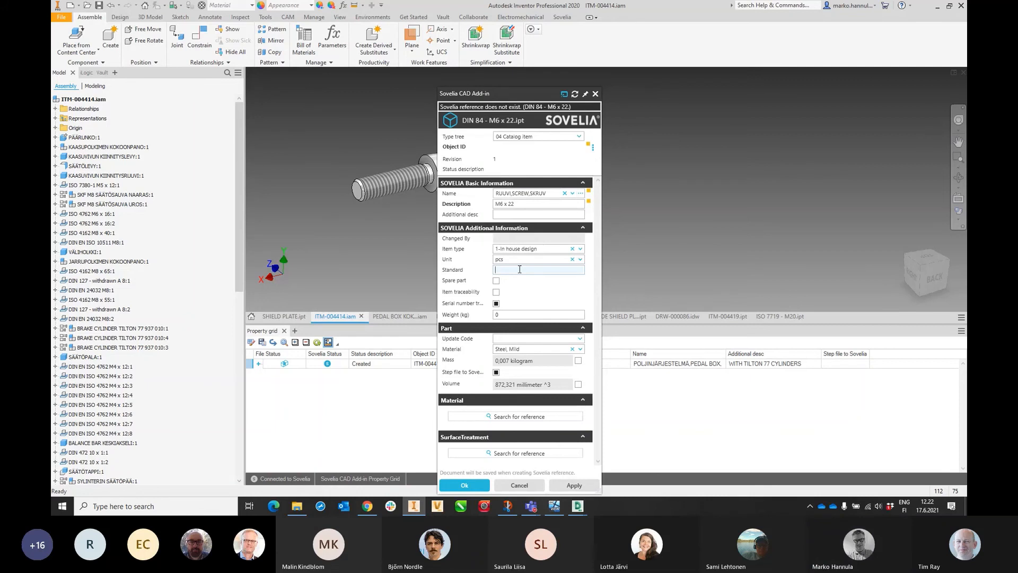
pyautogui.write('DIN')
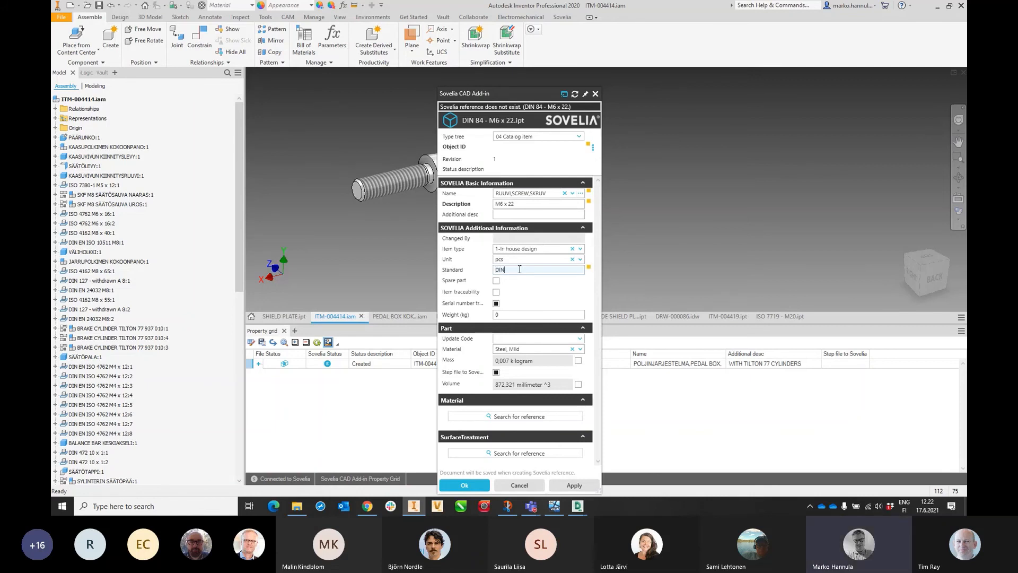
pyautogui.write(' 84')
pyautogui.click(497, 280)
pyautogui.click(478, 485)
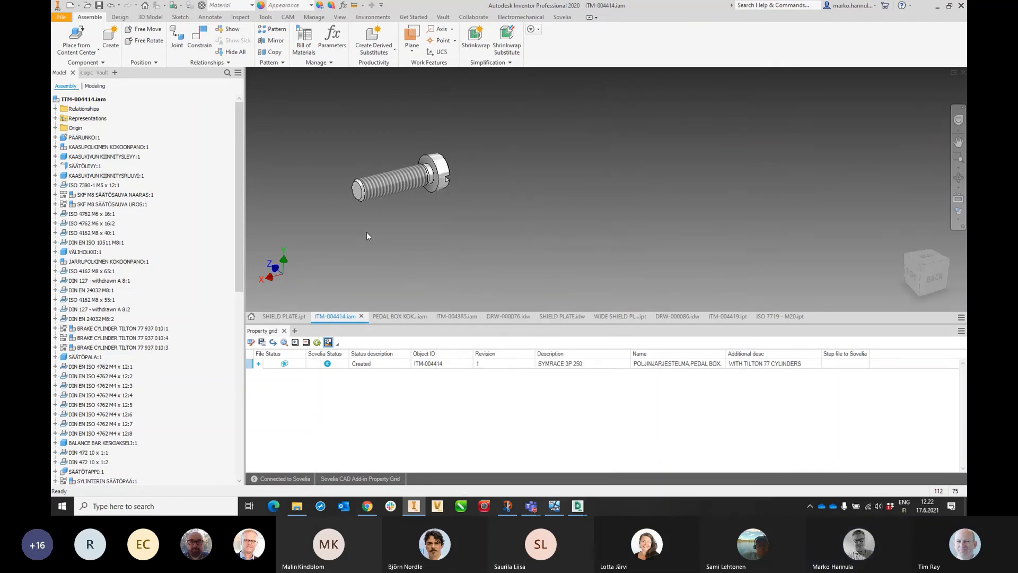
# Step: Open the DIN 84 screw part from the assembly and promote its Sovelia item to In Design
pyautogui.rightClick(383, 189)
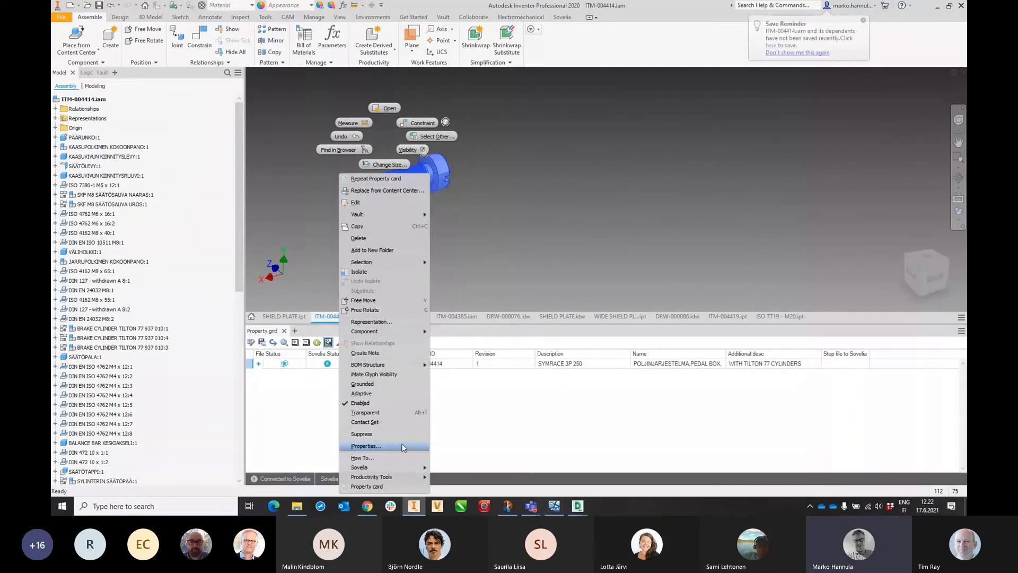
pyautogui.click(350, 150)
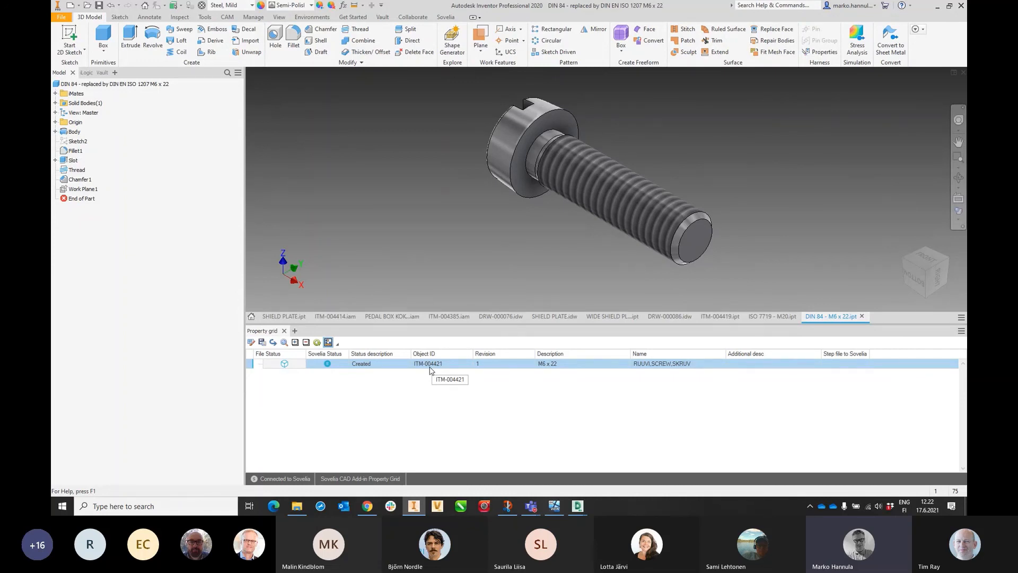
pyautogui.rightClick(431, 367)
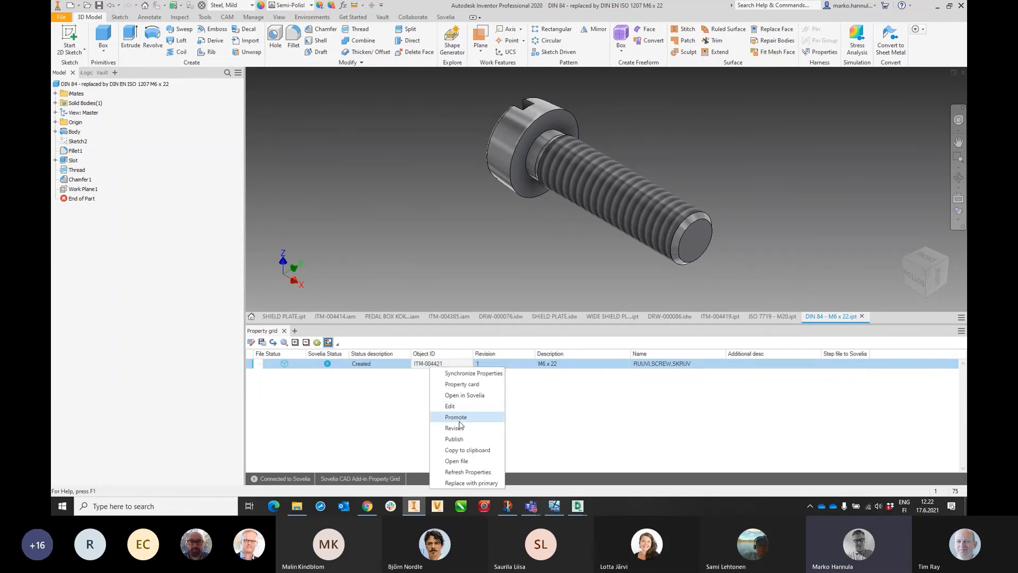
pyautogui.click(459, 417)
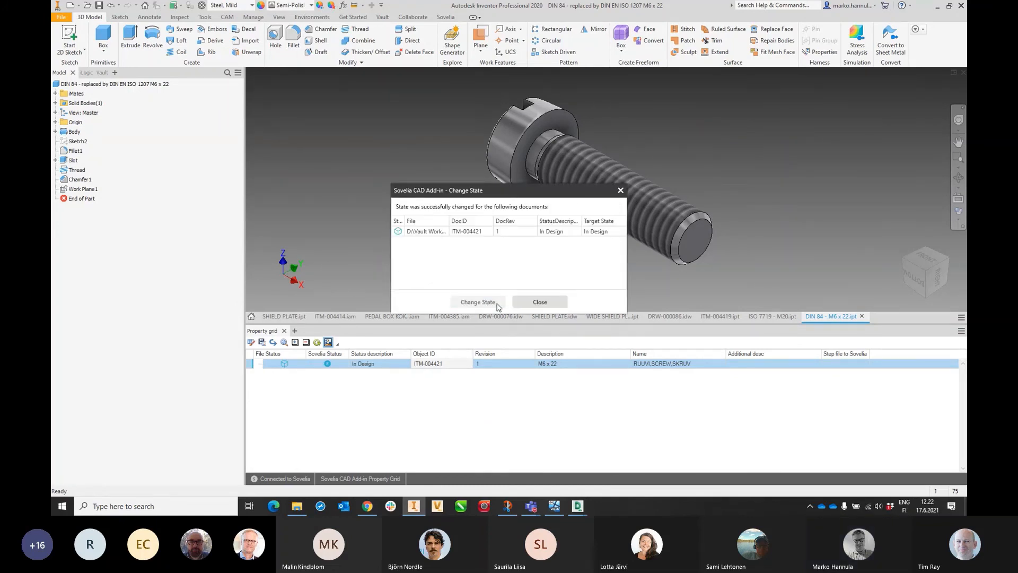
pyautogui.click(537, 302)
# Step: Promote the screw's Sovelia item from In Design to Design Ready
pyautogui.rightClick(381, 363)
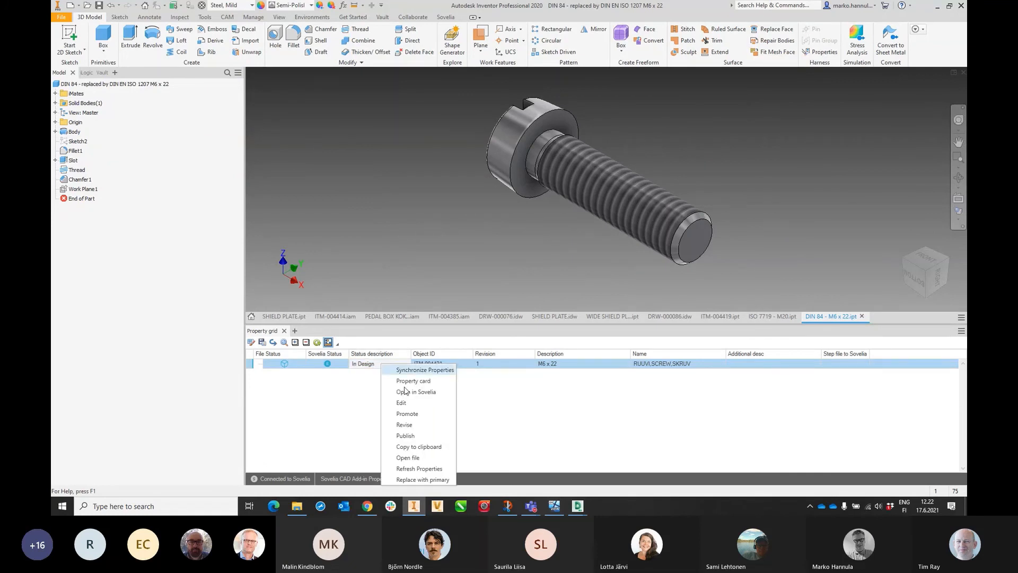
pyautogui.click(416, 414)
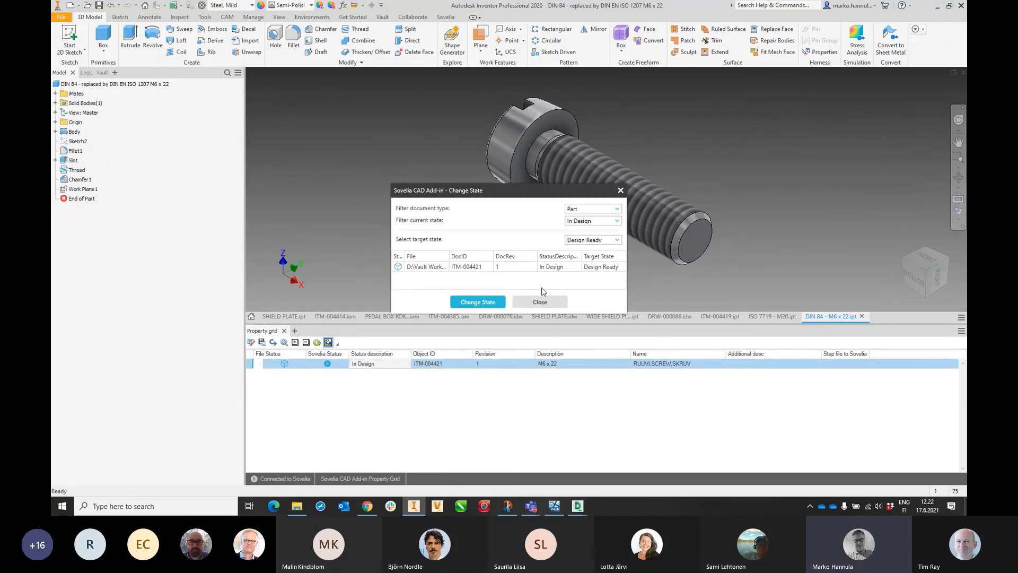
pyautogui.click(482, 302)
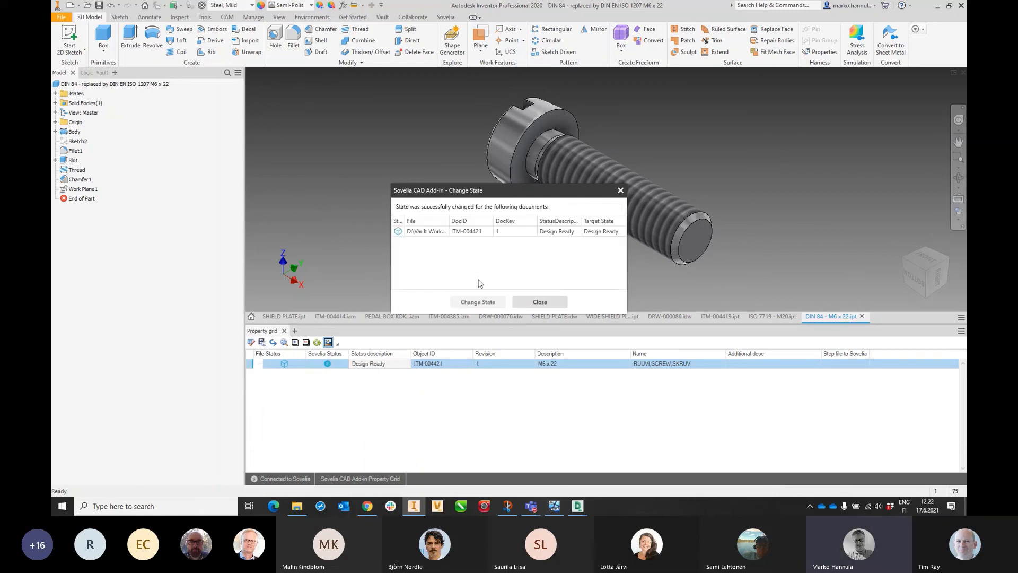
pyautogui.click(538, 302)
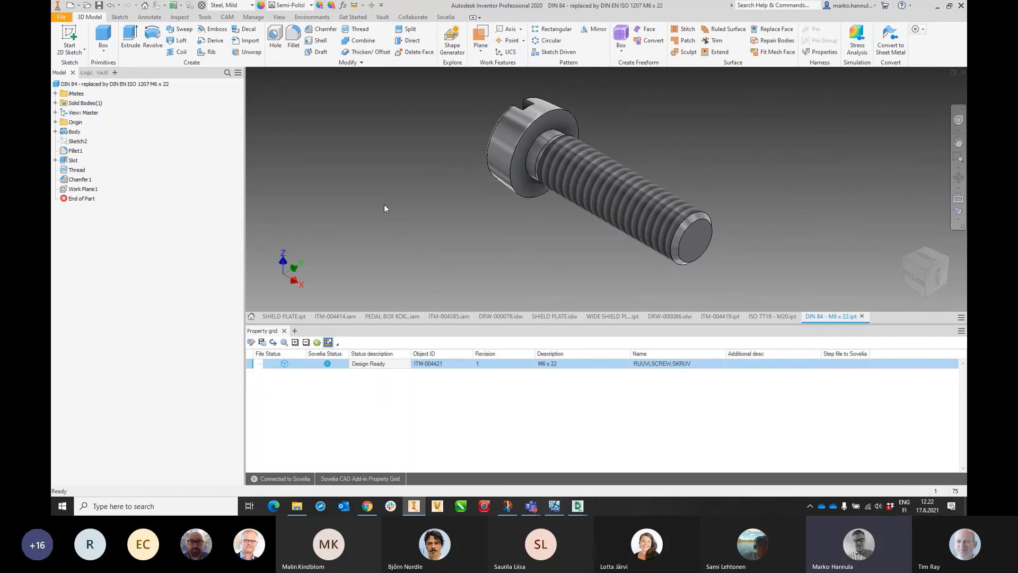
# Step: Create a new assembly from the Standard.iam template and choose the DIN 84 screw from Content Center for placement
pyautogui.click(70, 5)
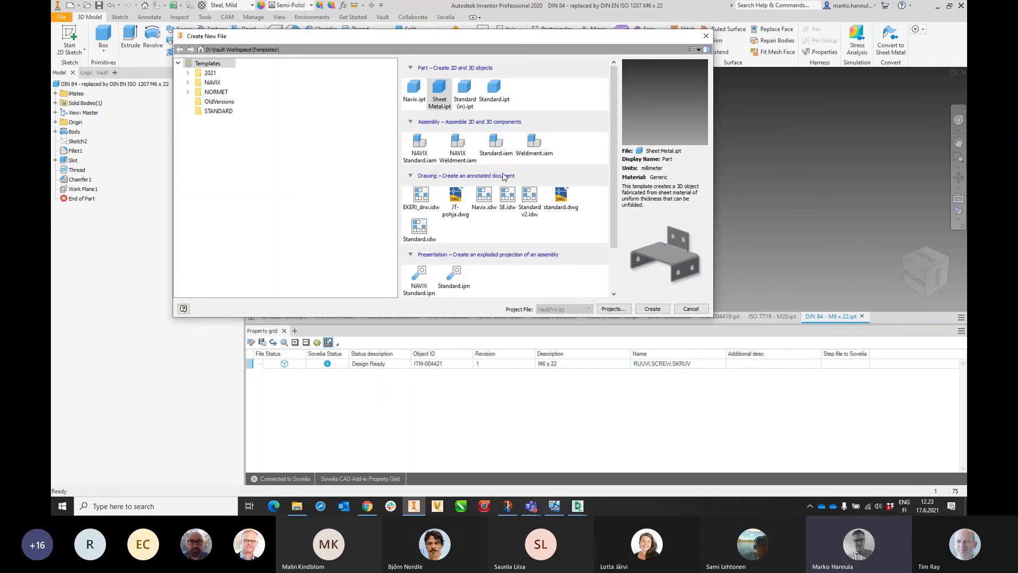
pyautogui.doubleClick(496, 142)
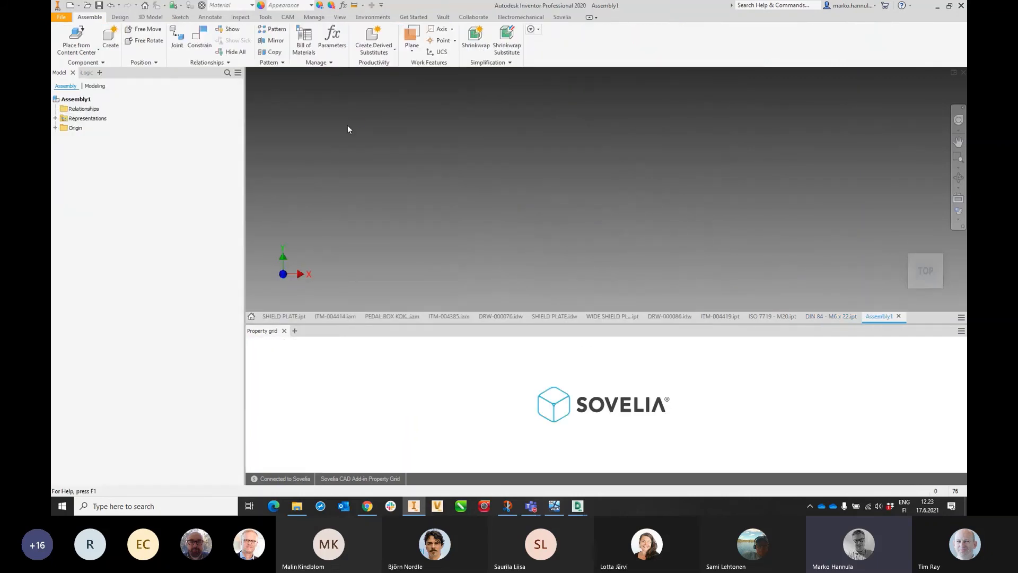
pyautogui.click(76, 37)
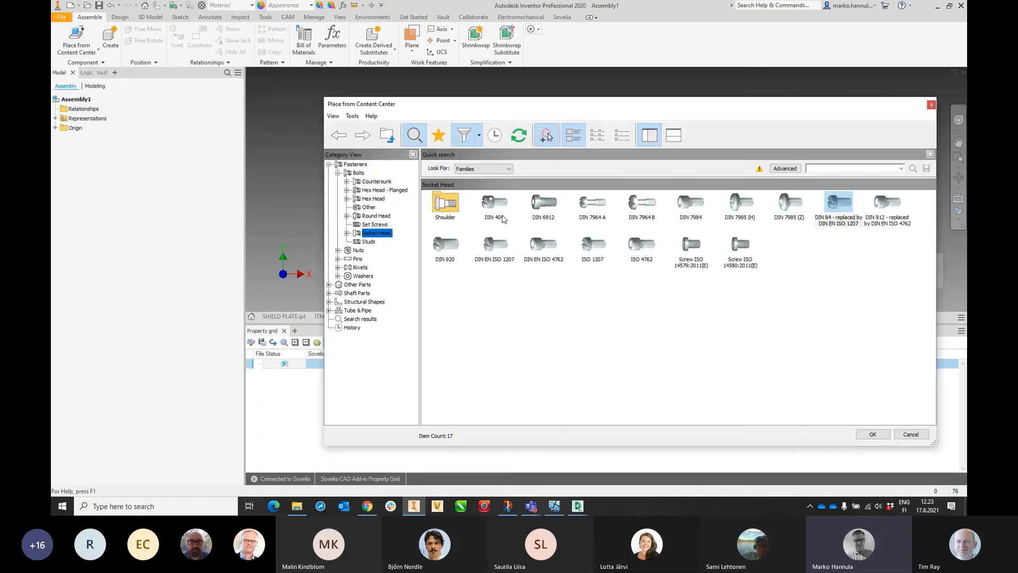
pyautogui.doubleClick(839, 203)
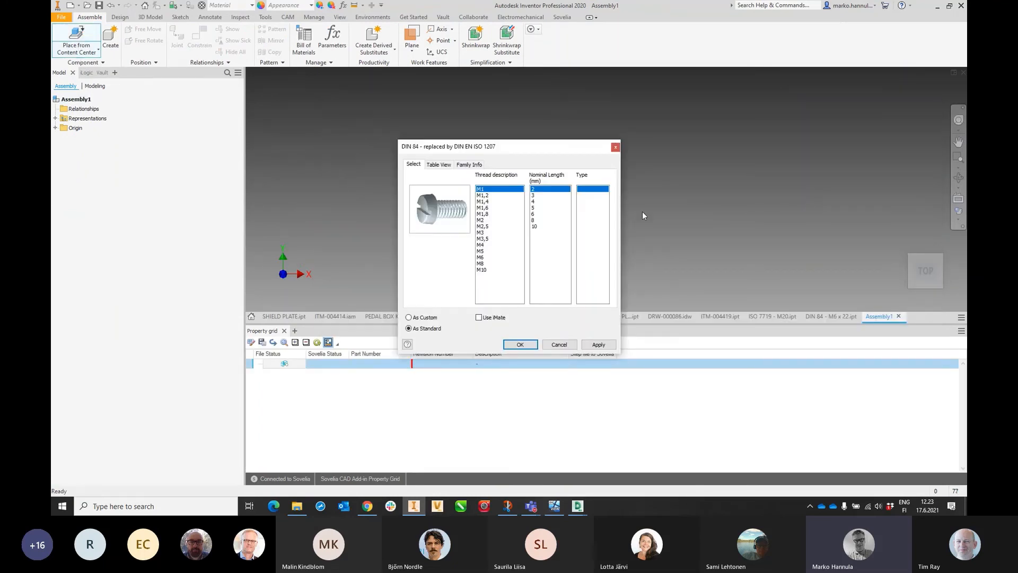
# Step: Size the DIN 84 screw as M6 with a nominal length of 22 mm and place three instances
pyautogui.click(484, 257)
pyautogui.click(547, 232)
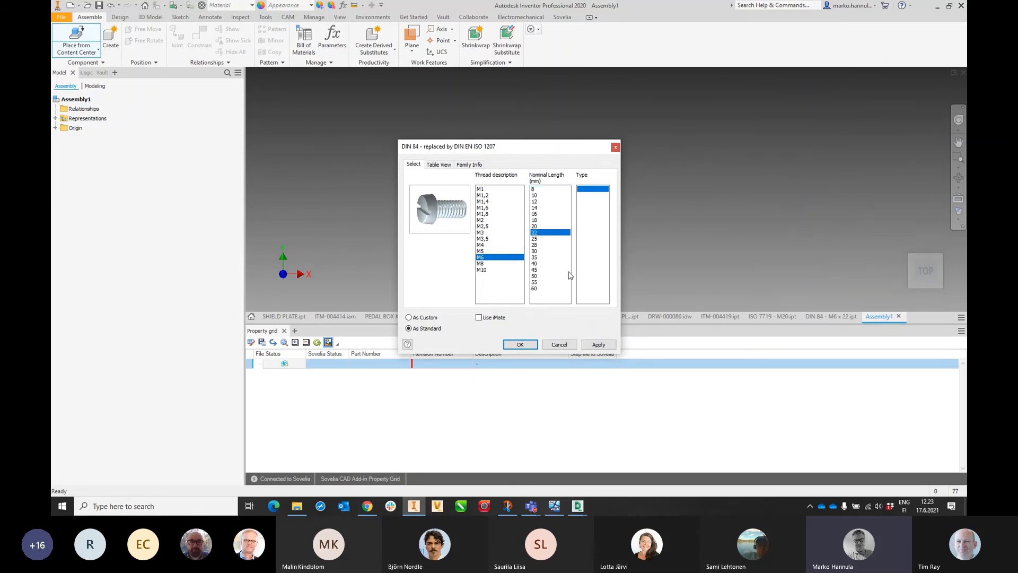
pyautogui.click(521, 344)
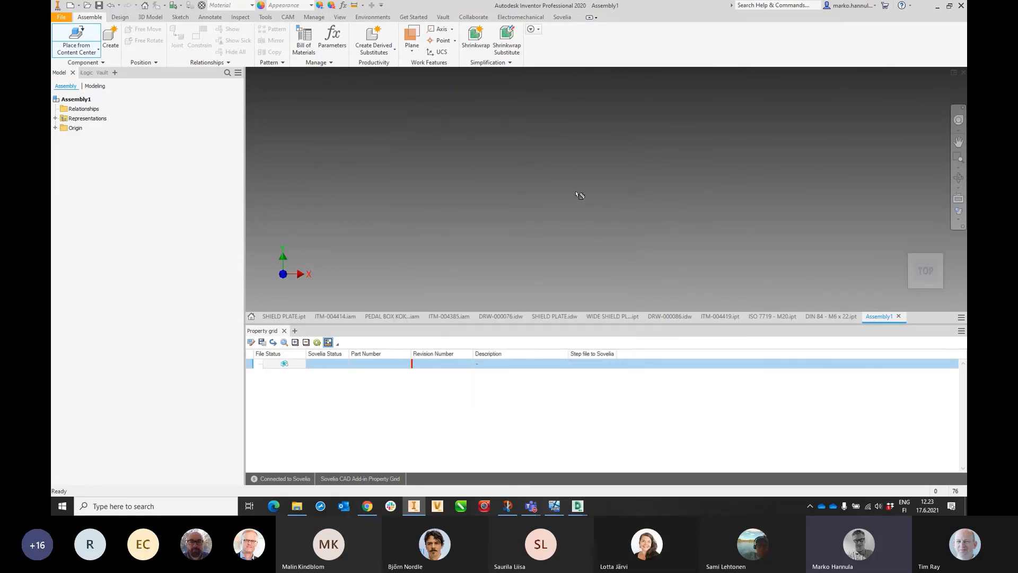
pyautogui.click(447, 225)
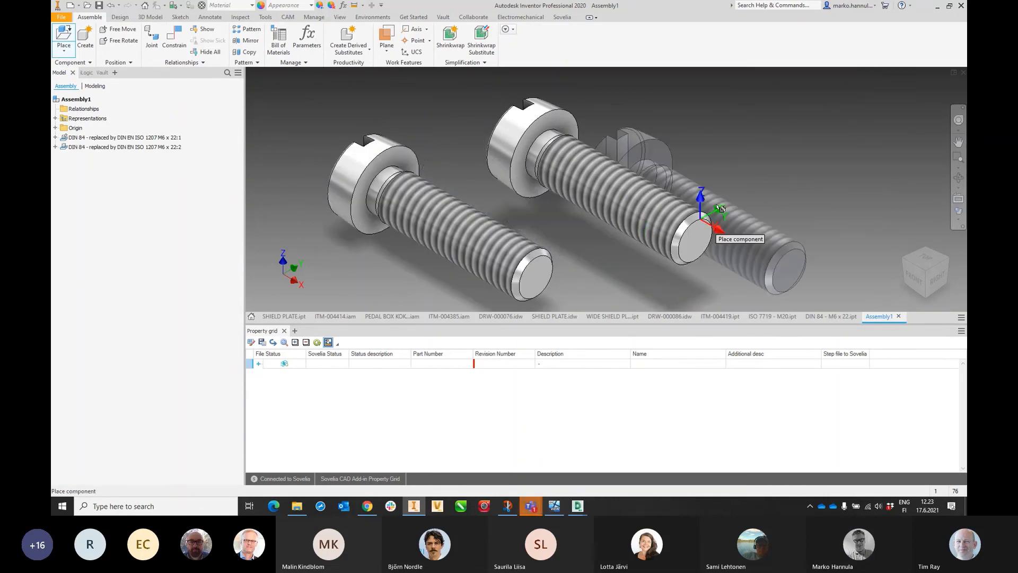
pyautogui.click(766, 178)
pyautogui.rightClick(834, 118)
pyautogui.click(862, 120)
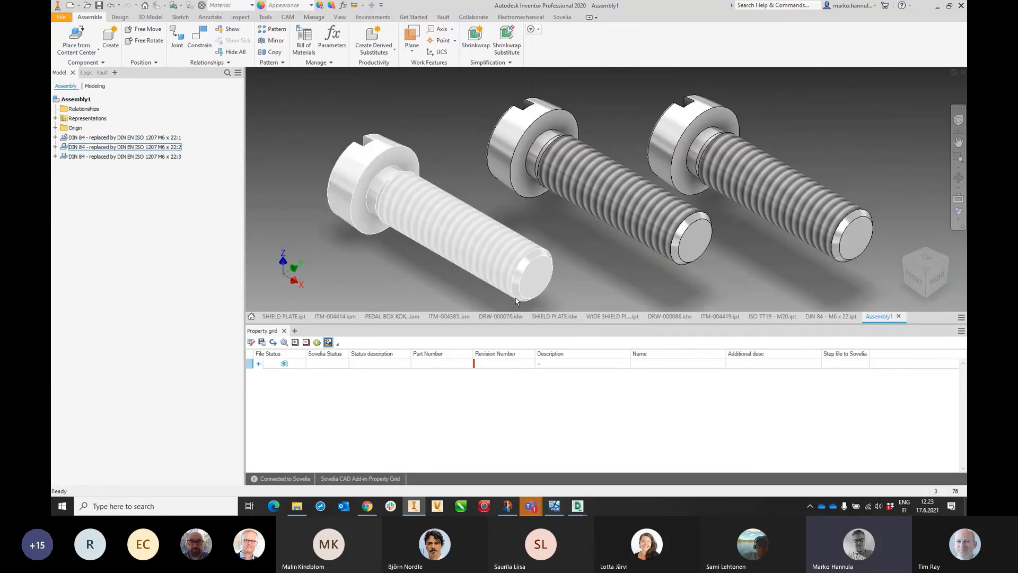
# Step: Expand the new assembly in the Sovelia property grid and check the M6 x 22 screw's part number
pyautogui.click(258, 364)
pyautogui.click(461, 374)
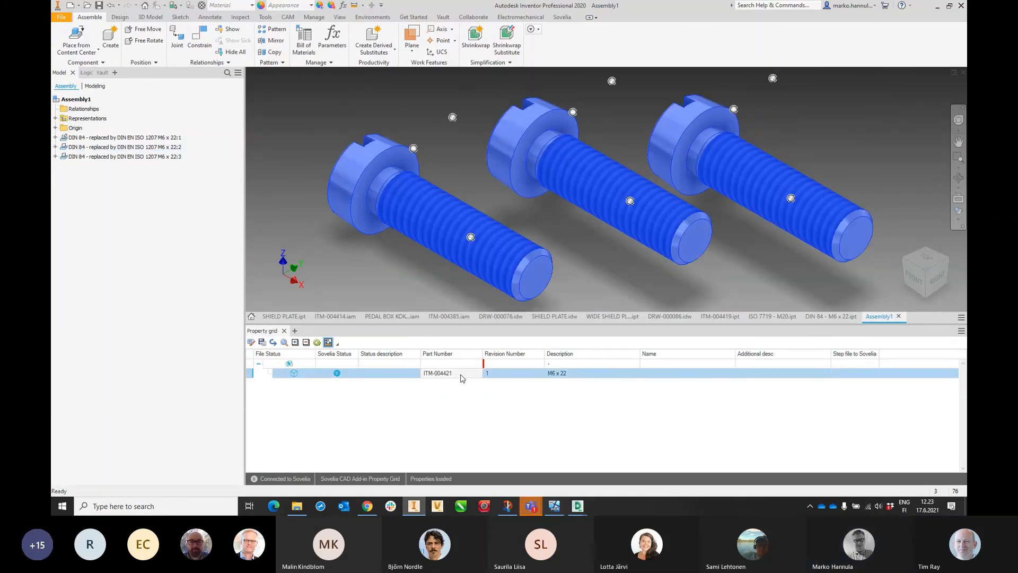
# Step: Clear the screw selection, bring up the PEDAL BOX KOKOONPANO.iam assembly and enlarge its property grid area
pyautogui.click(327, 343)
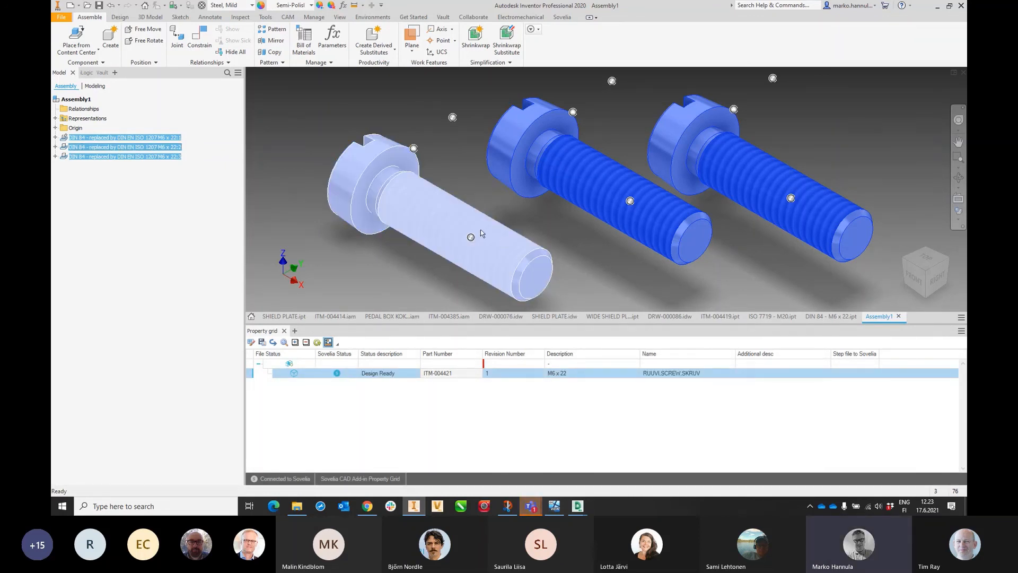
pyautogui.click(468, 190)
pyautogui.scroll(-2, 389, 272)
pyautogui.scroll(-2, 389, 271)
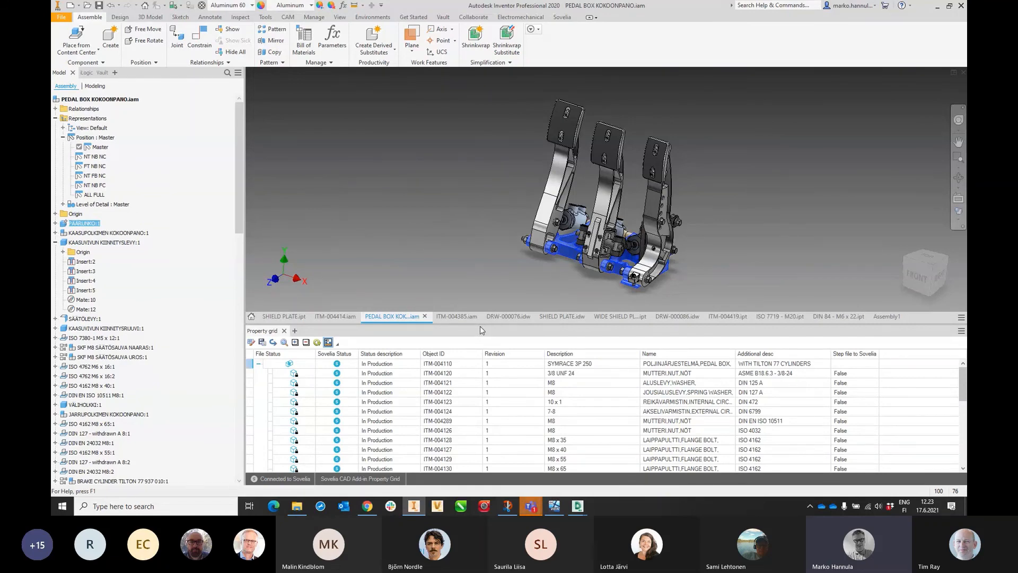
pyautogui.moveTo(476, 321); pyautogui.dragTo(476, 269)
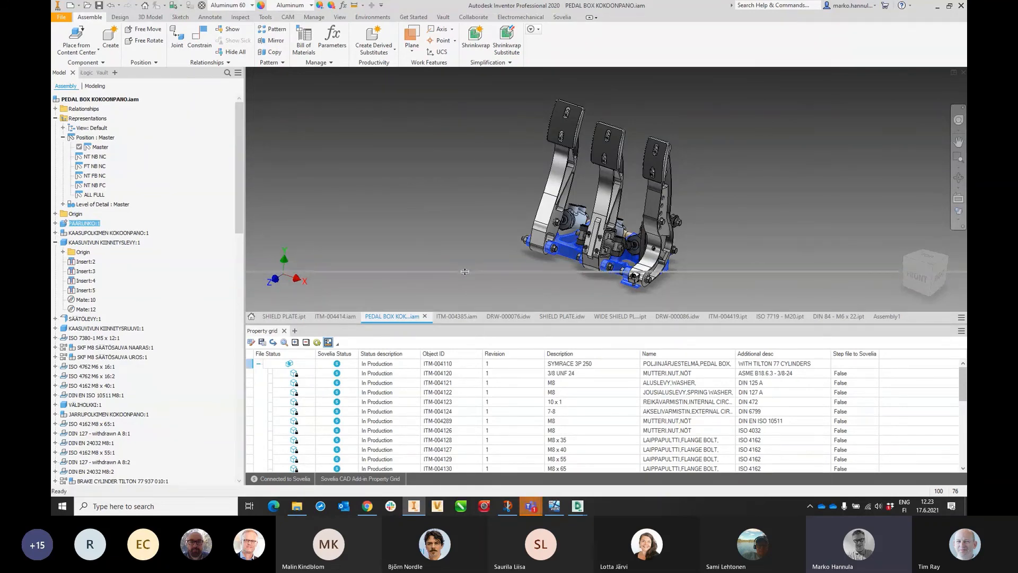
pyautogui.click(443, 194)
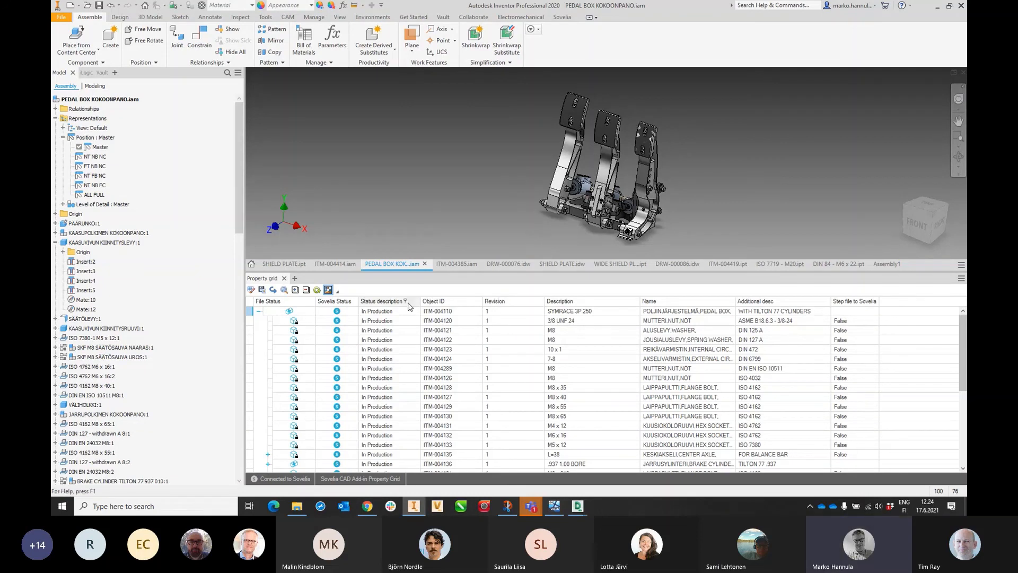
# Step: Filter the property grid to Name "NIVELVARSI - NAARAS,ROD END - FEMALE," and Additional desc "SKF M8"
pyautogui.click(659, 301)
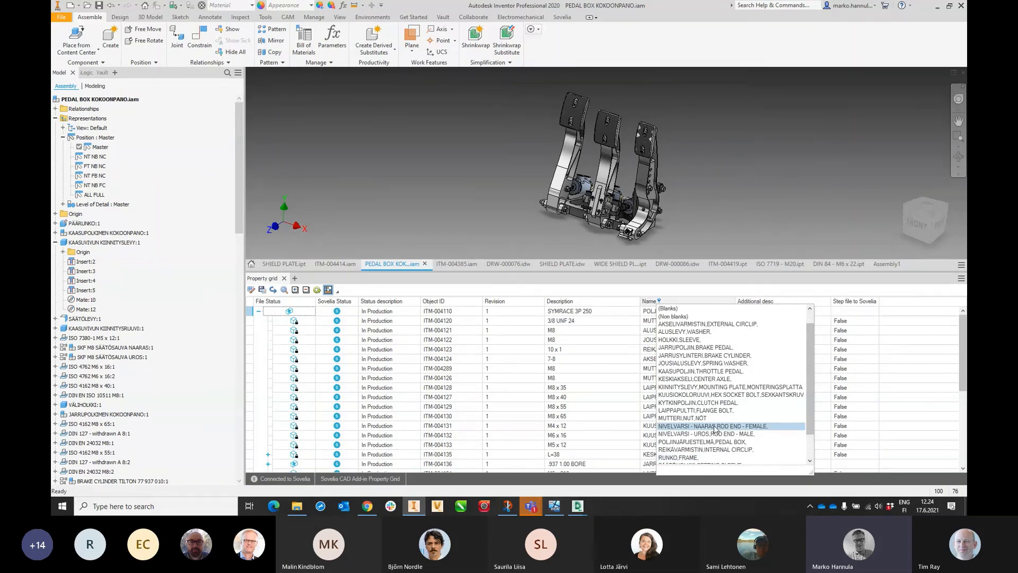
pyautogui.click(715, 427)
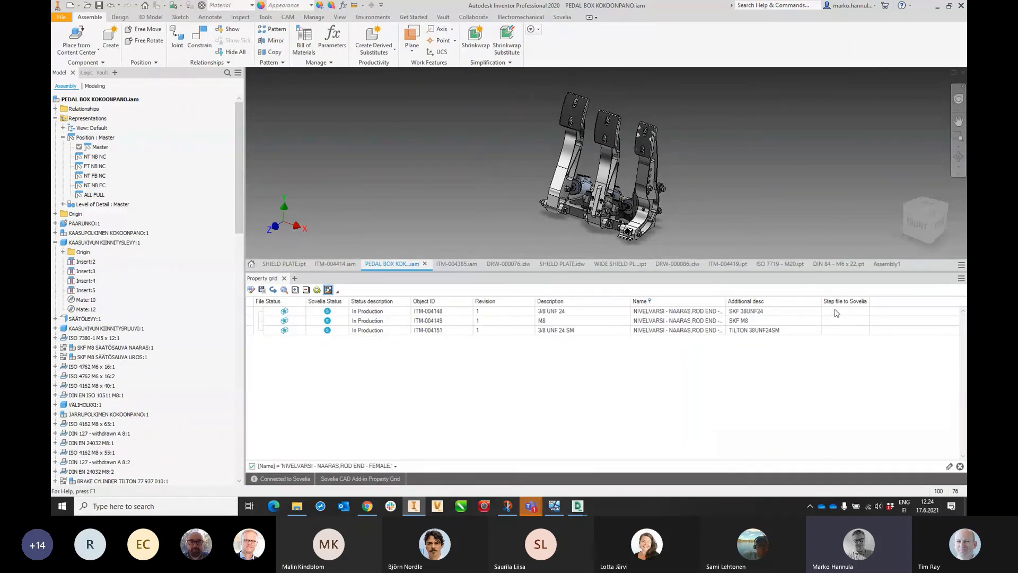
pyautogui.click(768, 301)
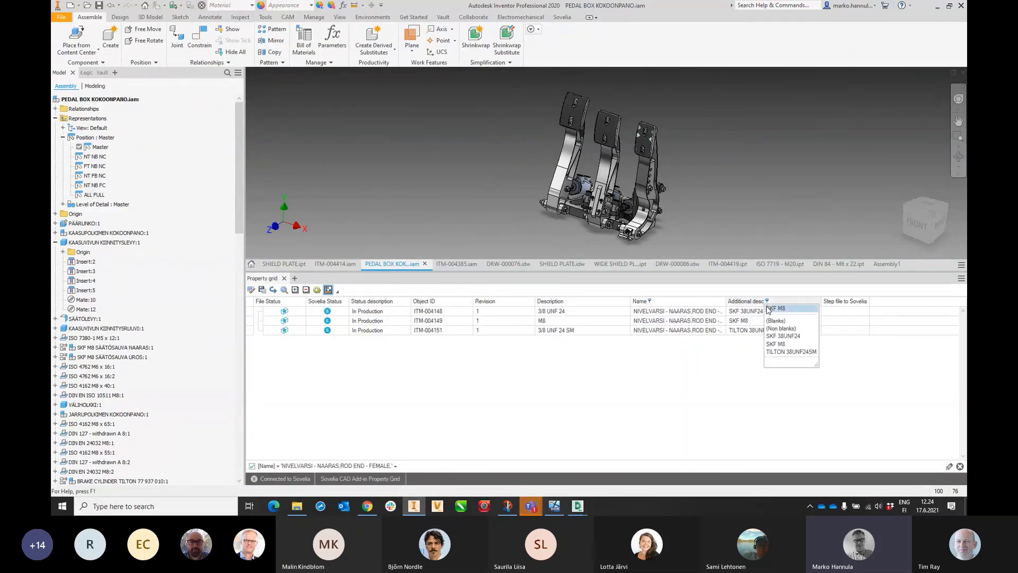
pyautogui.click(784, 345)
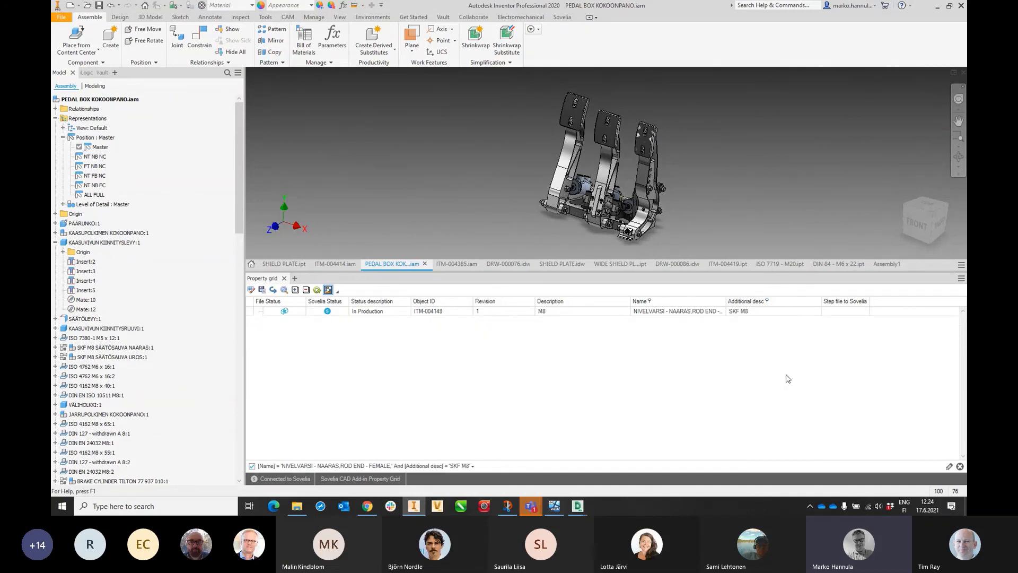
# Step: Isolate the filtered SKF M8 female rod end in the model and inspect it up close
pyautogui.click(449, 316)
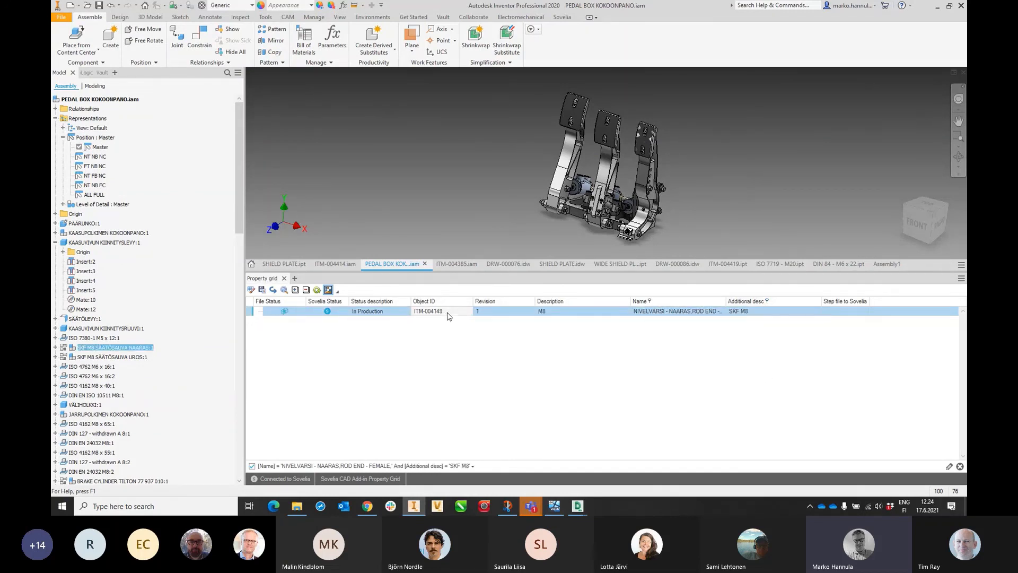
pyautogui.rightClick(447, 192)
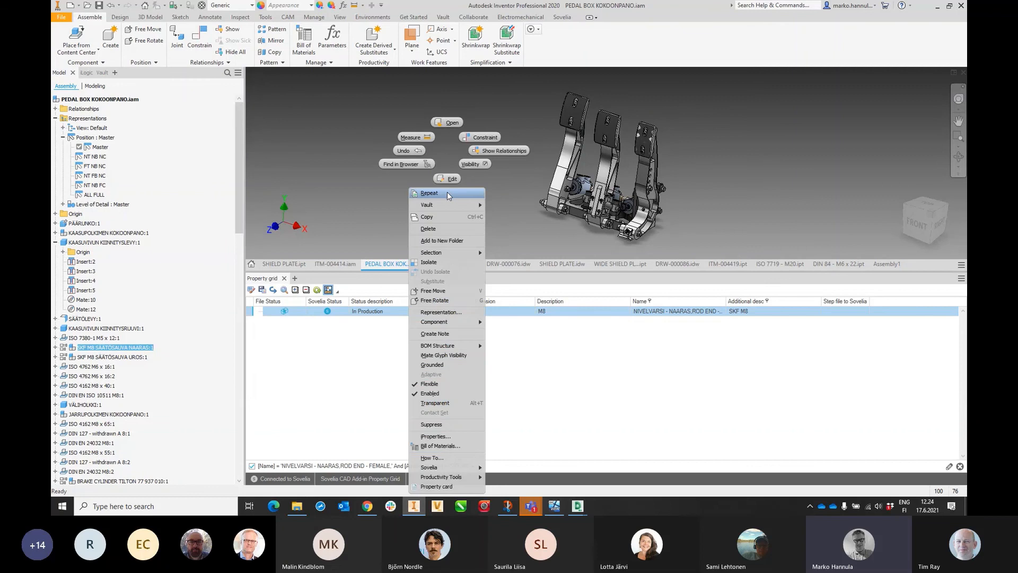
pyautogui.click(443, 259)
pyautogui.click(383, 158)
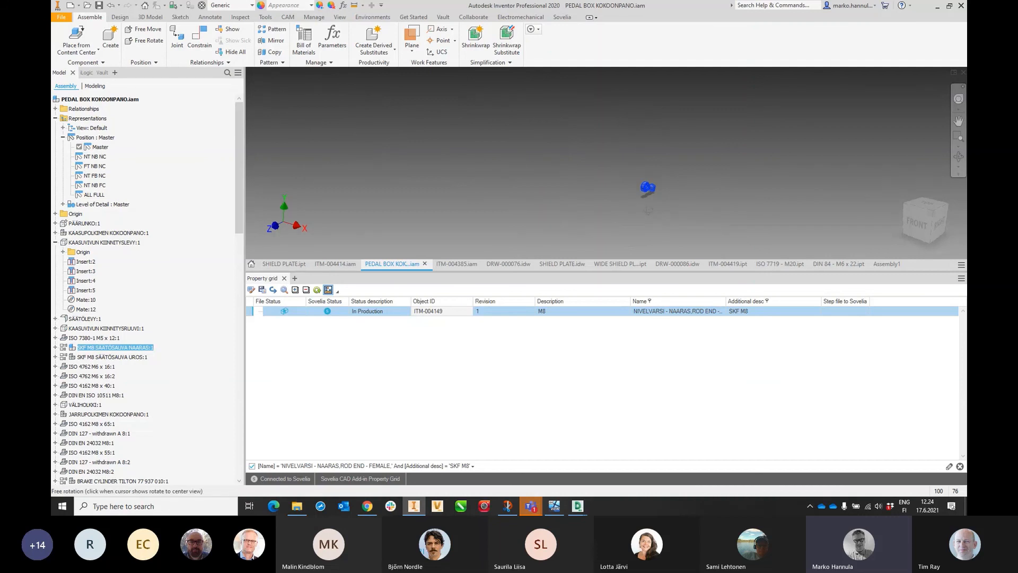
pyautogui.keyDown('shift'); pyautogui.moveTo(648, 210); pyautogui.dragTo(676, 178, button='middle'); pyautogui.keyUp('shift')
pyautogui.scroll(-7, 647, 189)
pyautogui.scroll(2, 647, 189)
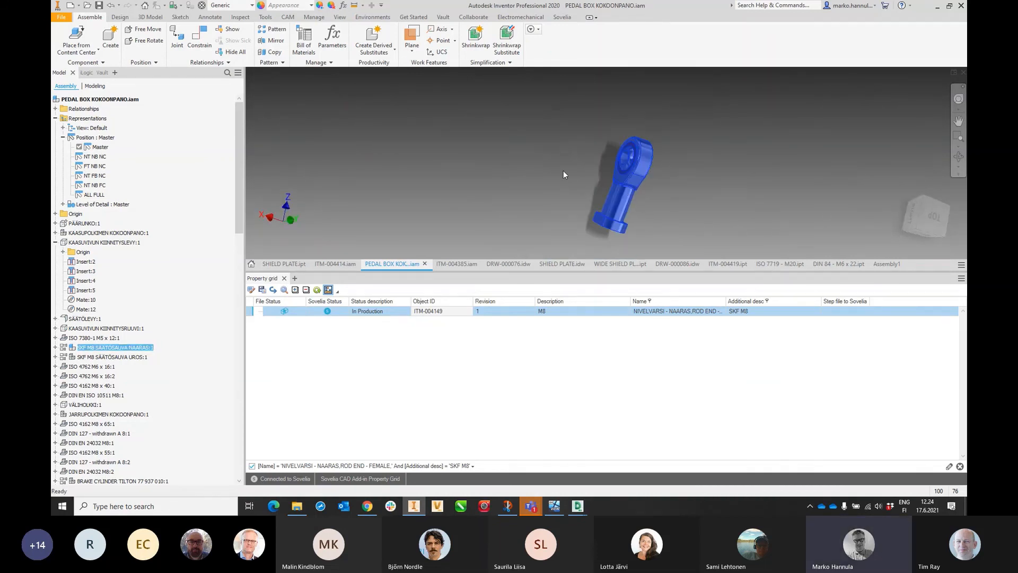
pyautogui.click(563, 170)
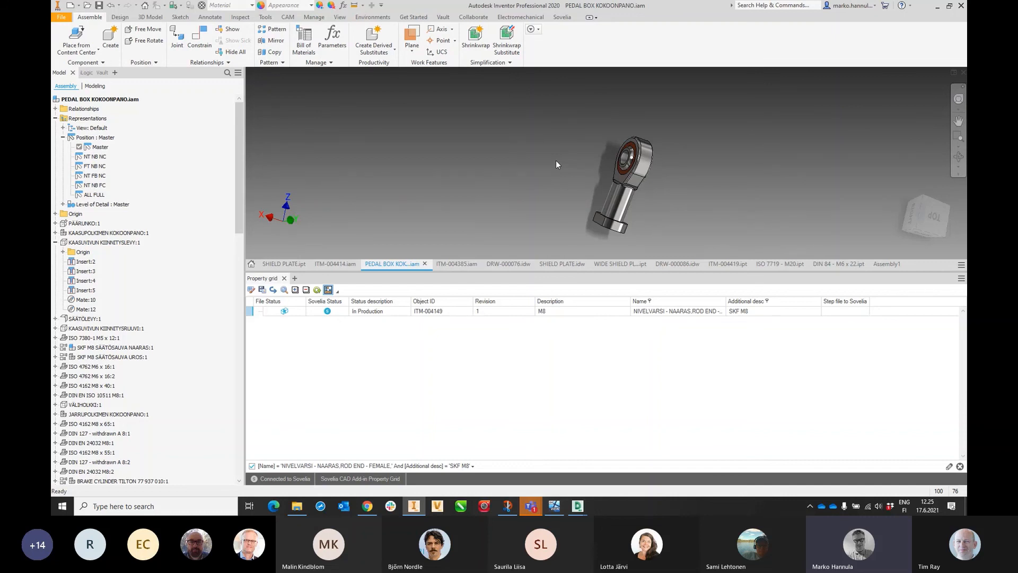
# Step: Undo the rod end's isolation and remove the property grid filter so the whole pedal box assembly is listed
pyautogui.rightClick(425, 131)
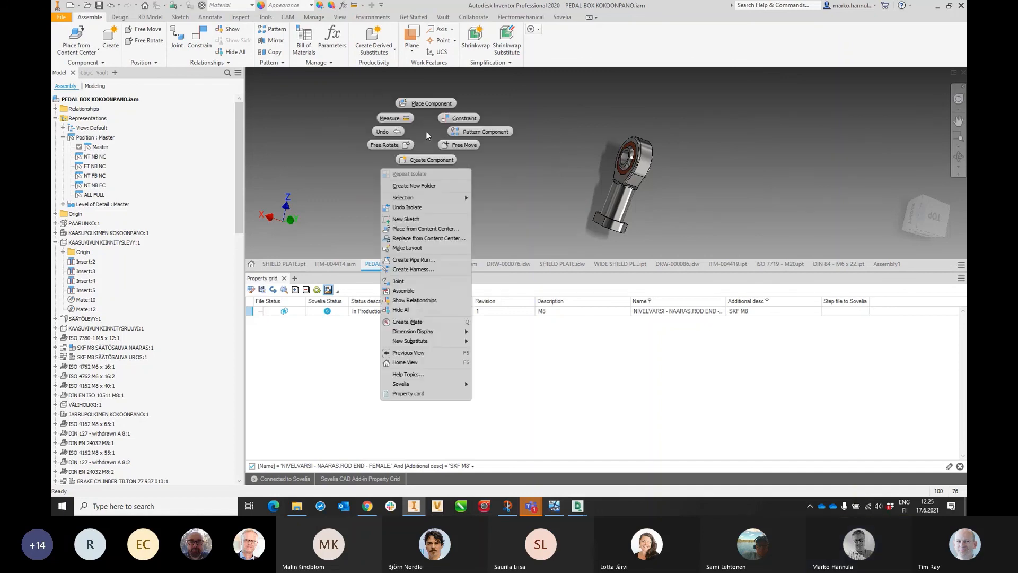
pyautogui.click(403, 207)
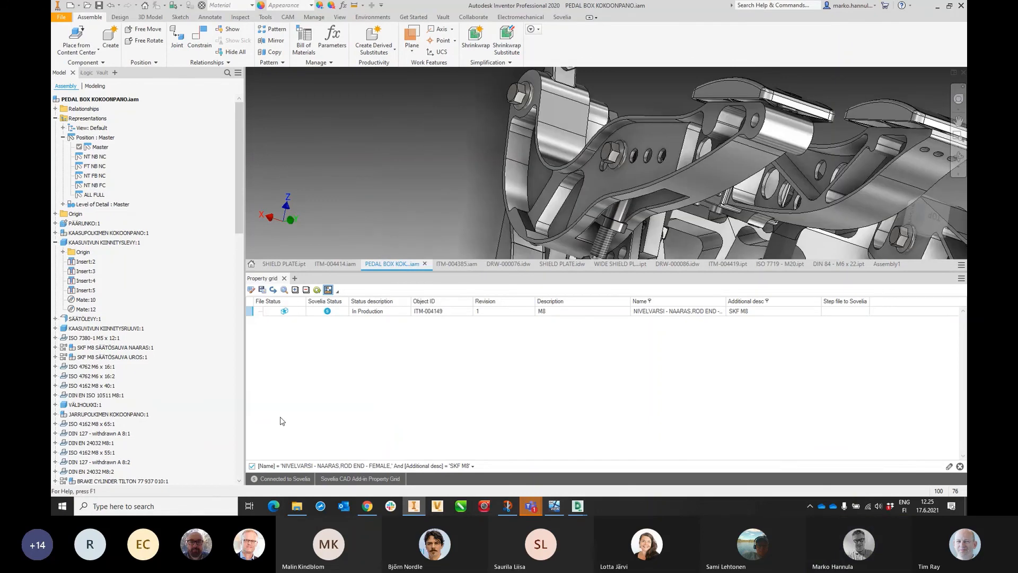
pyautogui.click(252, 466)
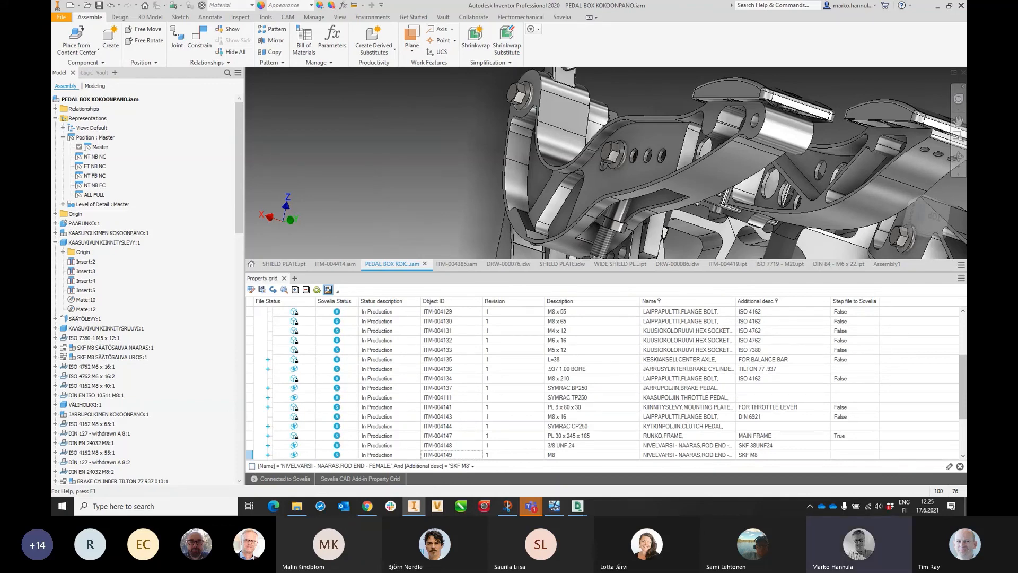
pyautogui.click(960, 467)
pyautogui.scroll(-2, 416, 167)
pyautogui.scroll(-3, 416, 166)
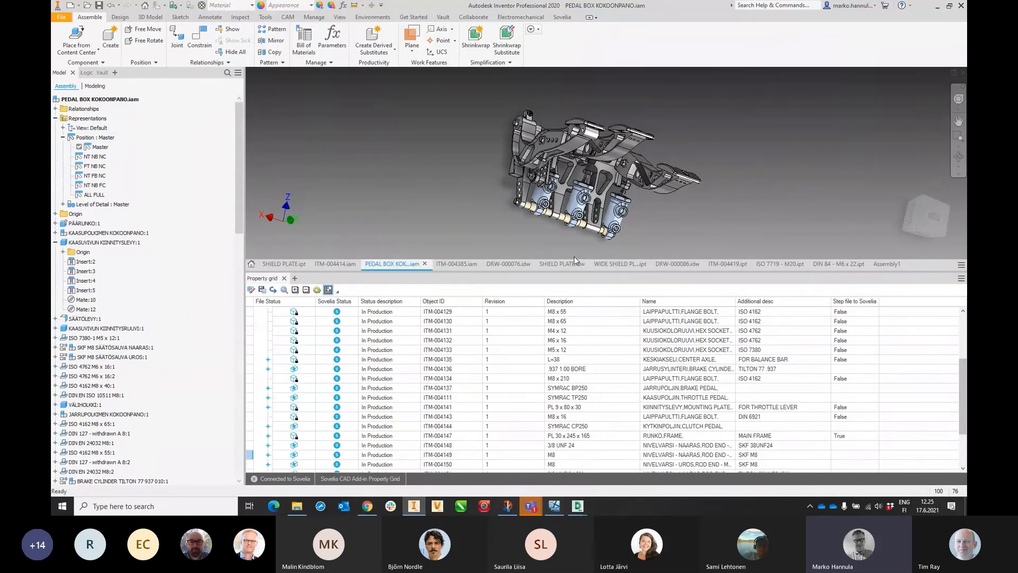
# Step: In ITM-004385.iam, select all seven DIN 50 x 50 x 3 frame members and open their Sovelia properties for joint editing
pyautogui.click(456, 263)
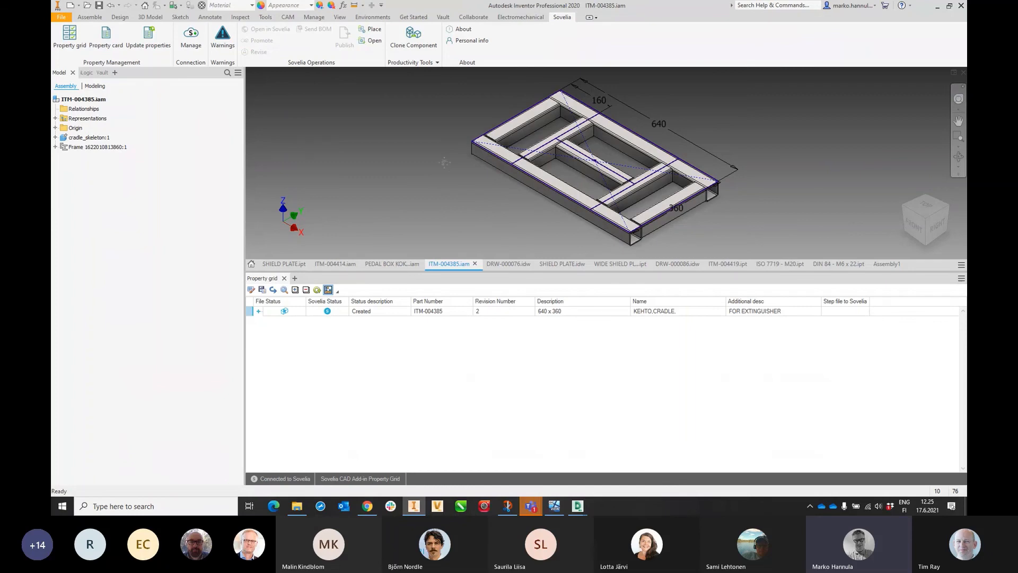
pyautogui.keyDown('shift'); pyautogui.moveTo(445, 163); pyautogui.dragTo(485, 229, button='middle'); pyautogui.keyUp('shift')
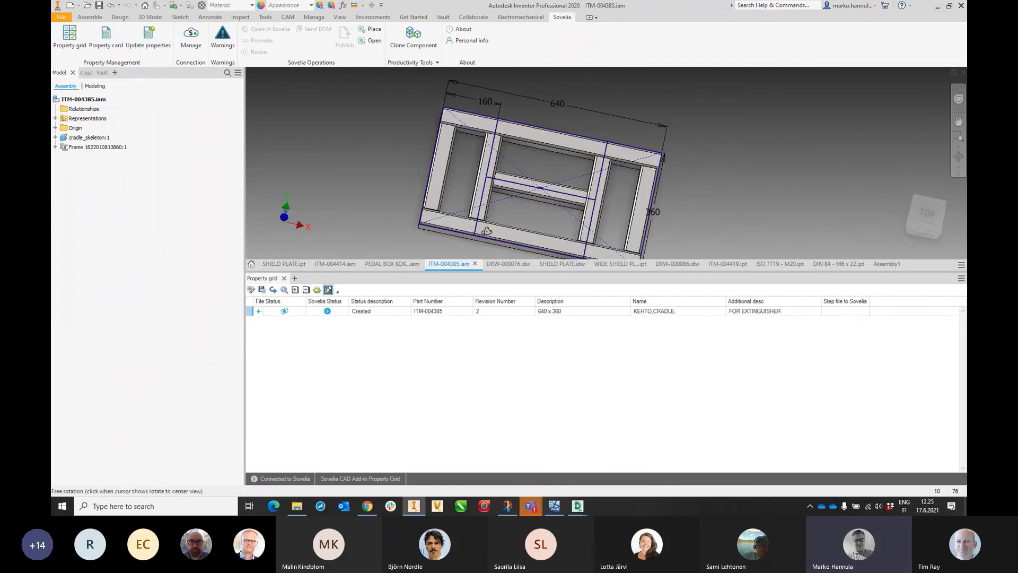
pyautogui.click(55, 147)
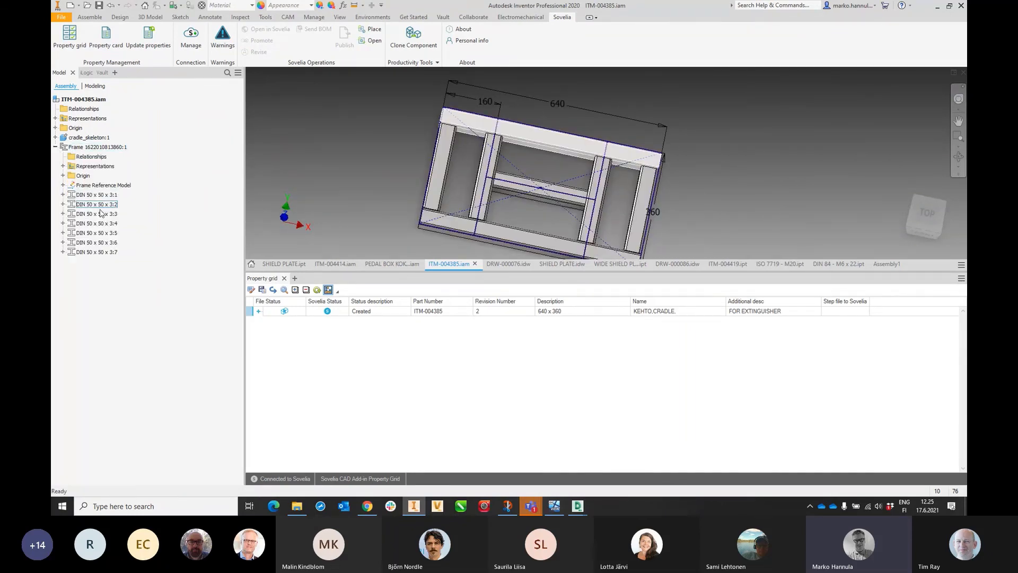
pyautogui.click(96, 195)
pyautogui.keyDown('shift'); pyautogui.click(109, 252); pyautogui.keyUp('shift')
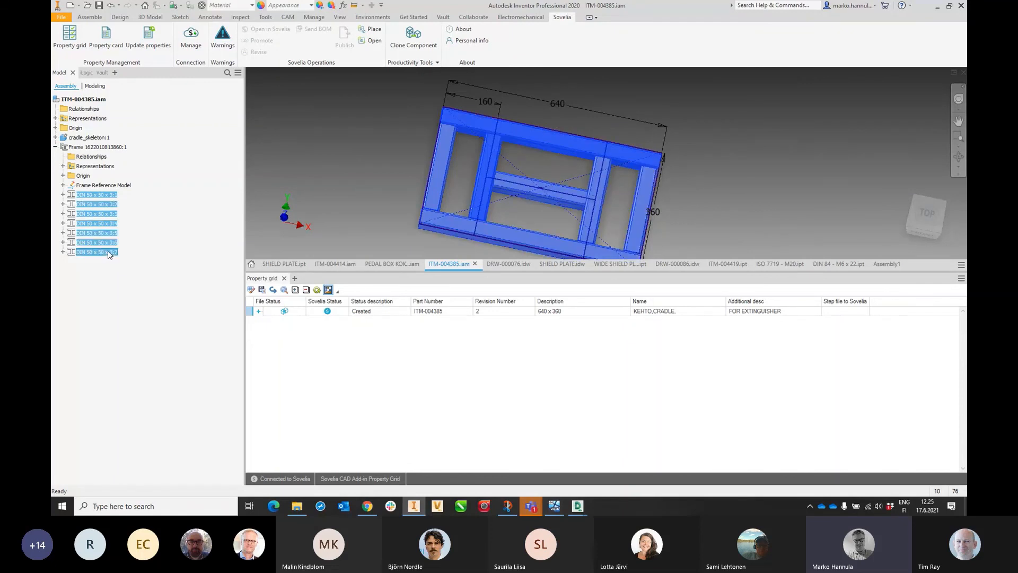
pyautogui.rightClick(109, 253)
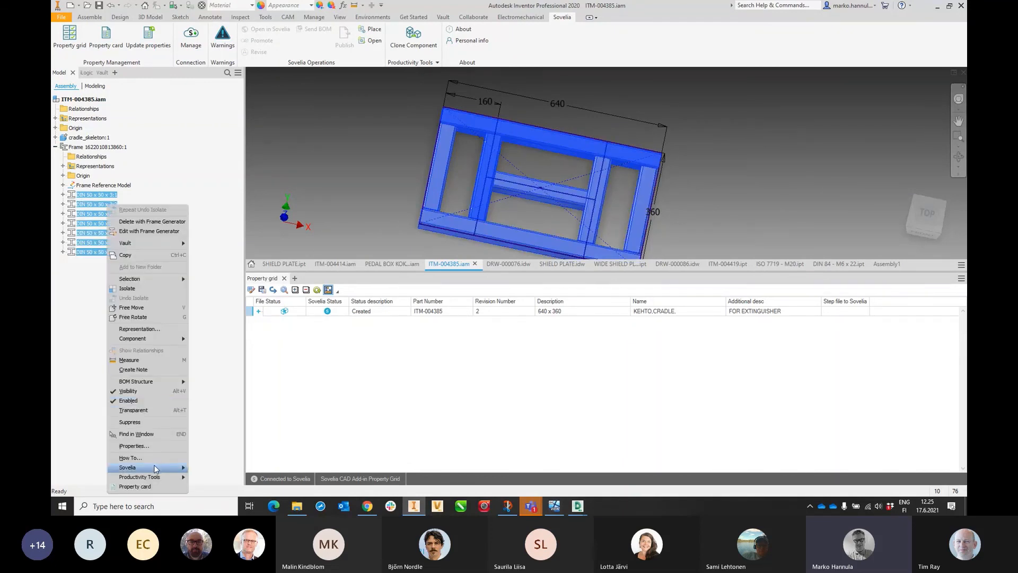
pyautogui.moveTo(160, 467)
pyautogui.click(222, 451)
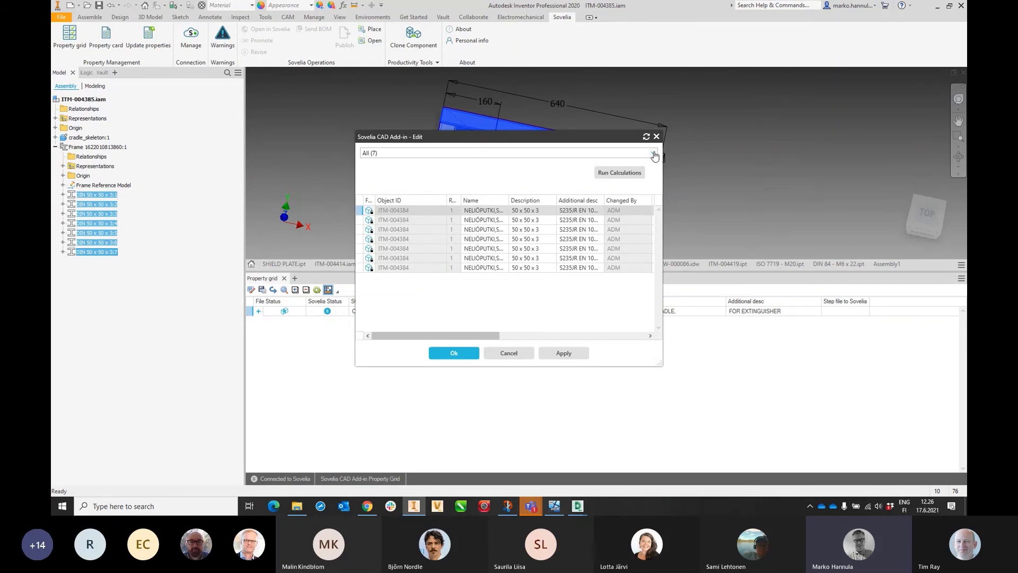
# Step: Widen the joint edit table, copy the Standard value EN 10219 to rows with empty value, and close without applying
pyautogui.moveTo(663, 198); pyautogui.dragTo(889, 197)
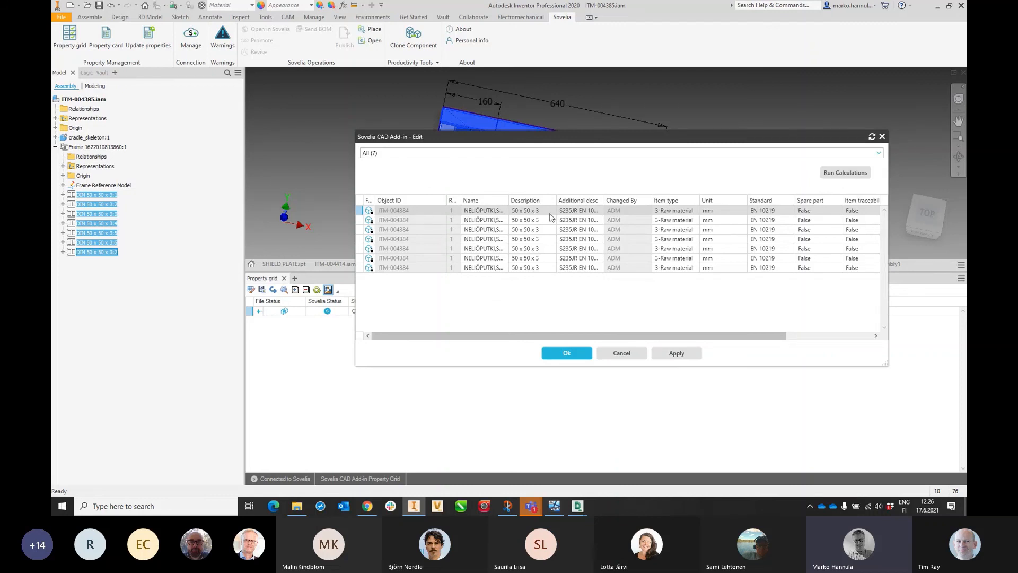
pyautogui.click(782, 211)
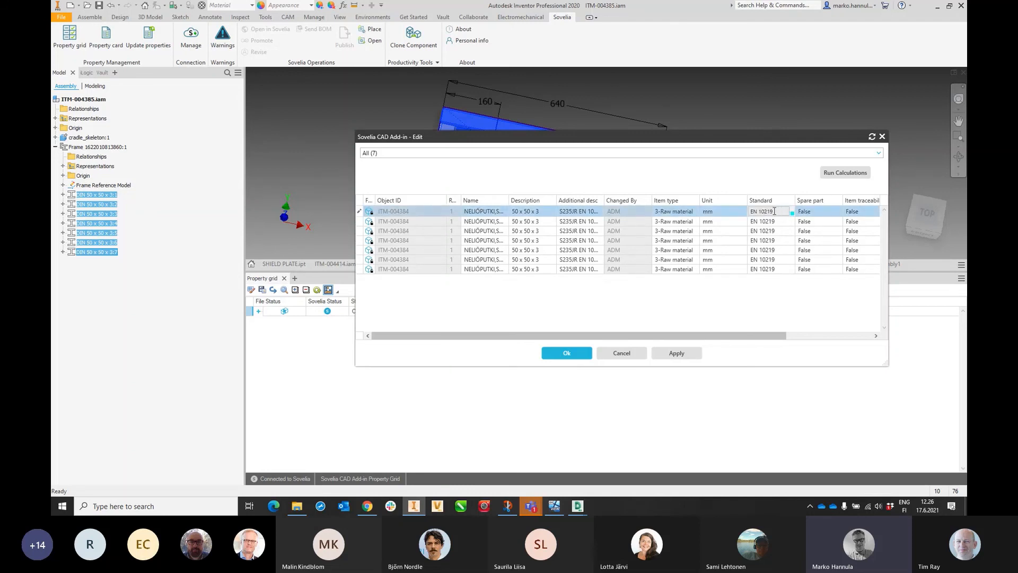
pyautogui.click(792, 214)
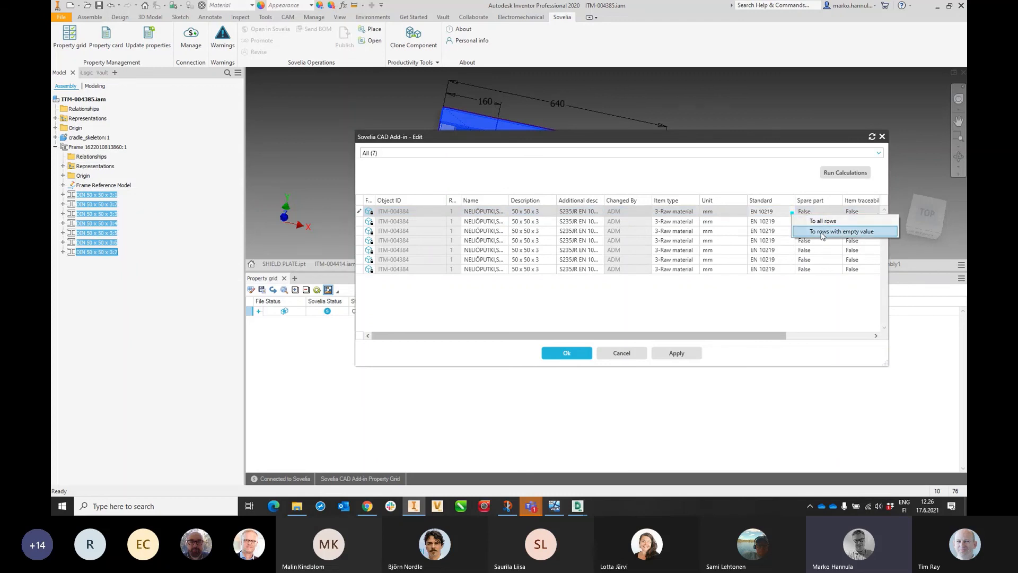
pyautogui.click(822, 235)
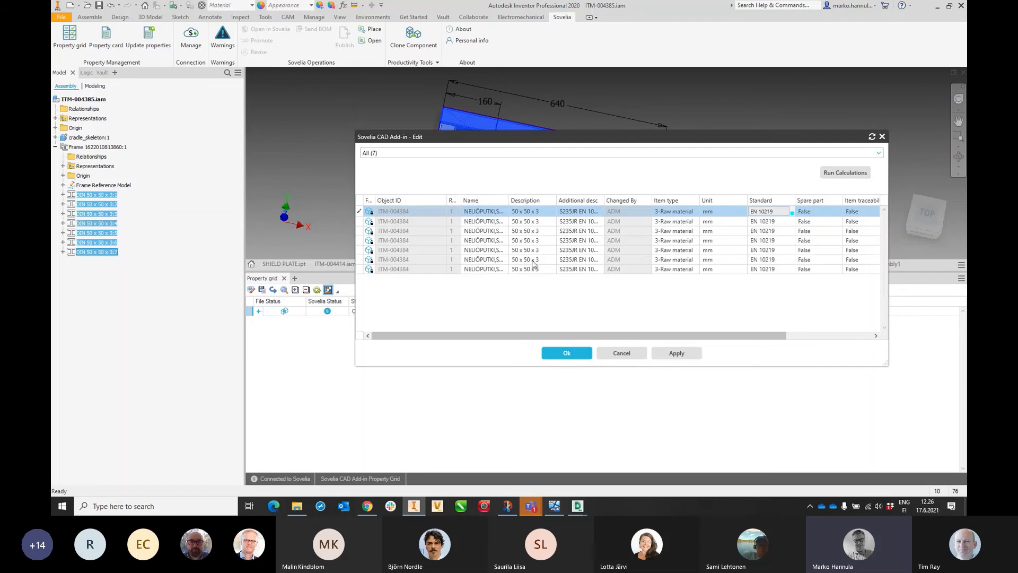
pyautogui.click(883, 137)
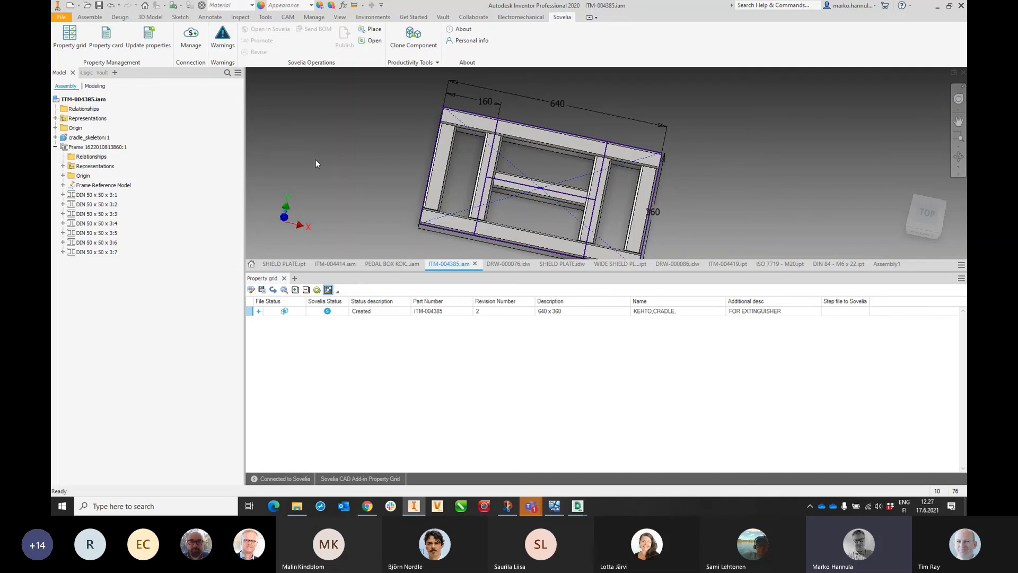
pyautogui.click(259, 311)
pyautogui.moveTo(365, 161); pyautogui.dragTo(364, 160, button='middle')
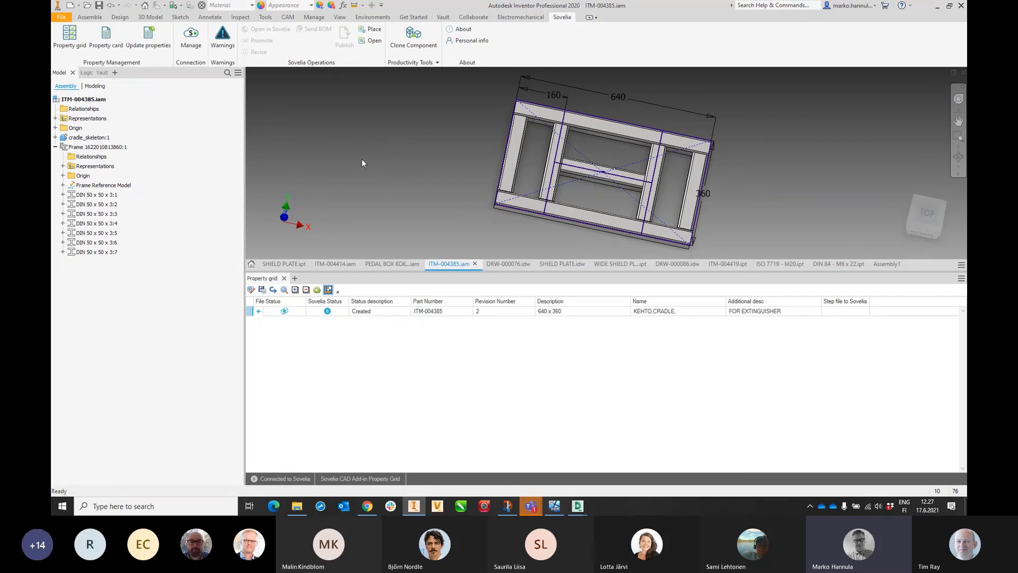
# Step: Switch to SHIELD PLATE.ipt, open and close its Sovelia property card, and check the Promote command
pyautogui.click(284, 264)
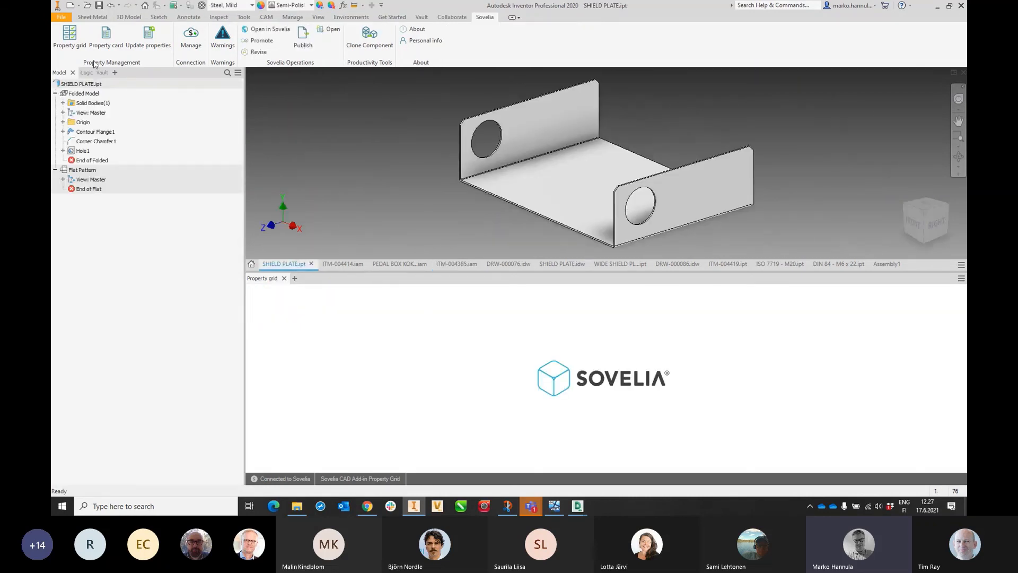
pyautogui.click(105, 38)
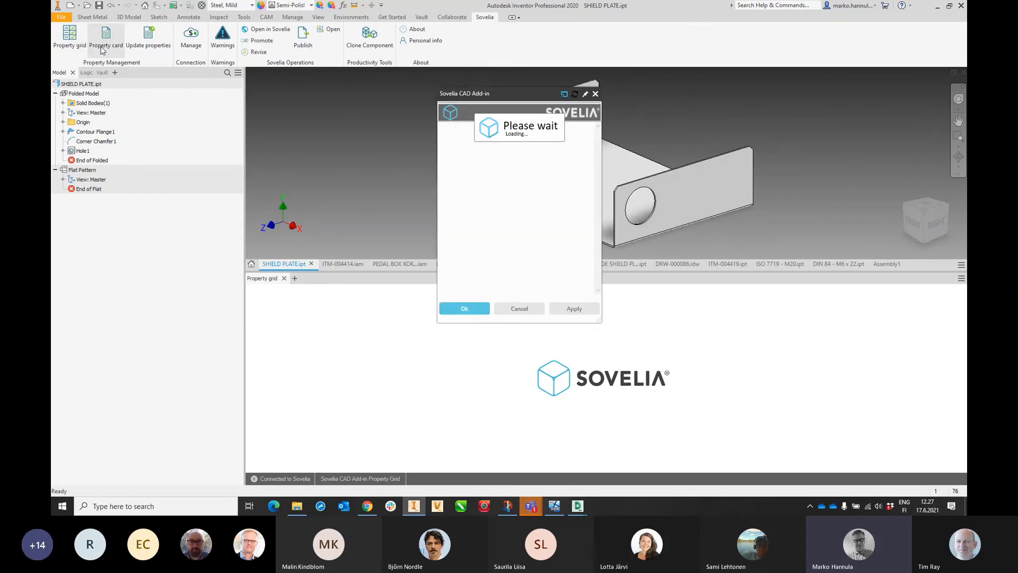
pyautogui.click(595, 94)
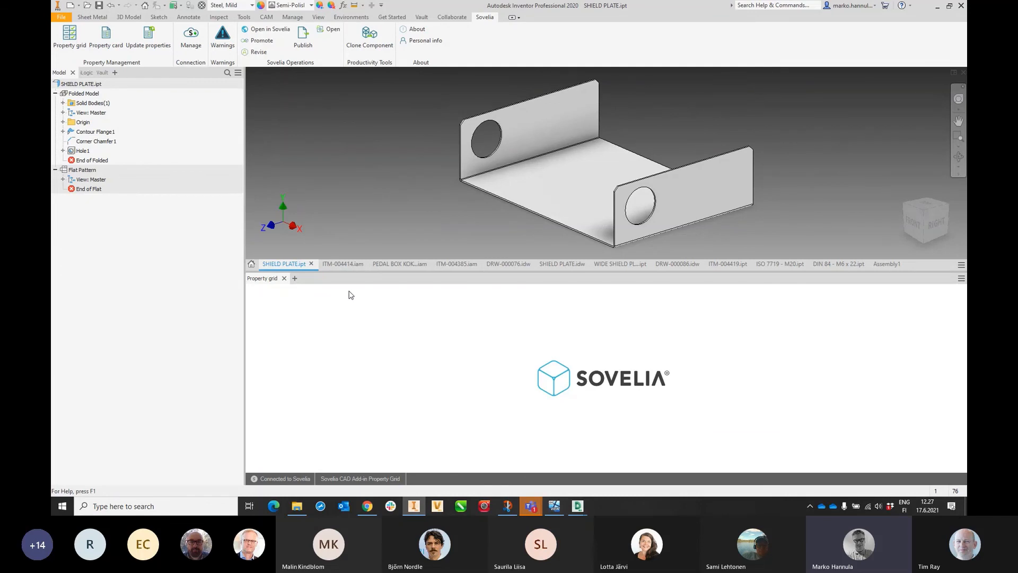
pyautogui.click(262, 41)
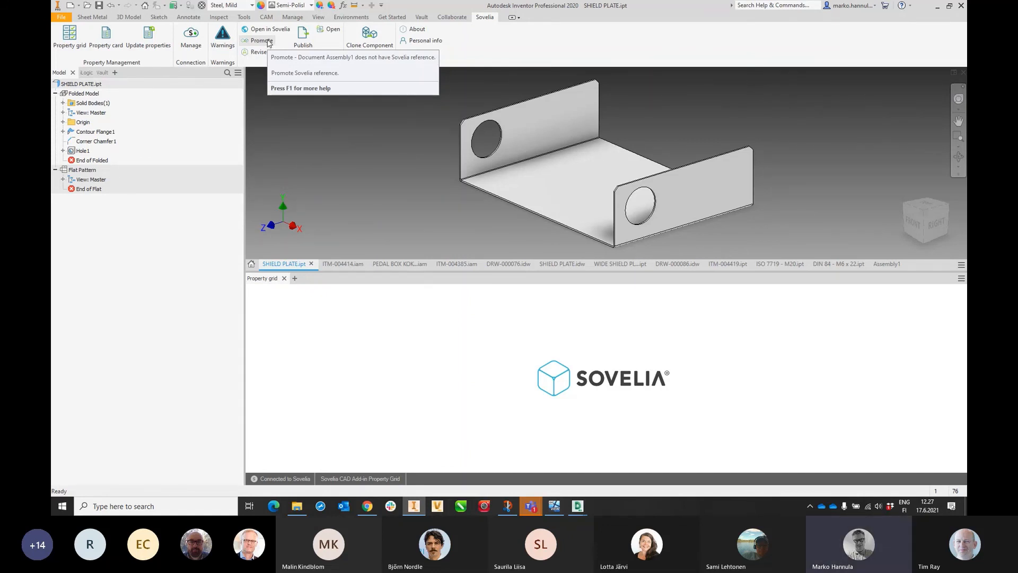